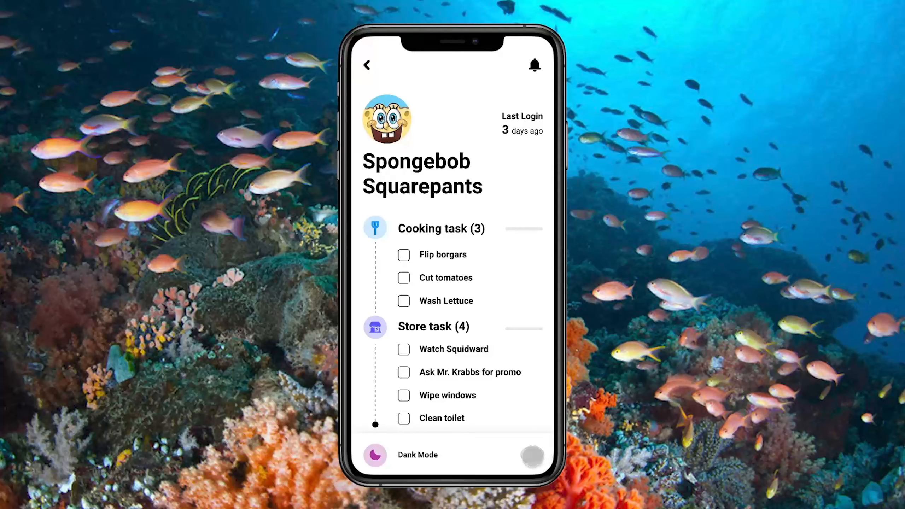
{"action": "left_click", "coordinate": [404, 307]}
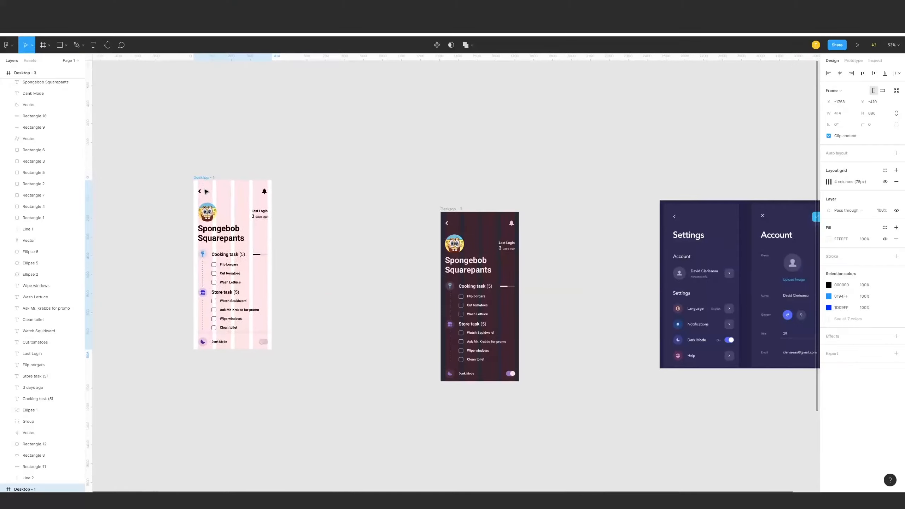
Step: Move the existing dark-mode frame away from the light-mode frame, to about X -596, Y -306.5
{"action": "left_click", "coordinate": [370, 185]}
{"action": "left_click_drag", "start_coordinate": [371, 185], "coordinate": [376, 188]}
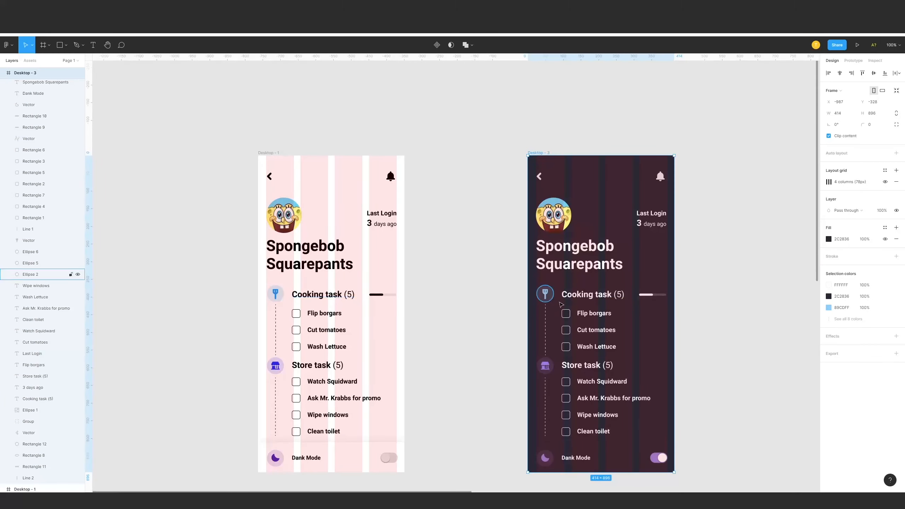
{"action": "left_click_drag", "start_coordinate": [476, 301], "coordinate": [481, 285]}
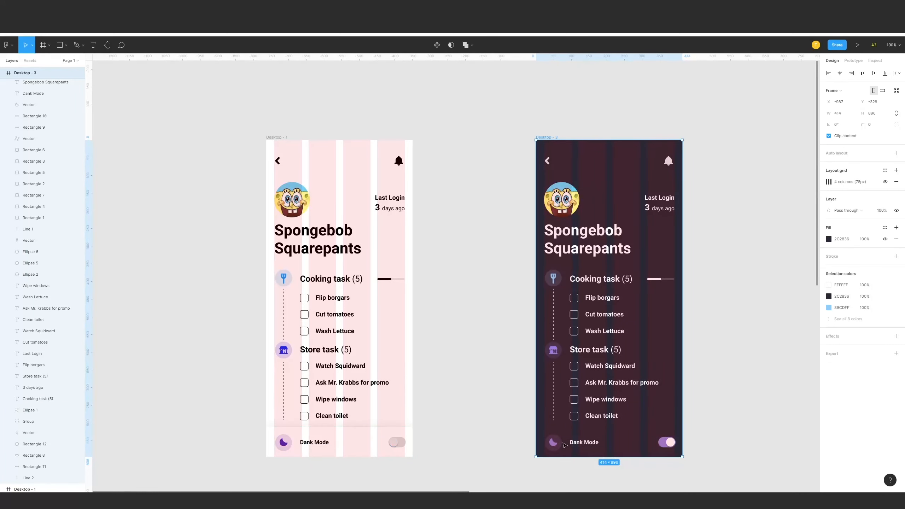
{"action": "scroll", "coordinate": [506, 266], "scroll_direction": "up", "scroll_amount": 2}
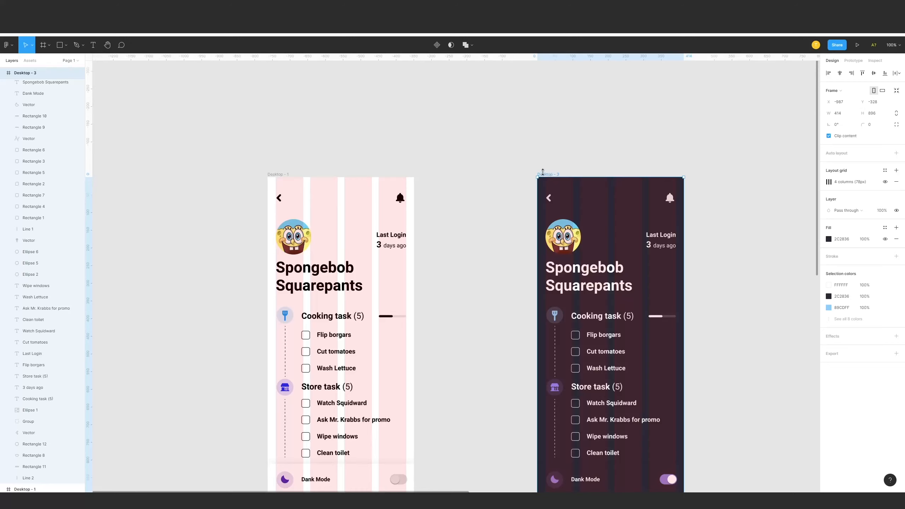
{"action": "left_click_drag", "start_coordinate": [556, 174], "coordinate": [507, 177]}
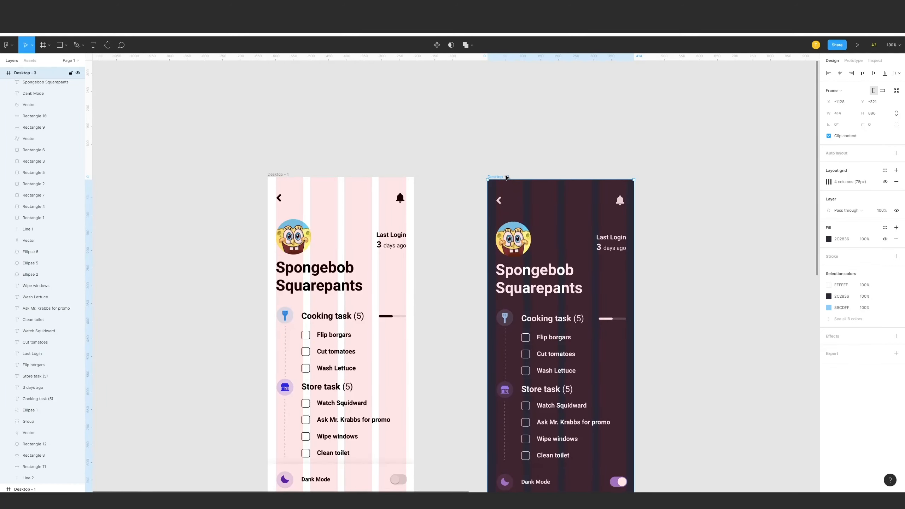
{"action": "key", "text": "ctrl+minus"}
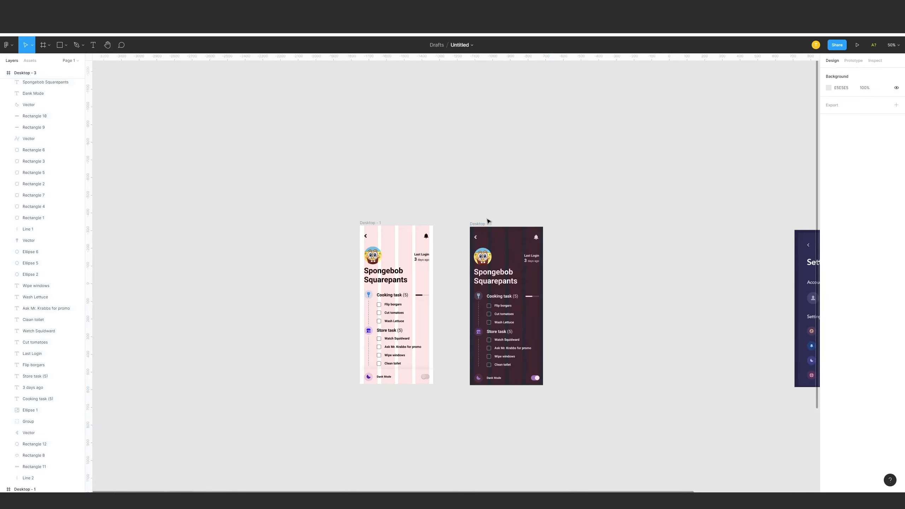
{"action": "left_click_drag", "start_coordinate": [486, 226], "coordinate": [582, 229]}
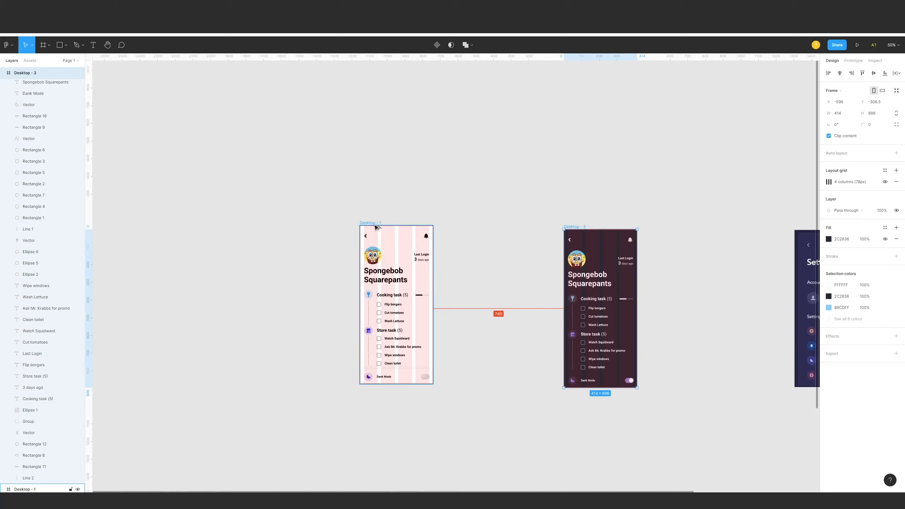
Step: Duplicate the light-mode frame and place the copy between it and the dark-mode frame, at about X -1292, Y -328
{"action": "left_click_drag", "start_coordinate": [371, 228], "coordinate": [453, 228]}
{"action": "key", "text": "ctrl+plus"}
{"action": "left_click_drag", "start_coordinate": [535, 227], "coordinate": [424, 234]}
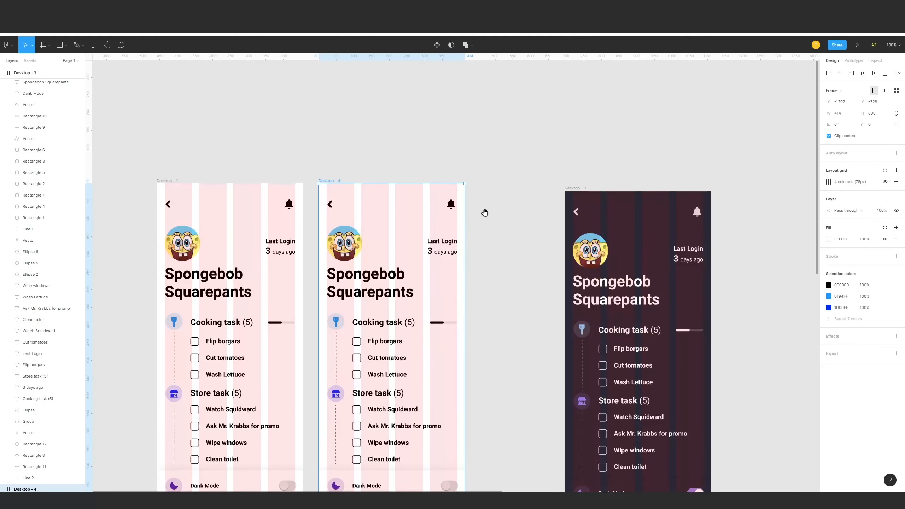
{"action": "left_click_drag", "start_coordinate": [485, 213], "coordinate": [561, 189]}
Step: Fill the background of the copied frame with the dark-mode frame's colour, 2C2836
{"action": "left_click", "coordinate": [655, 165]}
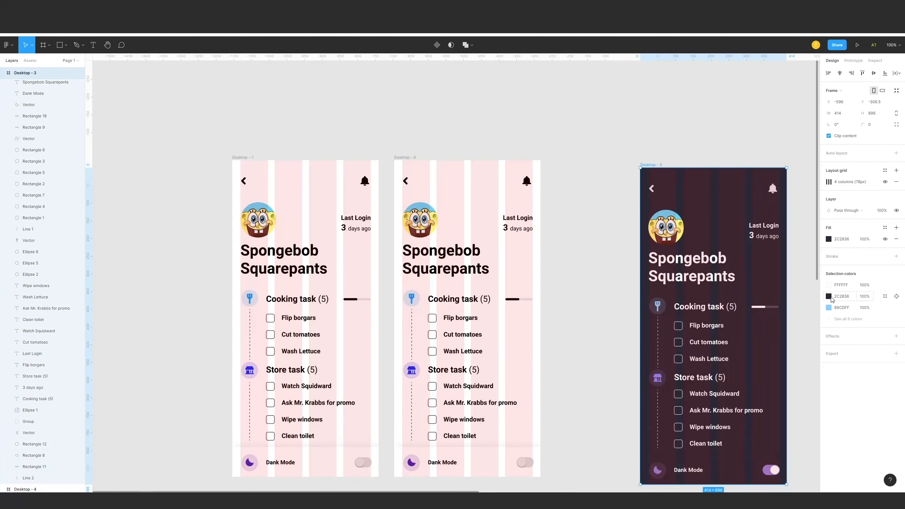
{"action": "left_click", "coordinate": [493, 148]}
{"action": "left_click", "coordinate": [405, 157]}
{"action": "left_click", "coordinate": [842, 286]}
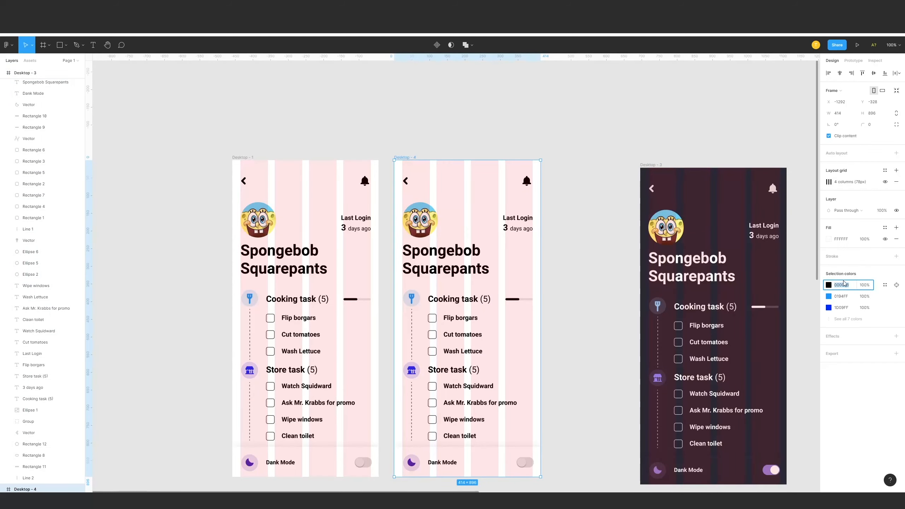
{"action": "left_click", "coordinate": [842, 240]}
{"action": "type", "text": "2C2836"}
{"action": "key", "text": "Return"}
Step: Try a slightly different shade for the copied frame's background fill and undo it
{"action": "left_click", "coordinate": [829, 241]}
{"action": "left_click", "coordinate": [830, 241]}
{"action": "left_click", "coordinate": [829, 240]}
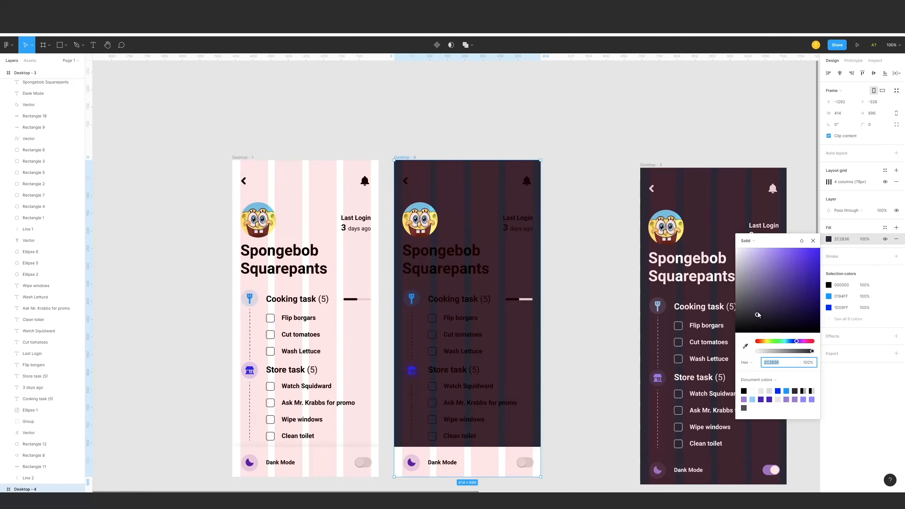
{"action": "mouse_move", "coordinate": [758, 315]}
{"action": "left_mouse_down"}
{"action": "mouse_move", "coordinate": [749, 298]}
{"action": "mouse_move", "coordinate": [754, 309]}
{"action": "left_mouse_up"}
{"action": "key", "text": "ctrl+z"}
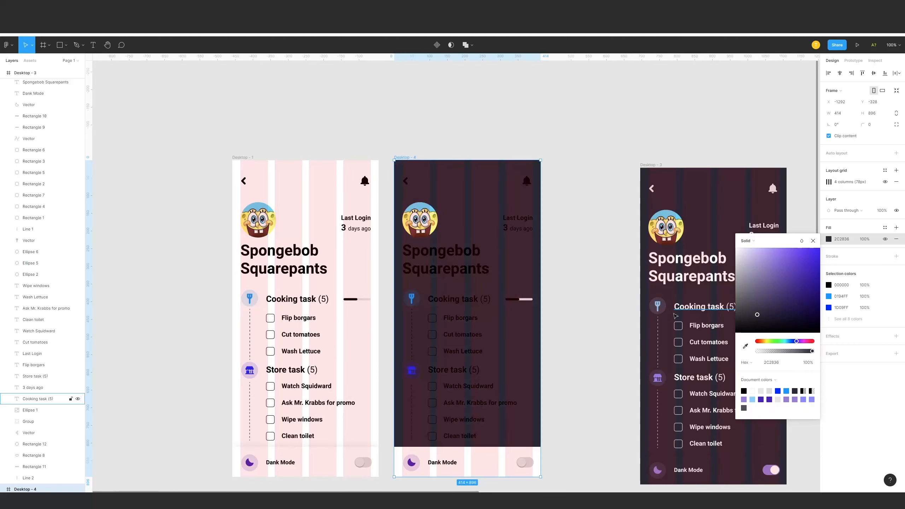
{"action": "left_click", "coordinate": [591, 338]}
{"action": "left_click_drag", "start_coordinate": [571, 330], "coordinate": [593, 329]}
Step: Set the fill of the copied frame's name heading, last-login texts, bell icon and back arrow to white FFFFFF
{"action": "left_click", "coordinate": [456, 259]}
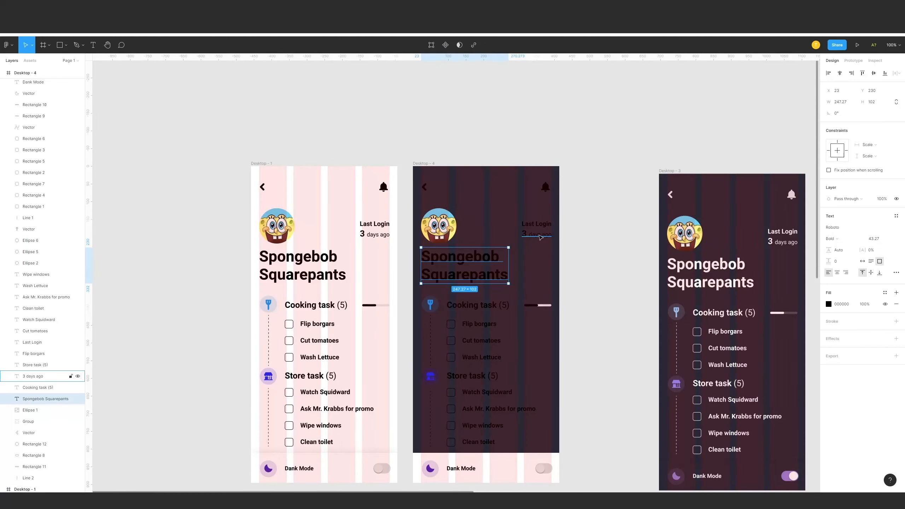
{"action": "left_click", "coordinate": [711, 274]}
{"action": "left_click", "coordinate": [518, 227]}
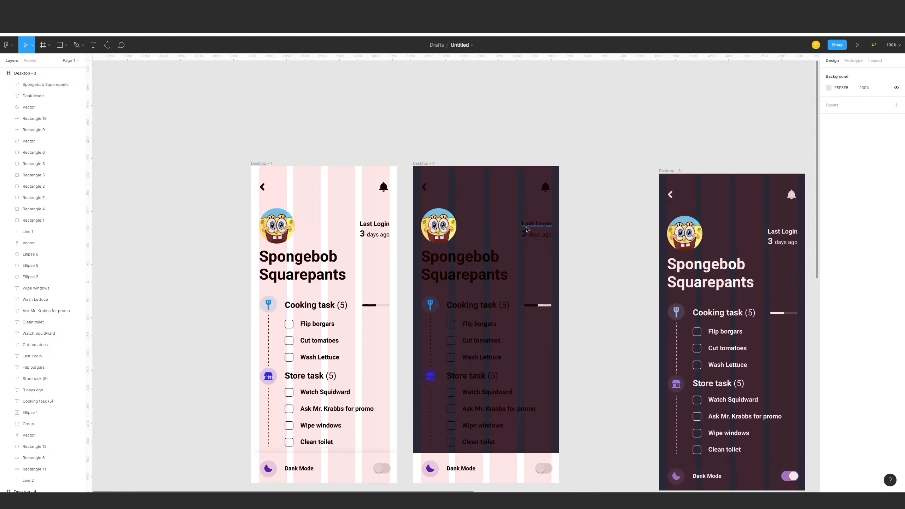
{"action": "left_click", "coordinate": [536, 225]}
{"action": "left_click", "coordinate": [534, 234], "text": "shift"}
{"action": "left_click", "coordinate": [493, 258], "text": "shift"}
{"action": "left_click", "coordinate": [545, 187], "text": "shift"}
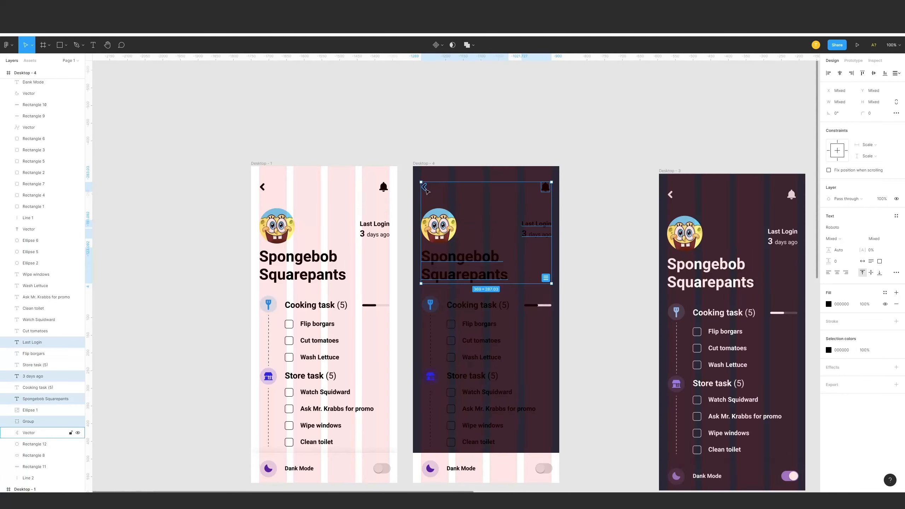
{"action": "left_click", "coordinate": [425, 188], "text": "shift"}
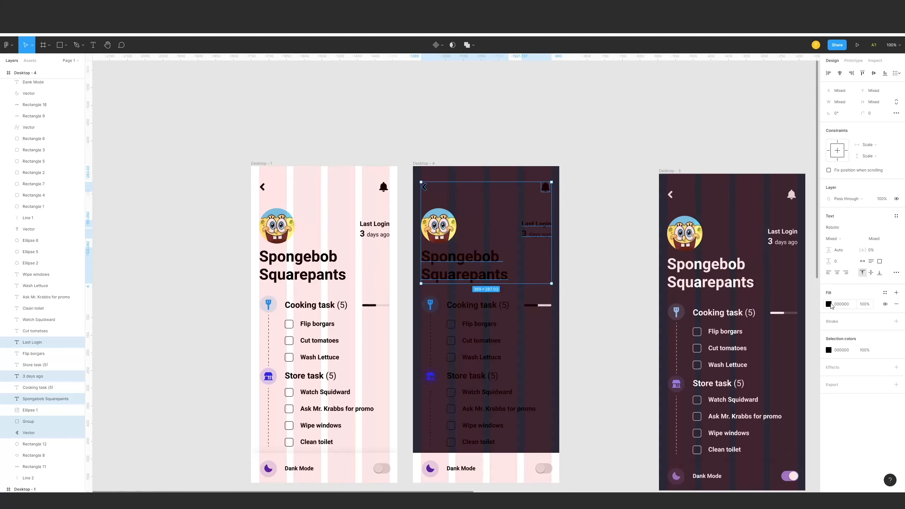
{"action": "left_click", "coordinate": [828, 304]}
{"action": "left_click_drag", "start_coordinate": [790, 336], "coordinate": [645, 282]}
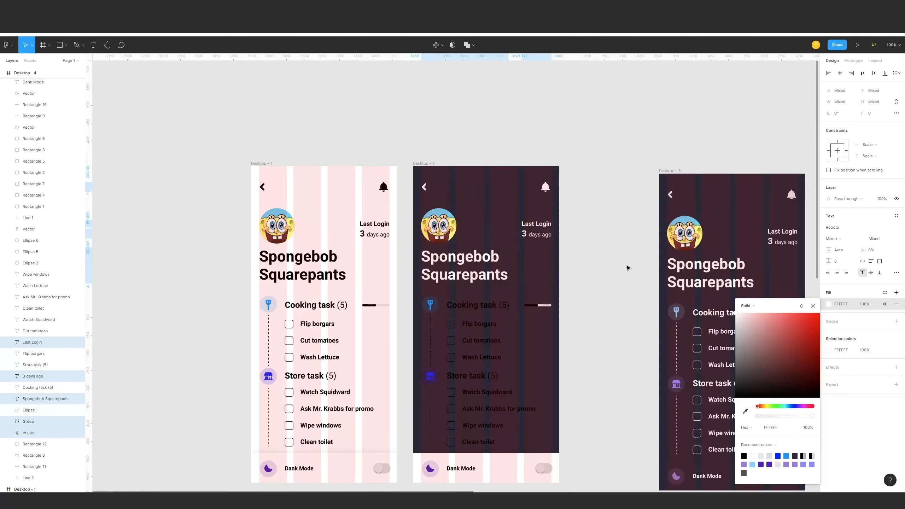
{"action": "left_click", "coordinate": [612, 297]}
Step: Set the fill of the two section headings and all seven task labels in the copied frame to white FFFFFF
{"action": "scroll", "coordinate": [627, 291], "scroll_direction": "left", "scroll_amount": 3}
{"action": "scroll", "coordinate": [627, 290], "scroll_direction": "down", "scroll_amount": 2}
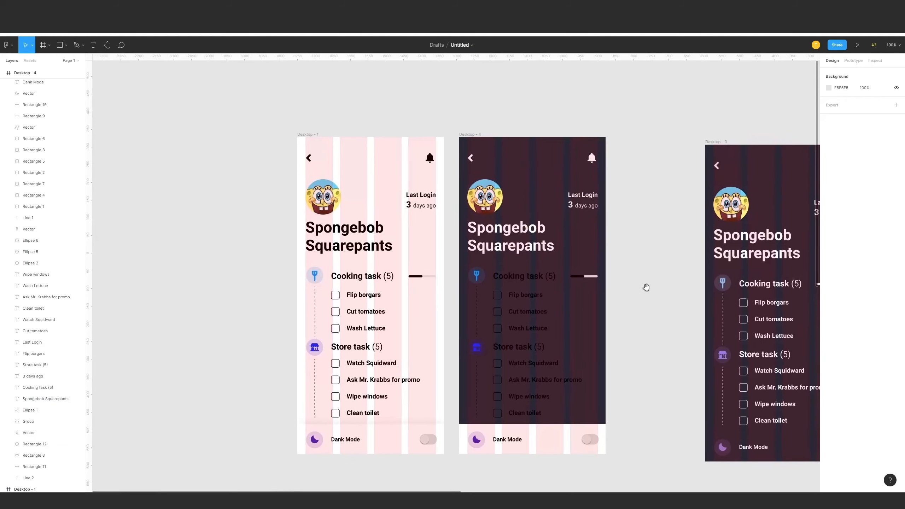
{"action": "left_click", "coordinate": [529, 288]}
{"action": "left_click", "coordinate": [530, 298], "text": "shift"}
{"action": "left_click", "coordinate": [528, 314], "text": "shift"}
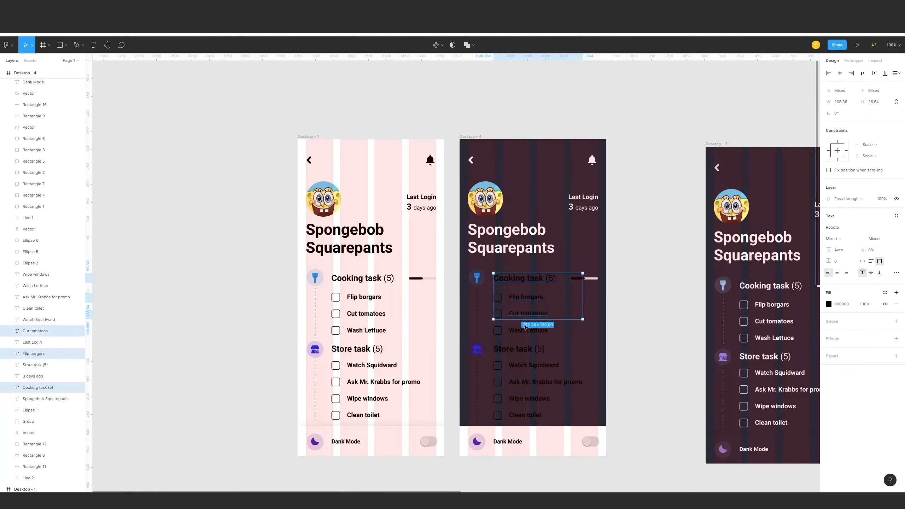
{"action": "left_click", "coordinate": [529, 330], "text": "shift"}
{"action": "left_click", "coordinate": [518, 349], "text": "shift"}
{"action": "left_click", "coordinate": [534, 365], "text": "shift"}
{"action": "left_click", "coordinate": [518, 381], "text": "shift"}
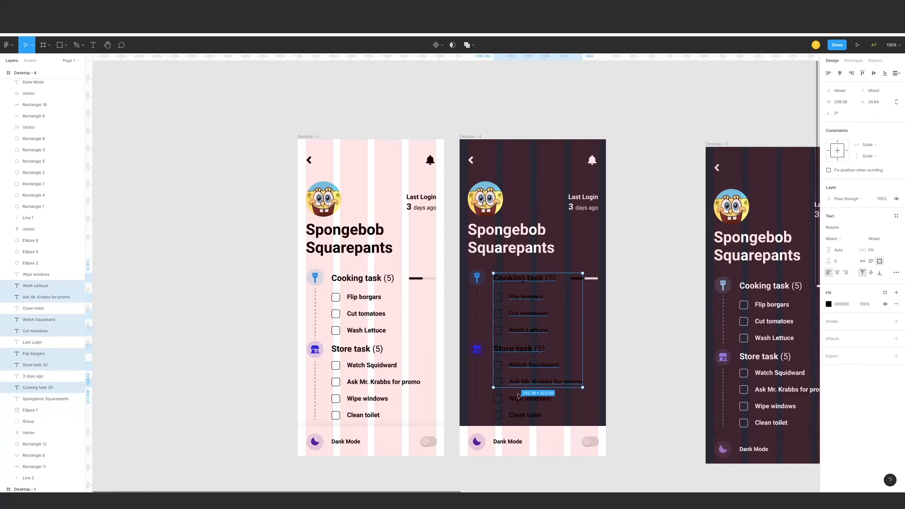
{"action": "left_click", "coordinate": [520, 398], "text": "shift"}
{"action": "left_click", "coordinate": [522, 415], "text": "shift"}
{"action": "left_click_drag", "start_coordinate": [620, 341], "coordinate": [525, 330]}
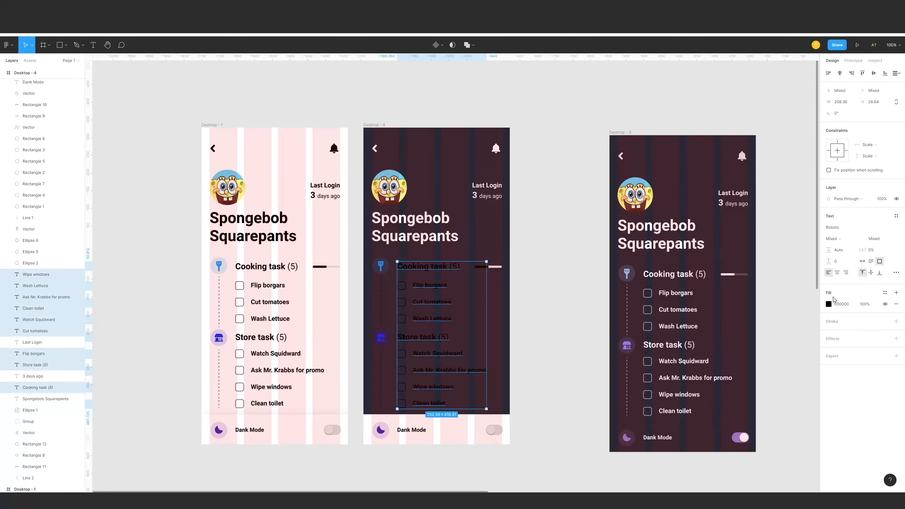
{"action": "left_click", "coordinate": [841, 304]}
{"action": "left_click", "coordinate": [829, 304]}
{"action": "left_click", "coordinate": [755, 456]}
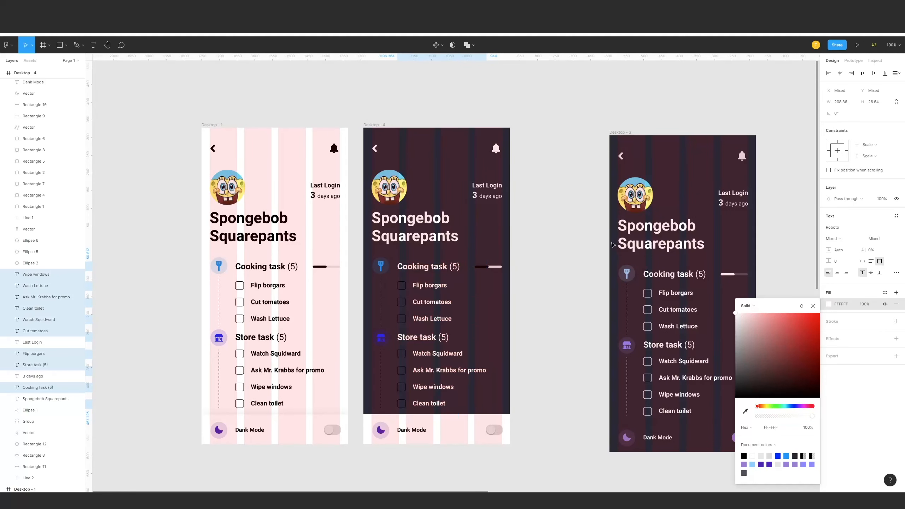
{"action": "left_click", "coordinate": [541, 310]}
Step: Change the stroke of all seven task checkboxes in the copied frame to white
{"action": "mouse_move", "coordinate": [543, 297]}
{"action": "left_mouse_down"}
{"action": "mouse_move", "coordinate": [606, 302]}
{"action": "mouse_move", "coordinate": [558, 288]}
{"action": "left_mouse_up"}
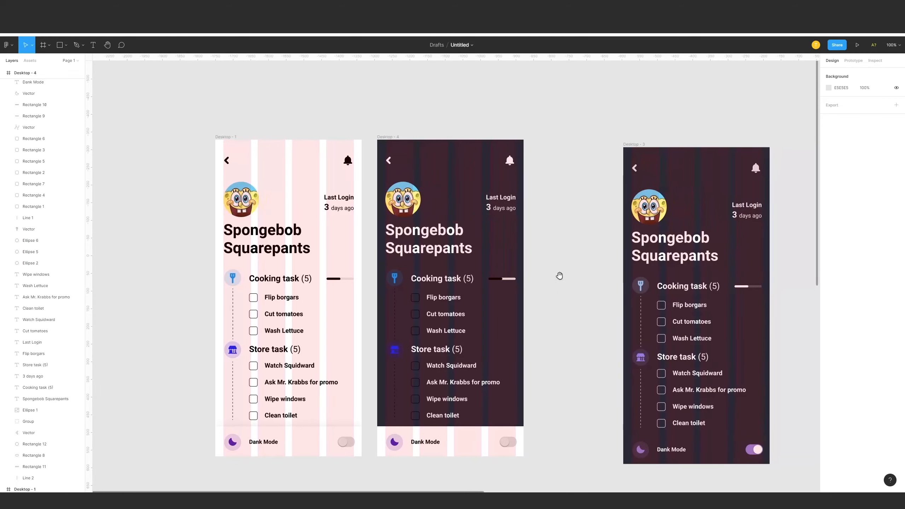
{"action": "left_click", "coordinate": [415, 297]}
{"action": "left_click", "coordinate": [416, 314], "text": "shift"}
{"action": "left_click", "coordinate": [415, 331], "text": "shift"}
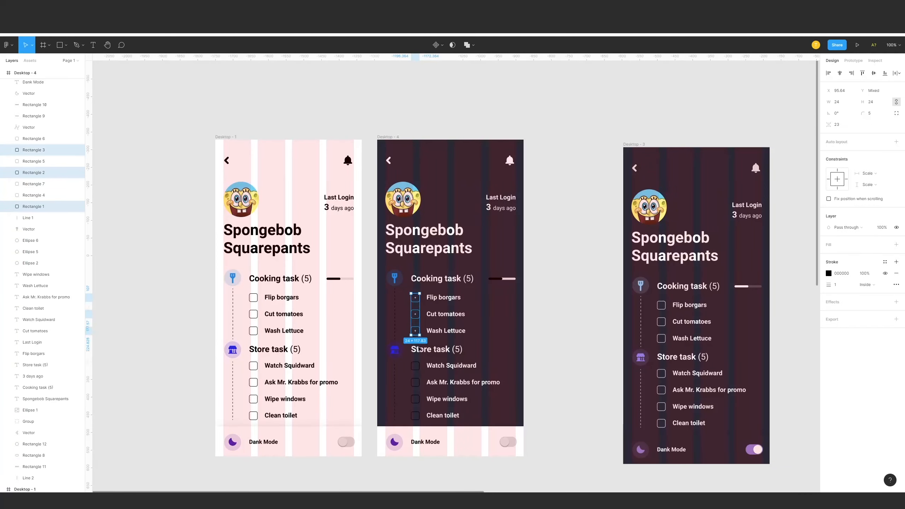
{"action": "left_click", "coordinate": [416, 367], "text": "shift"}
{"action": "left_click", "coordinate": [415, 383], "text": "shift"}
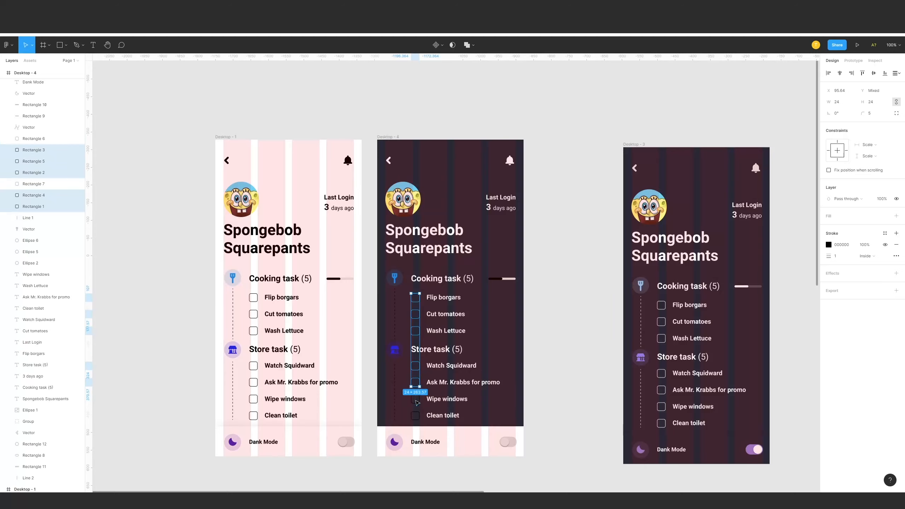
{"action": "left_click", "coordinate": [416, 399], "text": "shift"}
{"action": "left_click", "coordinate": [415, 416], "text": "shift"}
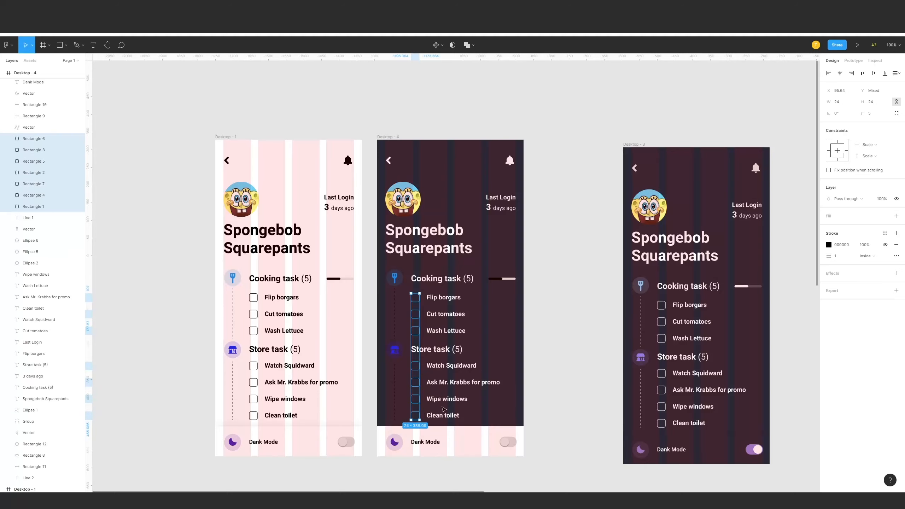
{"action": "left_click", "coordinate": [830, 245]}
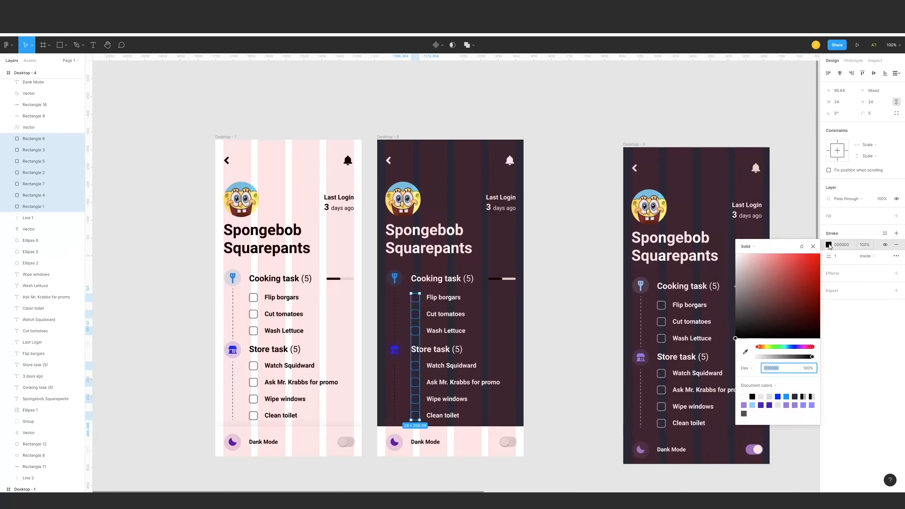
{"action": "left_click", "coordinate": [575, 228]}
Step: Try a light grey fill, DFDFDF, on the copied frame's name heading and undo the change
{"action": "left_click_drag", "start_coordinate": [575, 228], "coordinate": [635, 223]}
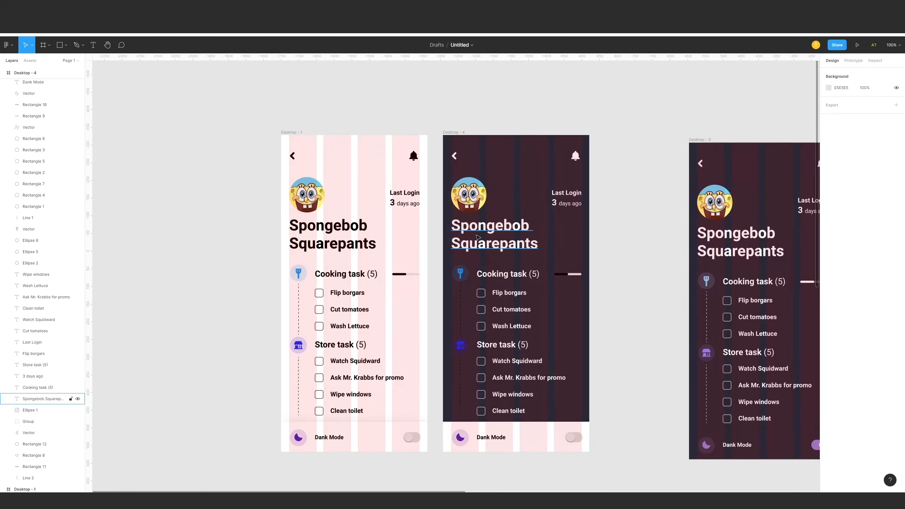
{"action": "left_click", "coordinate": [512, 232]}
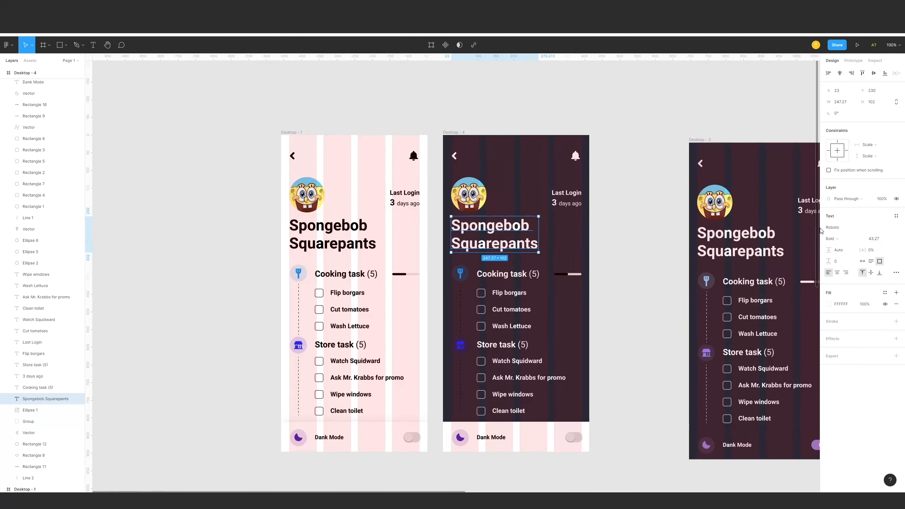
{"action": "scroll", "coordinate": [606, 216], "scroll_direction": "right", "scroll_amount": 3}
{"action": "scroll", "coordinate": [605, 216], "scroll_direction": "up", "scroll_amount": 1}
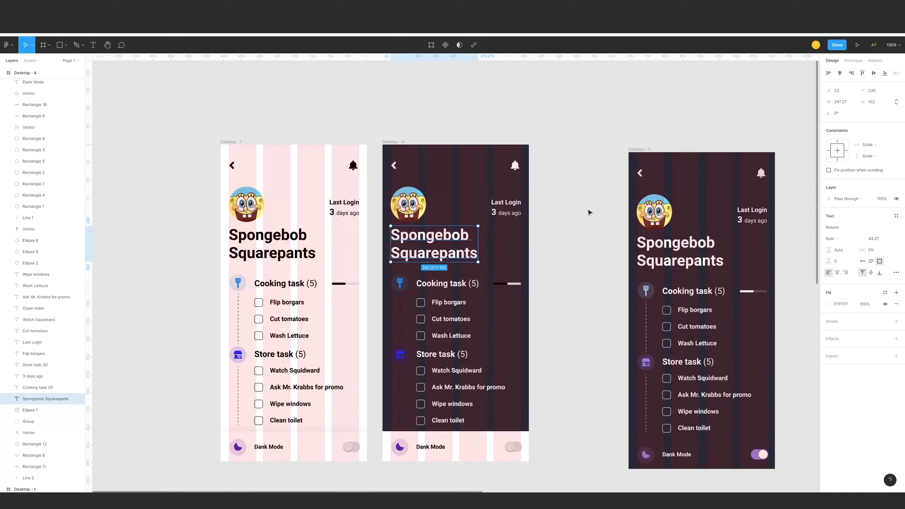
{"action": "left_click", "coordinate": [831, 304]}
{"action": "mouse_move", "coordinate": [767, 329]}
{"action": "left_mouse_down"}
{"action": "mouse_move", "coordinate": [709, 324]}
{"action": "mouse_move", "coordinate": [748, 312]}
{"action": "mouse_move", "coordinate": [727, 328]}
{"action": "left_mouse_up"}
{"action": "left_click", "coordinate": [565, 291]}
{"action": "key", "text": "ctrl+z"}
{"action": "key", "text": "ctrl+z"}
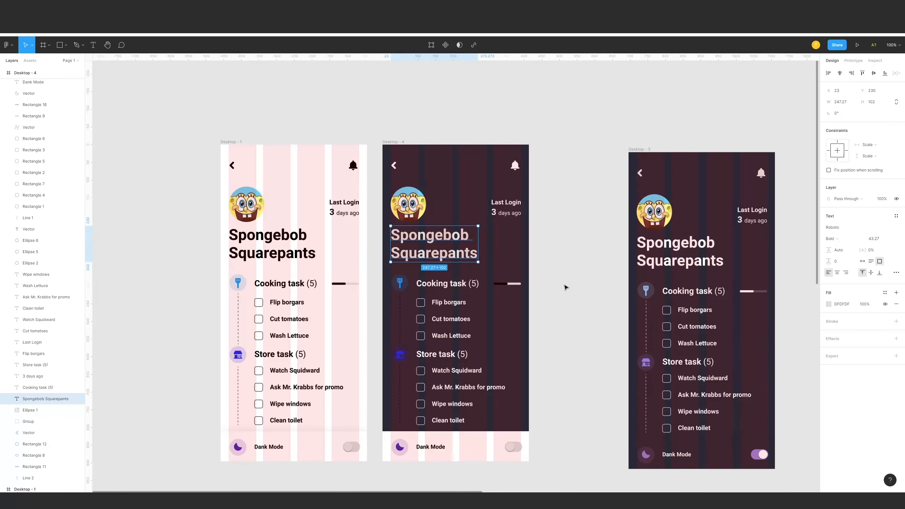
{"action": "left_click", "coordinate": [566, 288]}
Step: Change the stroke of both dashed vertical lines beside the task lists in the copied frame to white
{"action": "left_click_drag", "start_coordinate": [567, 290], "coordinate": [596, 223]}
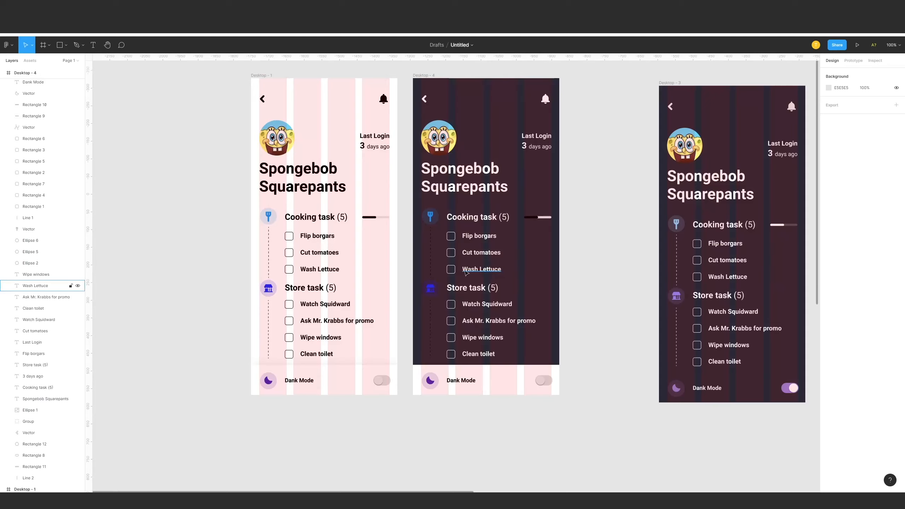
{"action": "left_click", "coordinate": [429, 311]}
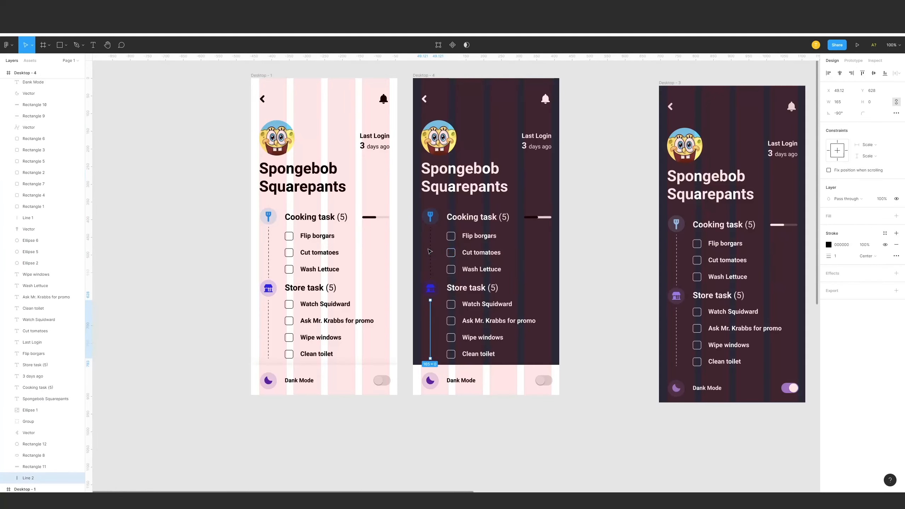
{"action": "left_click", "coordinate": [430, 253]}
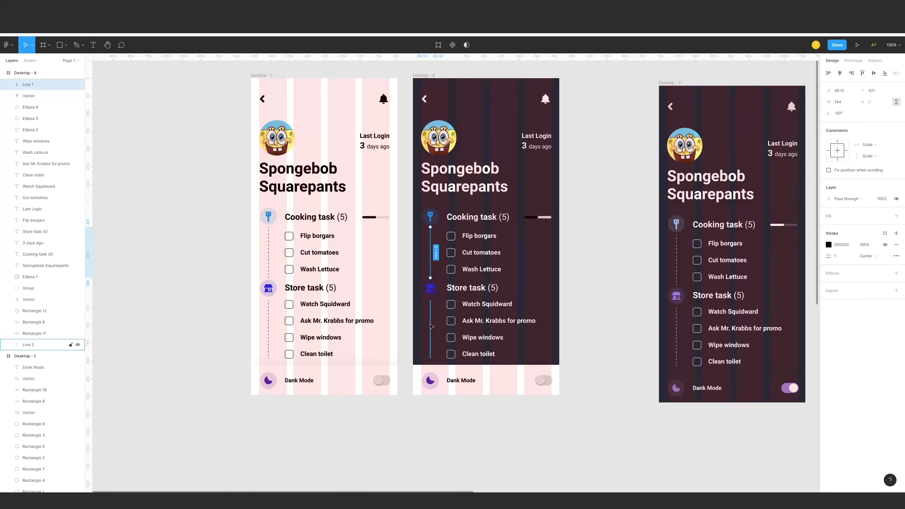
{"action": "left_click", "coordinate": [432, 332], "text": "shift"}
{"action": "left_click", "coordinate": [827, 277]}
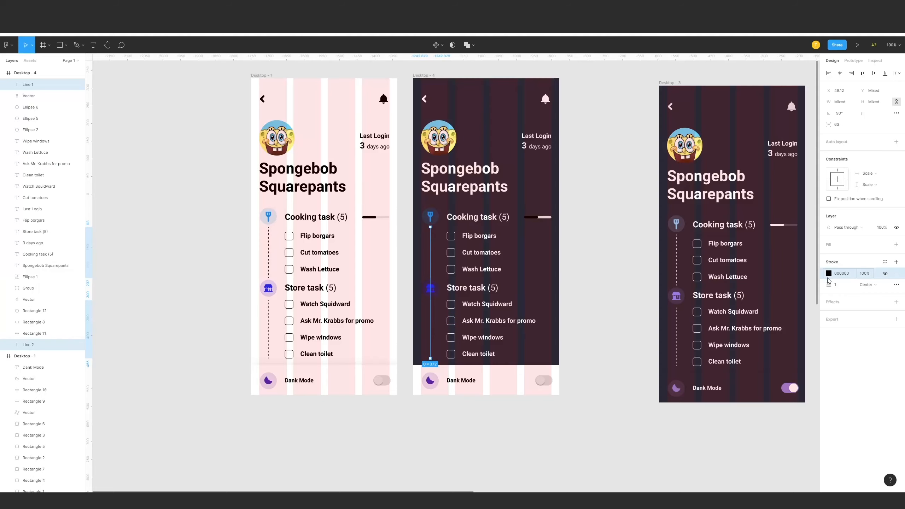
{"action": "left_click", "coordinate": [828, 275]}
{"action": "left_click", "coordinate": [568, 303]}
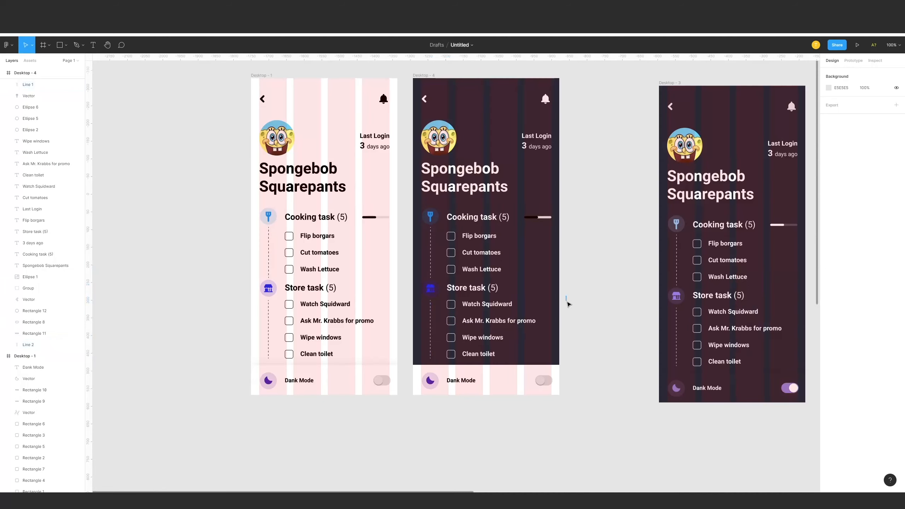
Step: Fill the copied frame's footer bar with the dark background colour sampled from the same frame
{"action": "left_click", "coordinate": [516, 384]}
{"action": "left_click", "coordinate": [829, 228]}
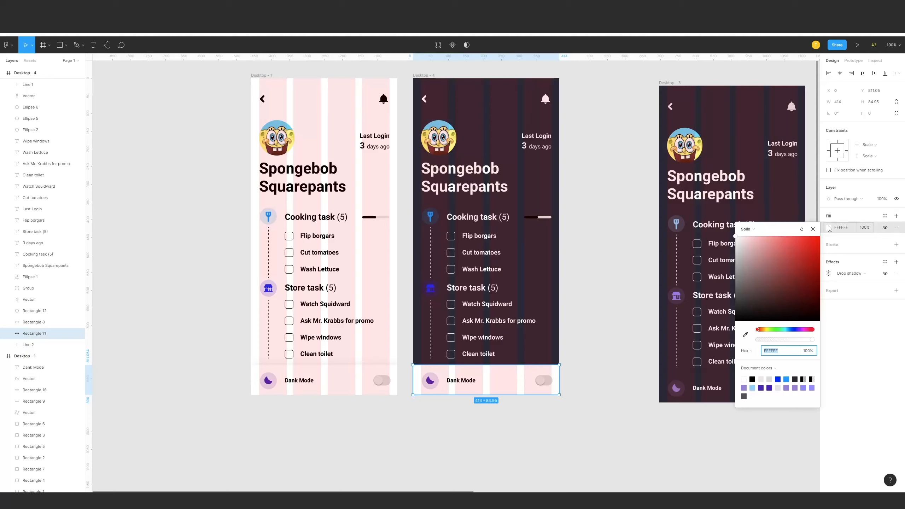
{"action": "left_click", "coordinate": [746, 335]}
{"action": "left_click", "coordinate": [555, 281]}
{"action": "left_click", "coordinate": [581, 305]}
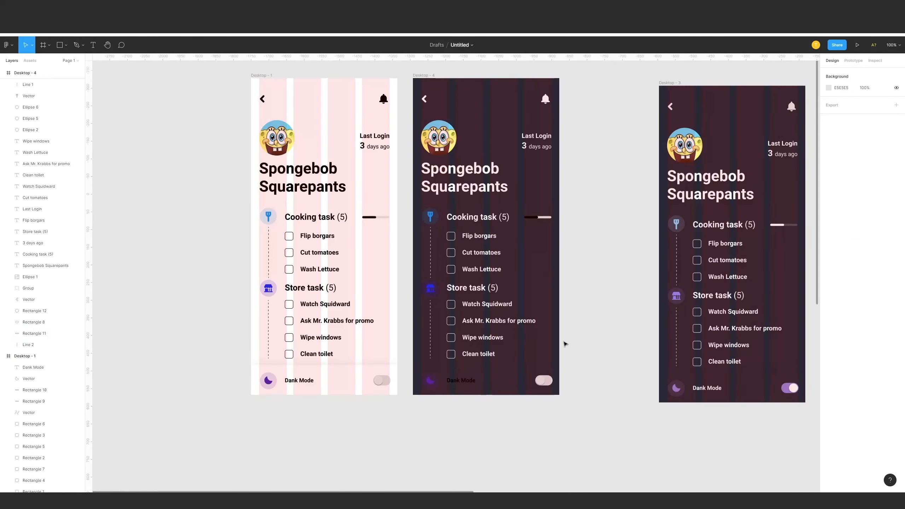
Step: Set the fill of the Dank Mode label in the copied frame's footer to white
{"action": "left_click", "coordinate": [469, 382]}
{"action": "left_click", "coordinate": [830, 305]}
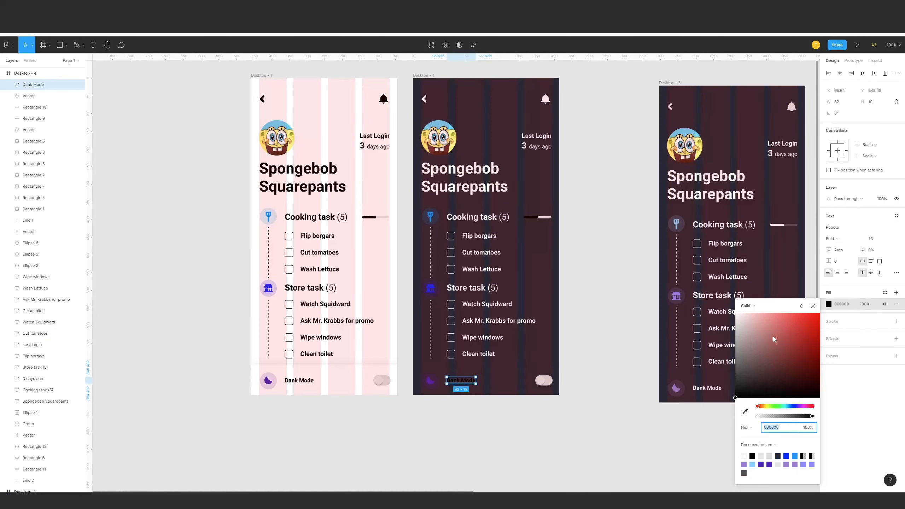
{"action": "left_click_drag", "start_coordinate": [774, 340], "coordinate": [735, 313]}
{"action": "left_click", "coordinate": [588, 351]}
Step: Right-align the knob with the track of the copied frame's Dank Mode toggle to show it switched on
{"action": "left_click", "coordinate": [548, 383]}
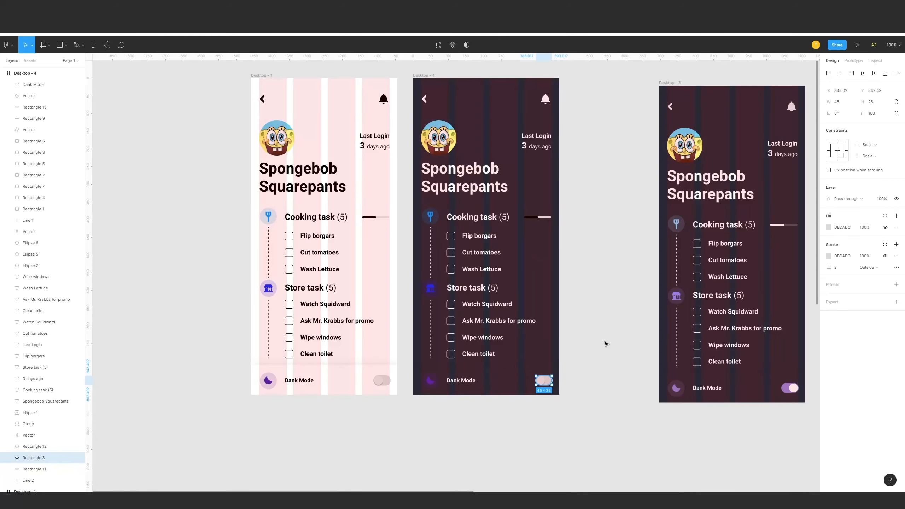
{"action": "left_click", "coordinate": [540, 381], "text": "shift"}
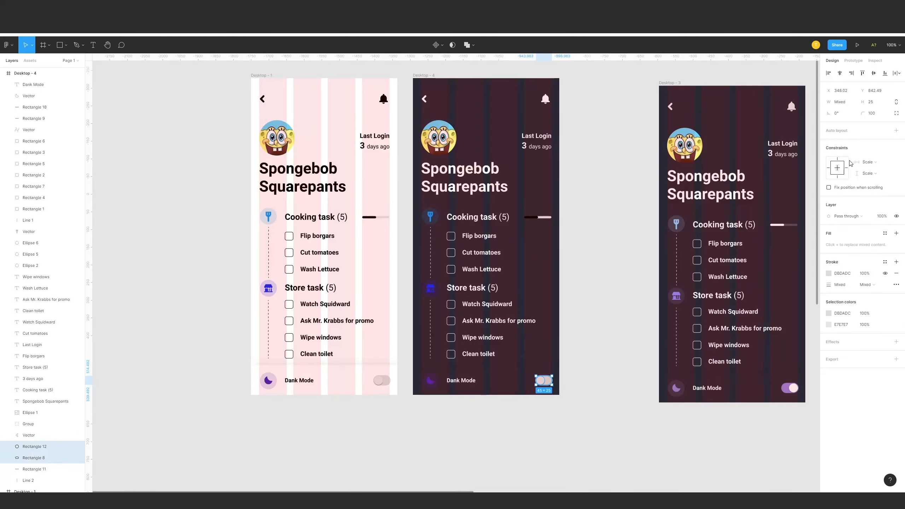
{"action": "left_click", "coordinate": [851, 73]}
{"action": "left_click", "coordinate": [606, 309]}
Step: Set the fill of the completed part of the copied frame's Cooking task progress bar to white FFFFFF
{"action": "mouse_move", "coordinate": [600, 271]}
{"action": "left_mouse_down"}
{"action": "mouse_move", "coordinate": [586, 229]}
{"action": "mouse_move", "coordinate": [590, 279]}
{"action": "left_mouse_up"}
{"action": "left_click", "coordinate": [521, 231]}
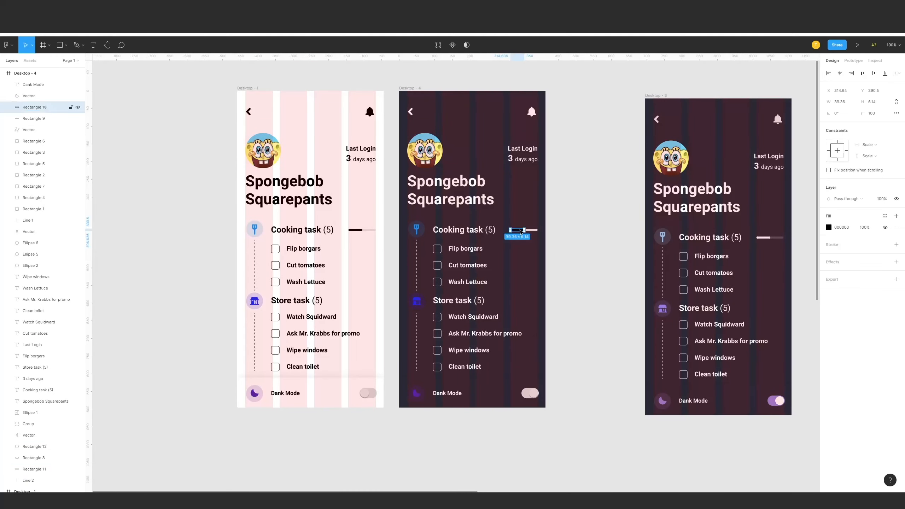
{"action": "left_click", "coordinate": [828, 228]}
Step: Set the fill of the track behind the copied frame's Cooking task progress bar to a dark grey
{"action": "left_click", "coordinate": [533, 230]}
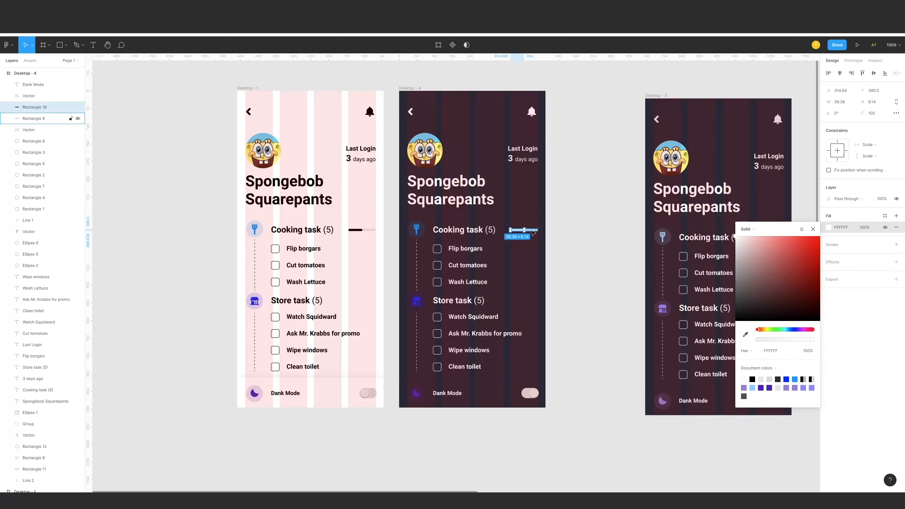
{"action": "left_click", "coordinate": [827, 228]}
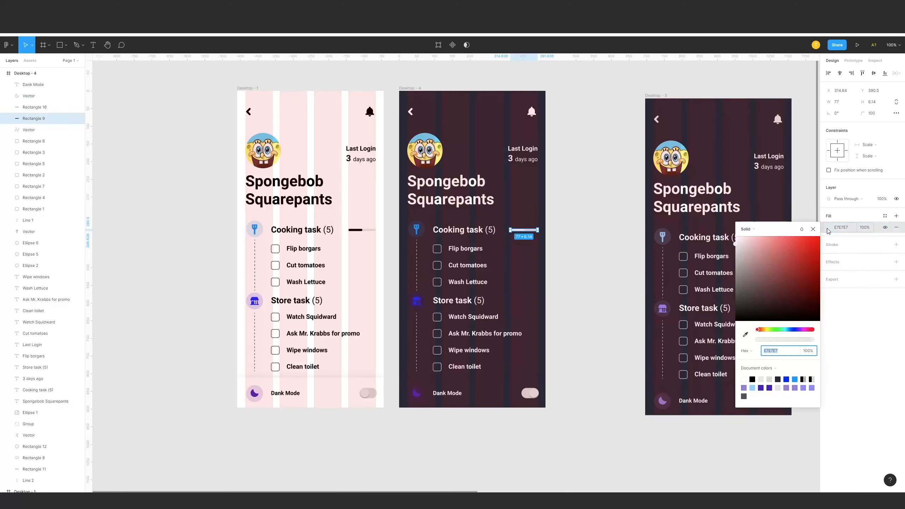
{"action": "left_click_drag", "start_coordinate": [717, 237], "coordinate": [847, 227]}
{"action": "key", "text": "ctrl+z"}
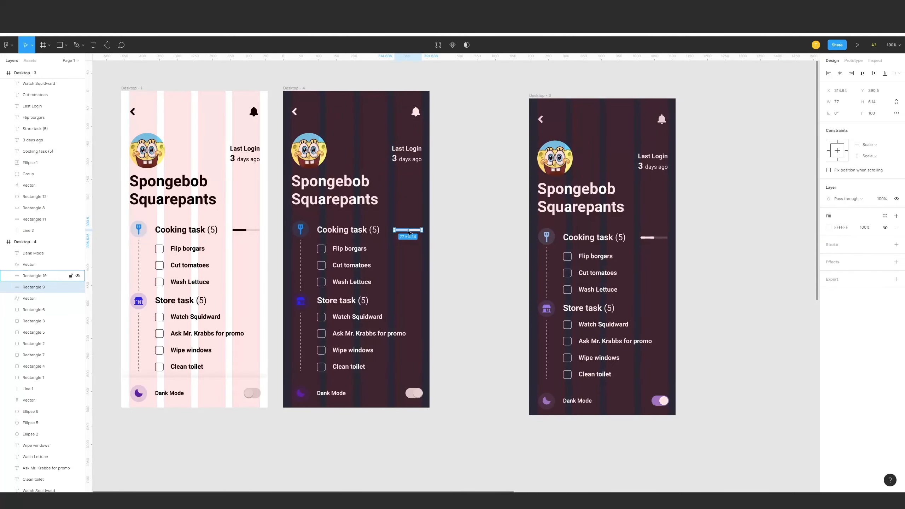
{"action": "left_click_drag", "start_coordinate": [436, 237], "coordinate": [575, 263]}
{"action": "left_click", "coordinate": [828, 227]}
{"action": "left_click_drag", "start_coordinate": [738, 246], "coordinate": [695, 307]}
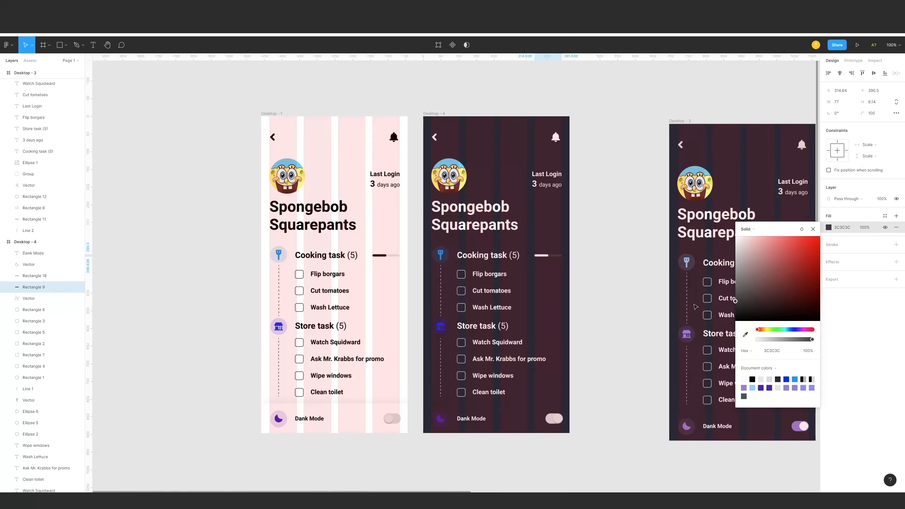
{"action": "left_click", "coordinate": [613, 292]}
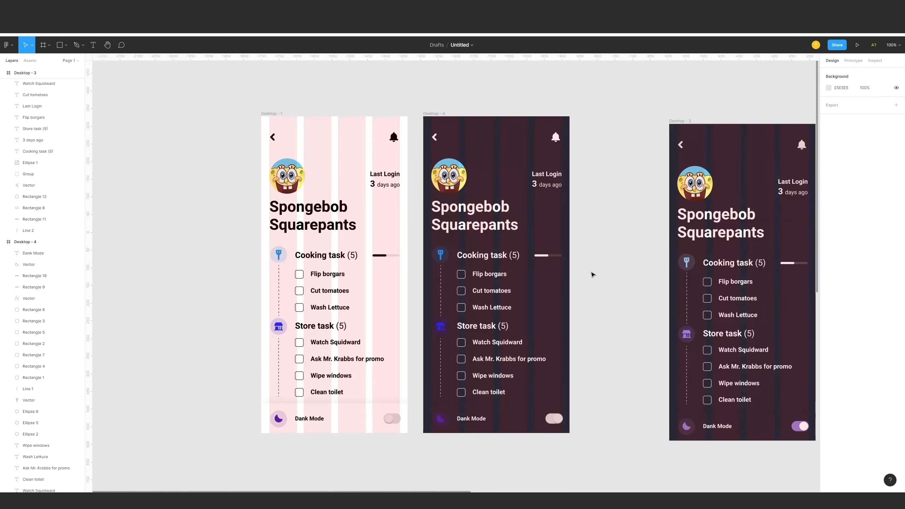
Step: Duplicate the light frame's progress bar beside its Store task heading and paste a copy into the dark frame
{"action": "left_click_drag", "start_coordinate": [596, 265], "coordinate": [615, 262]}
{"action": "left_click_drag", "start_coordinate": [392, 245], "coordinate": [401, 326]}
{"action": "key", "text": "ctrl+z"}
{"action": "key", "text": "ctrl+c"}
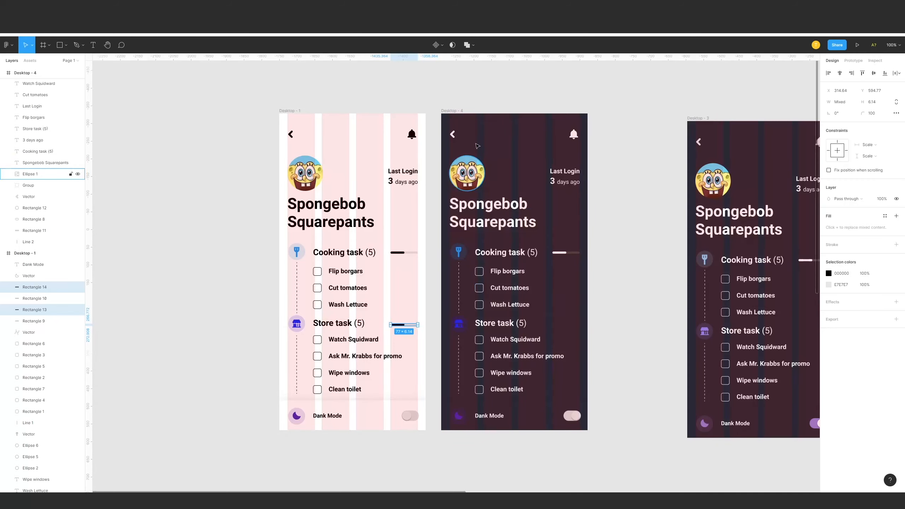
{"action": "left_click", "coordinate": [451, 111]}
{"action": "key", "text": "ctrl+v"}
Step: Fill the completed part of the dark frame's Store task progress bar with the white sampled from the Cooking task bar
{"action": "left_click", "coordinate": [560, 325]}
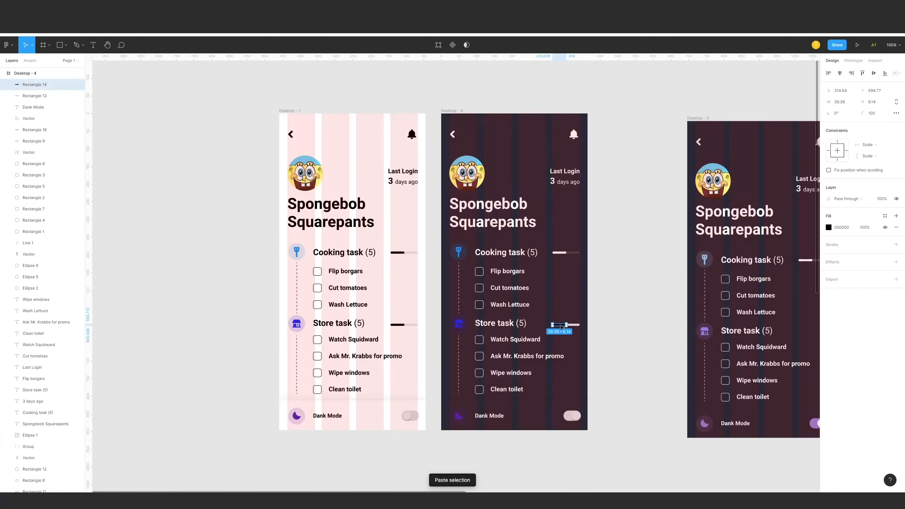
{"action": "left_click", "coordinate": [828, 227]}
{"action": "left_click", "coordinate": [745, 335]}
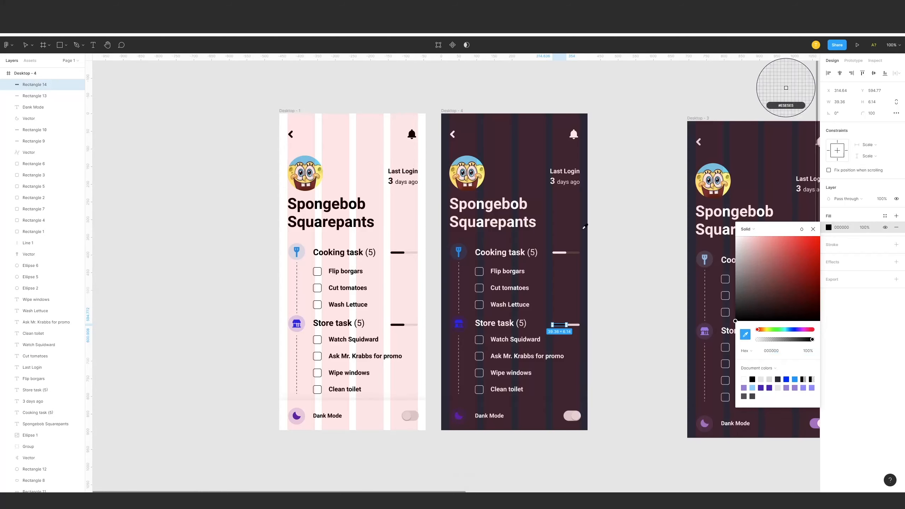
{"action": "left_click", "coordinate": [560, 252]}
Step: Fill the track of the dark frame's Store task progress bar with the grey 444444 sampled from the Cooking task bar
{"action": "left_click", "coordinate": [579, 323]}
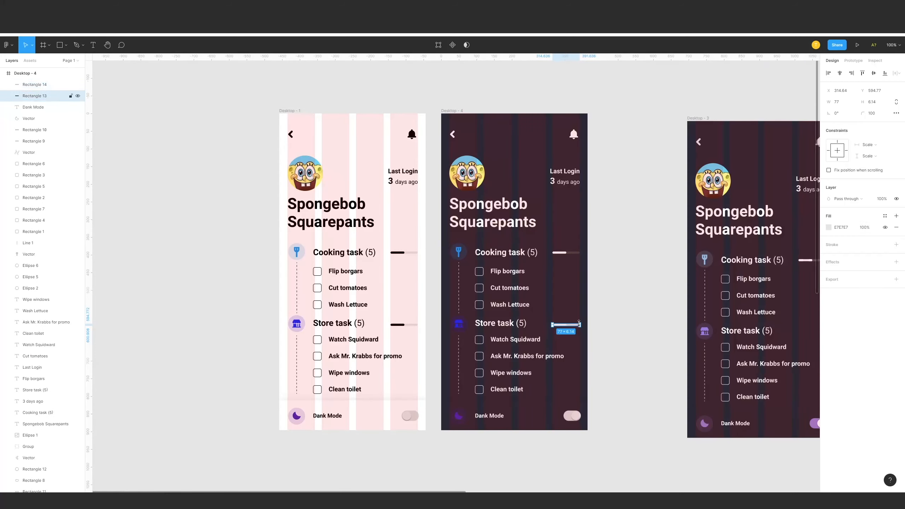
{"action": "left_click", "coordinate": [828, 227]}
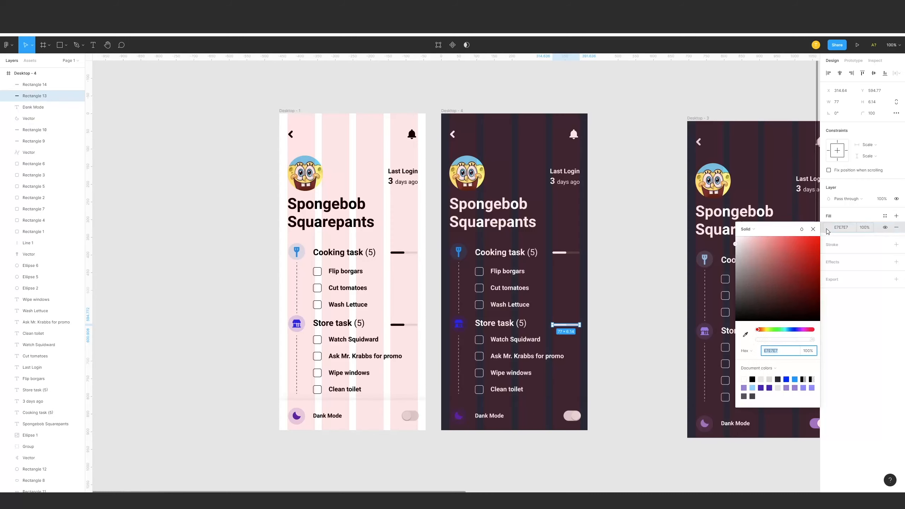
{"action": "left_click", "coordinate": [746, 334]}
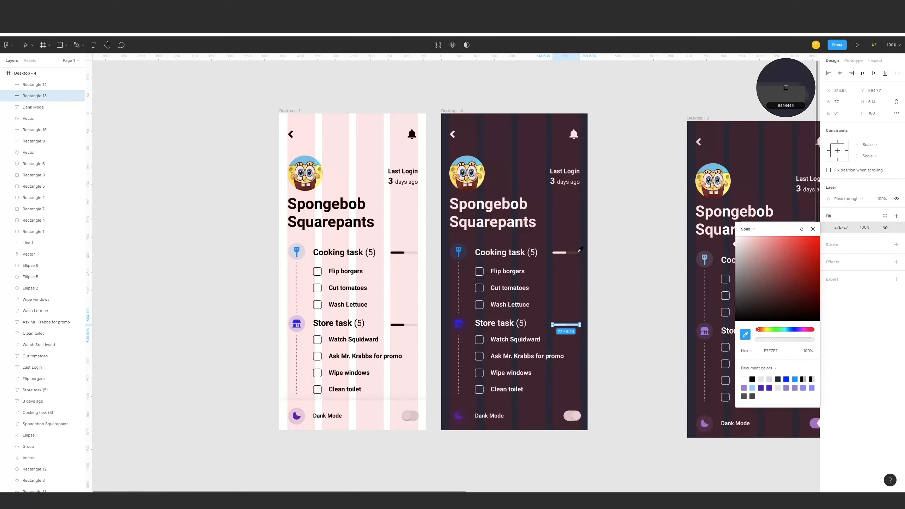
{"action": "left_click", "coordinate": [578, 253]}
{"action": "left_click", "coordinate": [602, 274]}
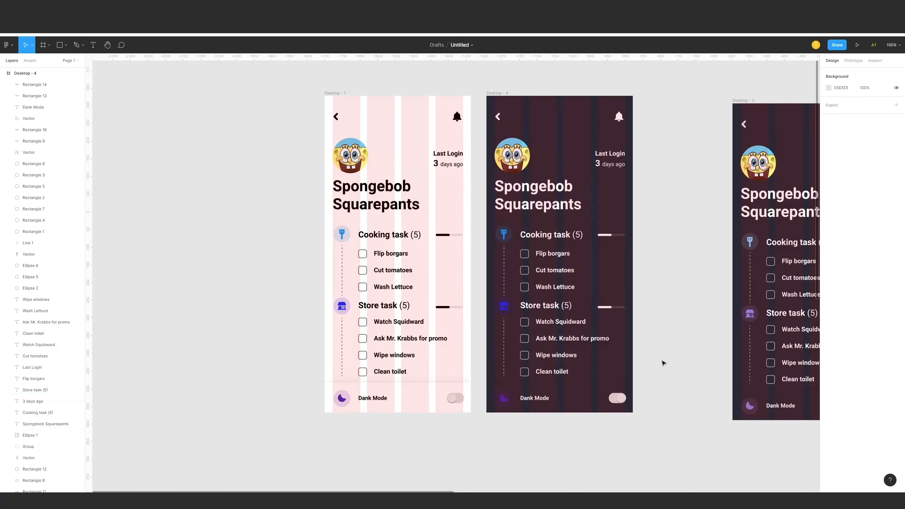
Step: Hide the four-column layout grid of the dark frame
{"action": "left_click_drag", "start_coordinate": [602, 299], "coordinate": [585, 305]}
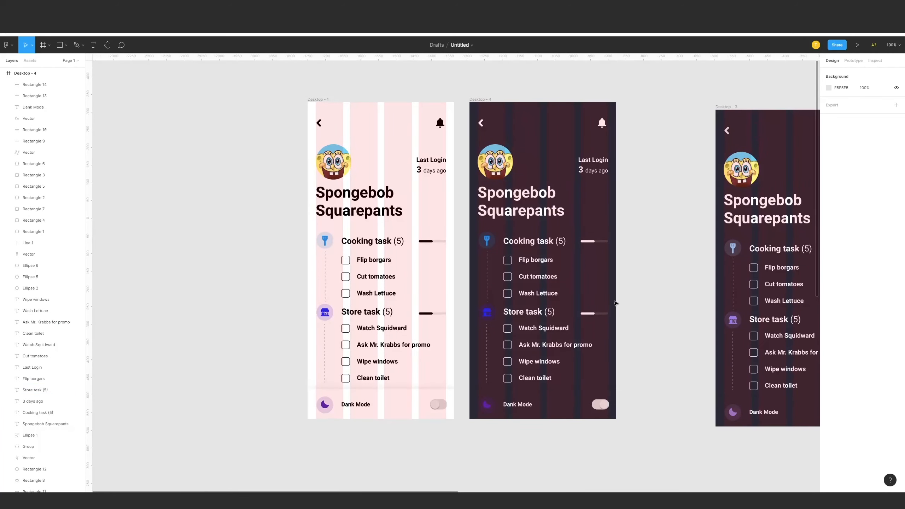
{"action": "key", "text": "ctrl+plus"}
{"action": "left_click_drag", "start_coordinate": [613, 267], "coordinate": [599, 271]}
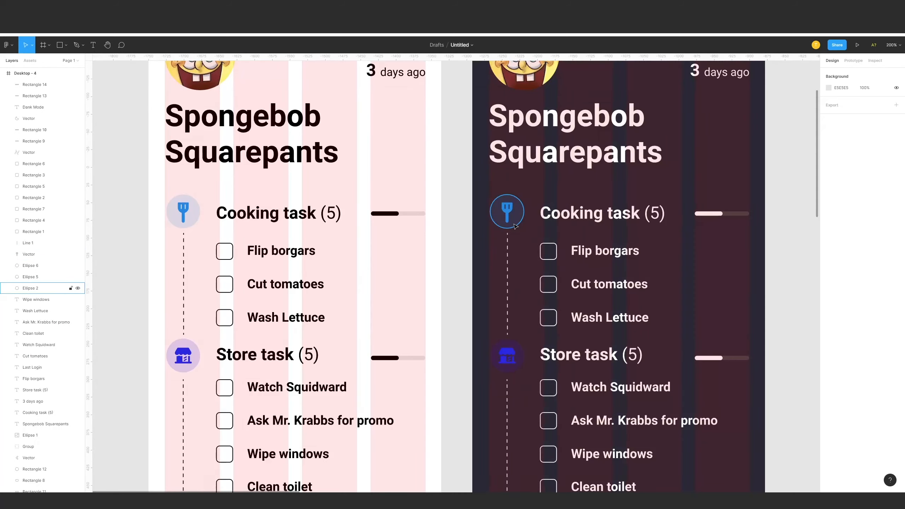
{"action": "key", "text": "ctrl+minus"}
{"action": "left_click", "coordinate": [476, 103]}
{"action": "left_click", "coordinate": [476, 107]}
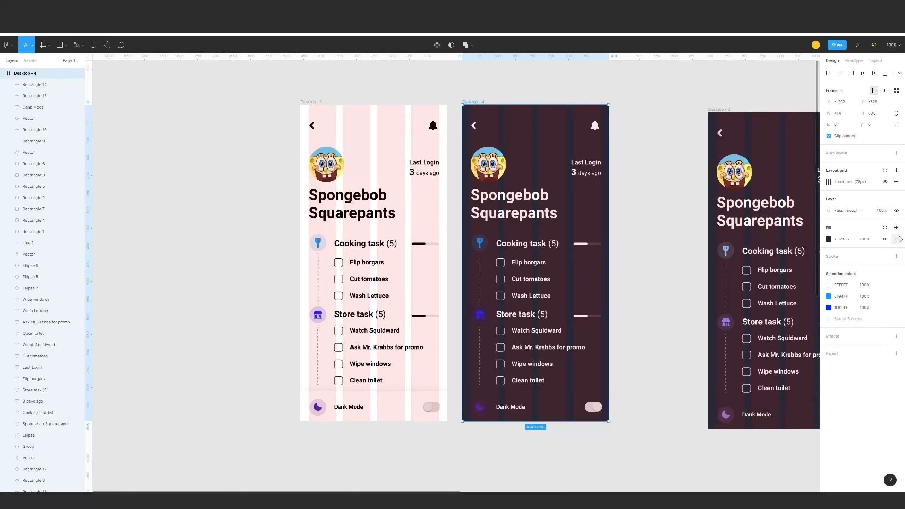
{"action": "left_click", "coordinate": [884, 183]}
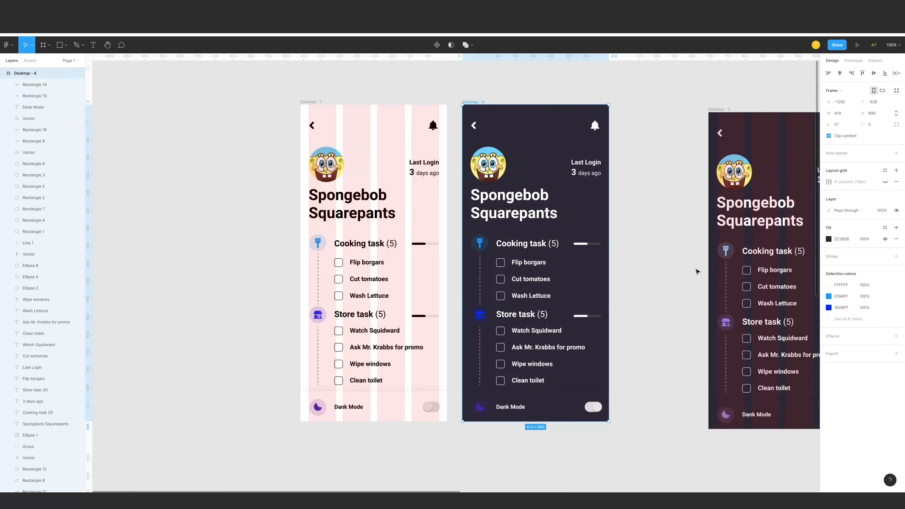
Step: Set the layer opacity of the circle behind the dark frame's spatula icon to 20%
{"action": "key", "text": "ctrl+plus"}
{"action": "scroll", "coordinate": [549, 250], "scroll_direction": "left", "scroll_amount": 1}
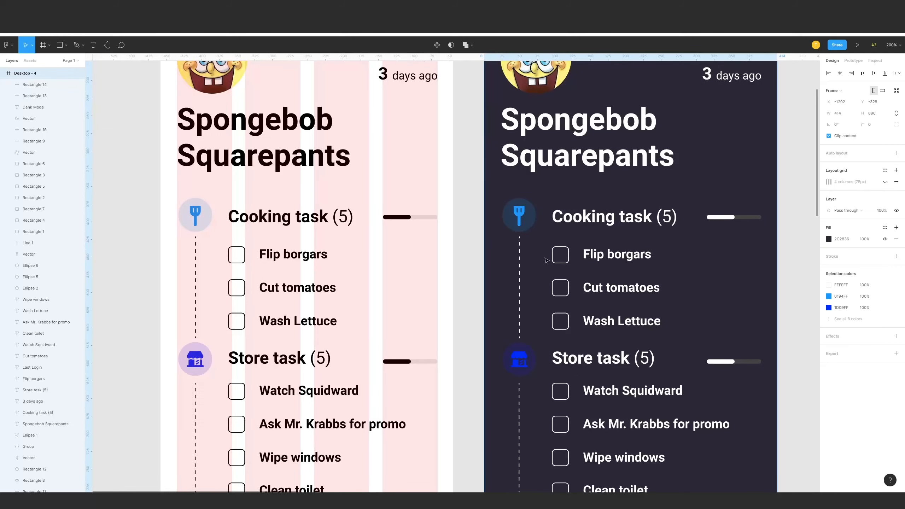
{"action": "left_click", "coordinate": [531, 223]}
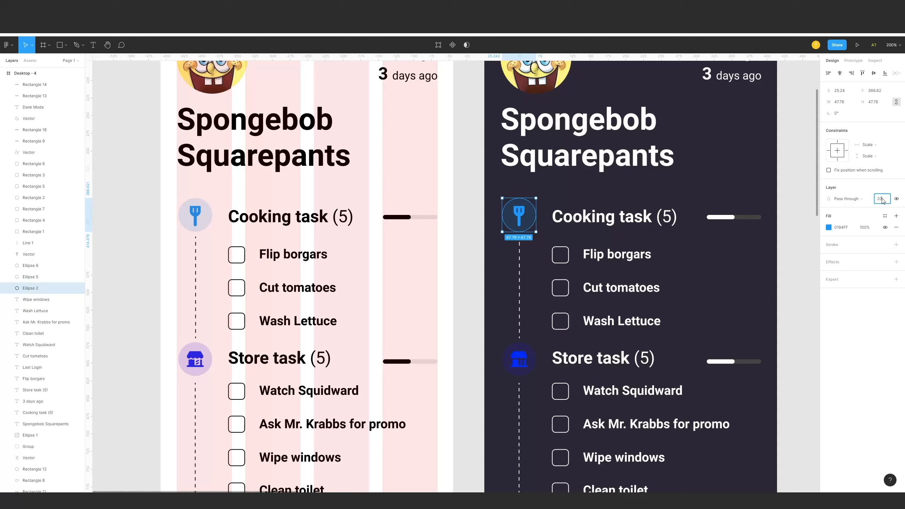
{"action": "key", "text": "Return"}
{"action": "left_click", "coordinate": [783, 289]}
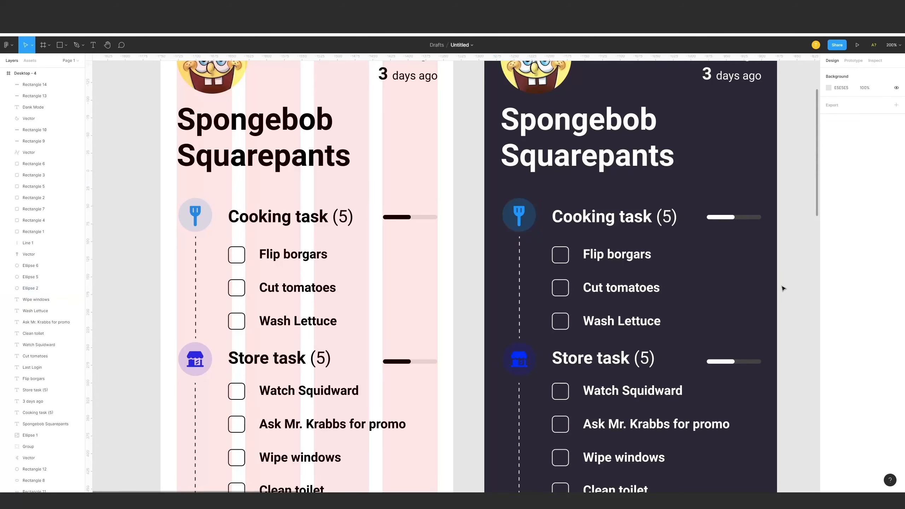
Step: Lighten the fill of the dark frame's store icon to 5C4EFF
{"action": "left_click_drag", "start_coordinate": [782, 289], "coordinate": [714, 337]}
{"action": "left_click", "coordinate": [464, 403]}
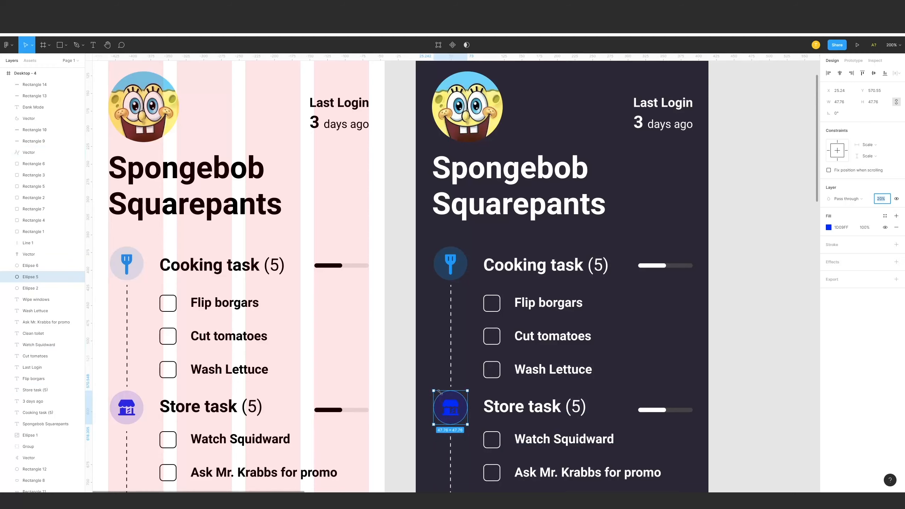
{"action": "left_click", "coordinate": [447, 406]}
{"action": "scroll", "coordinate": [630, 289], "scroll_direction": "down", "scroll_amount": 1}
{"action": "scroll", "coordinate": [630, 289], "scroll_direction": "left", "scroll_amount": 2}
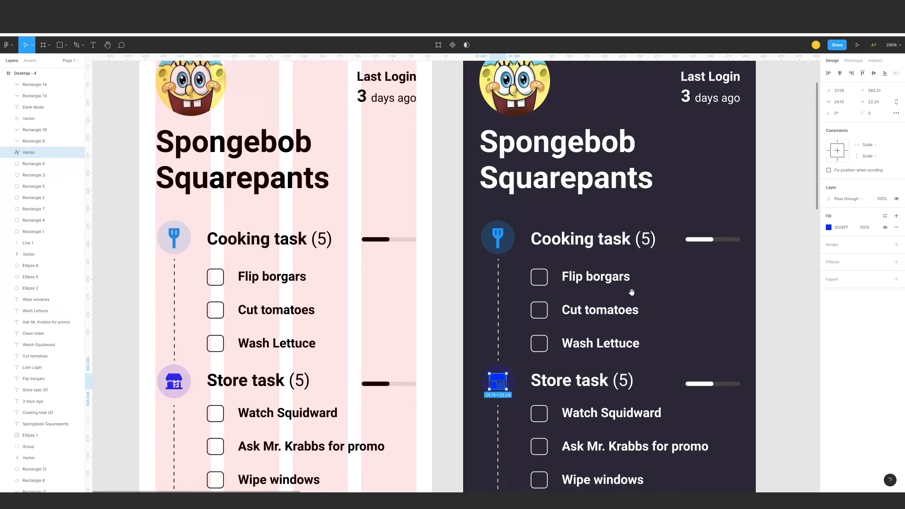
{"action": "left_click", "coordinate": [829, 227]}
{"action": "mouse_move", "coordinate": [782, 240]}
{"action": "left_mouse_down"}
{"action": "mouse_move", "coordinate": [779, 229]}
{"action": "mouse_move", "coordinate": [798, 231]}
{"action": "left_mouse_up"}
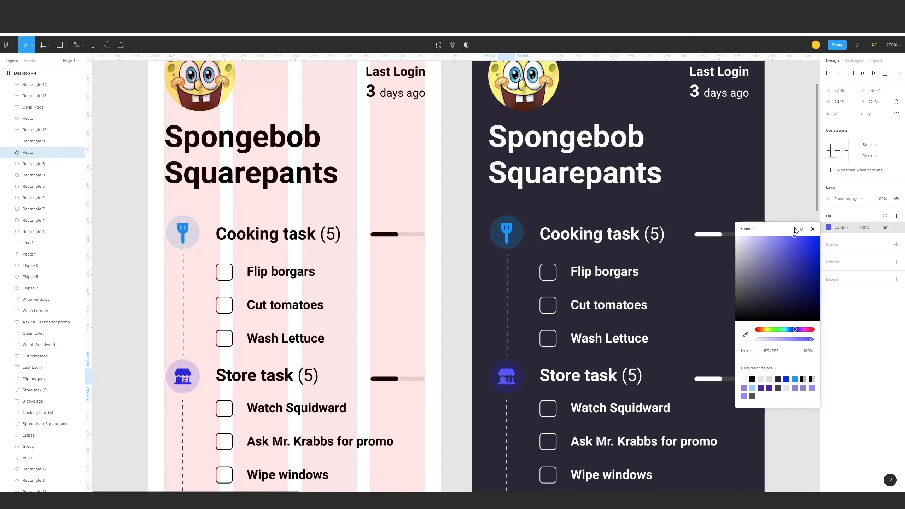
{"action": "left_click", "coordinate": [444, 415]}
Step: Fill the light frame's store icon with the purple 5C4EFF sampled from the dark frame's store icon
{"action": "scroll", "coordinate": [460, 407], "scroll_direction": "left", "scroll_amount": 2}
{"action": "scroll", "coordinate": [459, 407], "scroll_direction": "down", "scroll_amount": 1}
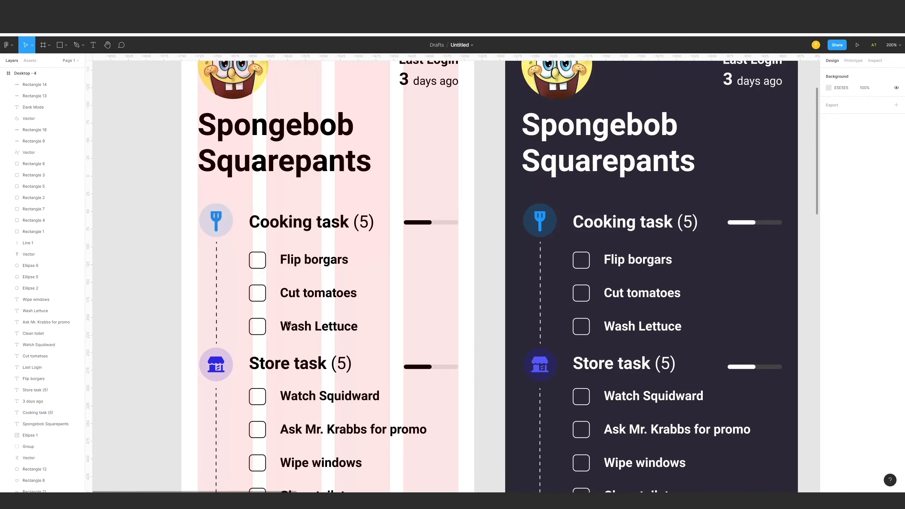
{"action": "left_click", "coordinate": [217, 365]}
{"action": "left_click", "coordinate": [821, 225]}
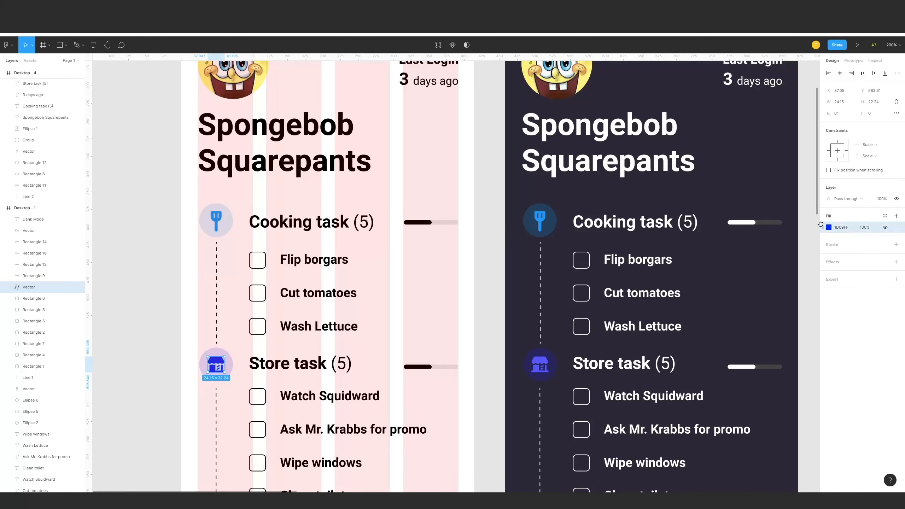
{"action": "left_click", "coordinate": [828, 227]}
{"action": "left_click", "coordinate": [746, 335]}
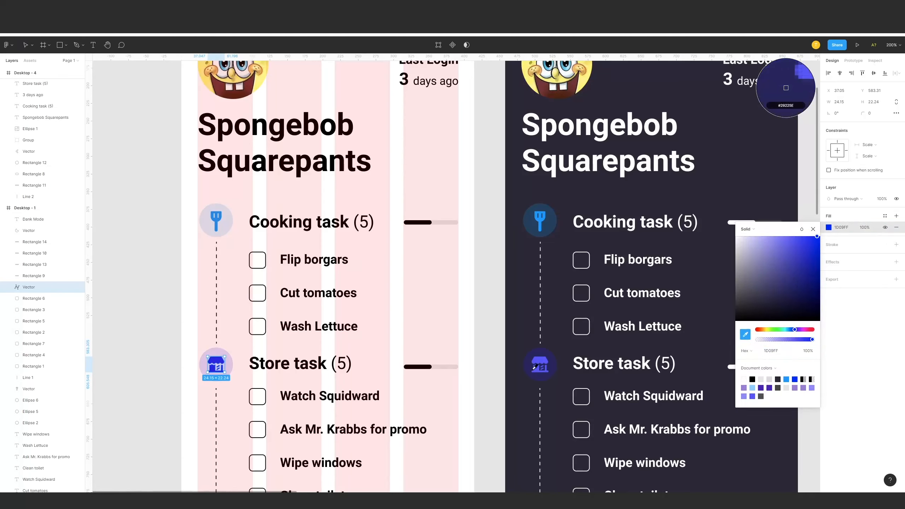
{"action": "left_click", "coordinate": [540, 363]}
{"action": "left_click", "coordinate": [381, 399]}
{"action": "left_click", "coordinate": [221, 380]}
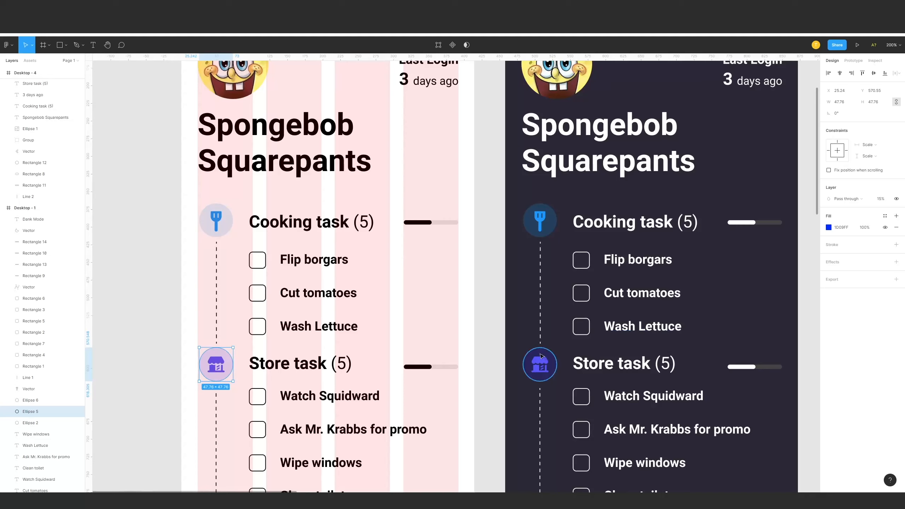
Step: Try to apply the dark frame's store icon fill colour to the circle behind it
{"action": "left_click", "coordinate": [545, 363]}
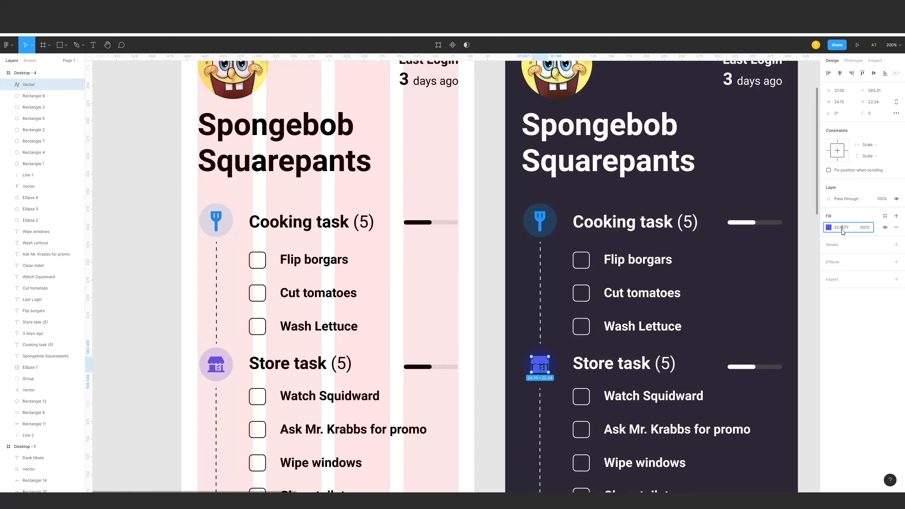
{"action": "left_click", "coordinate": [558, 366]}
{"action": "left_click_drag", "start_coordinate": [840, 227], "coordinate": [852, 227]}
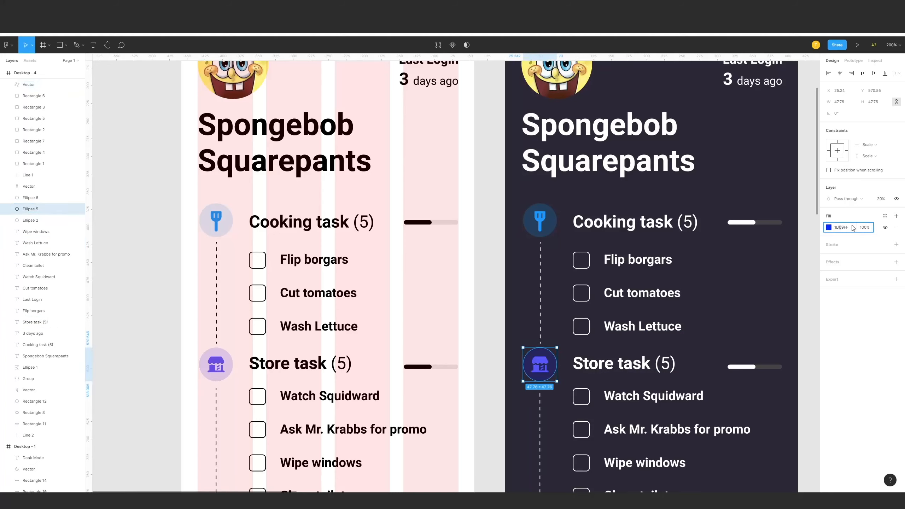
{"action": "type", "text": "5C4E"}
{"action": "key", "text": "Return"}
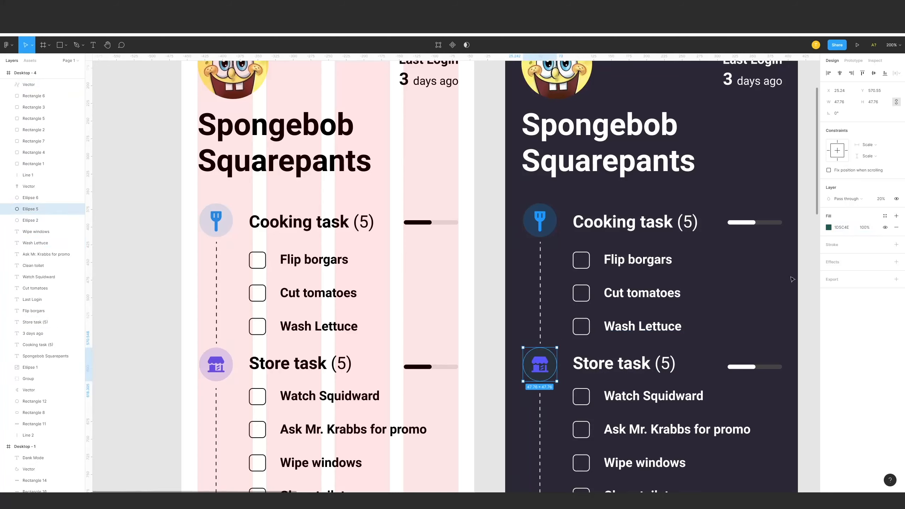
{"action": "left_click", "coordinate": [531, 416]}
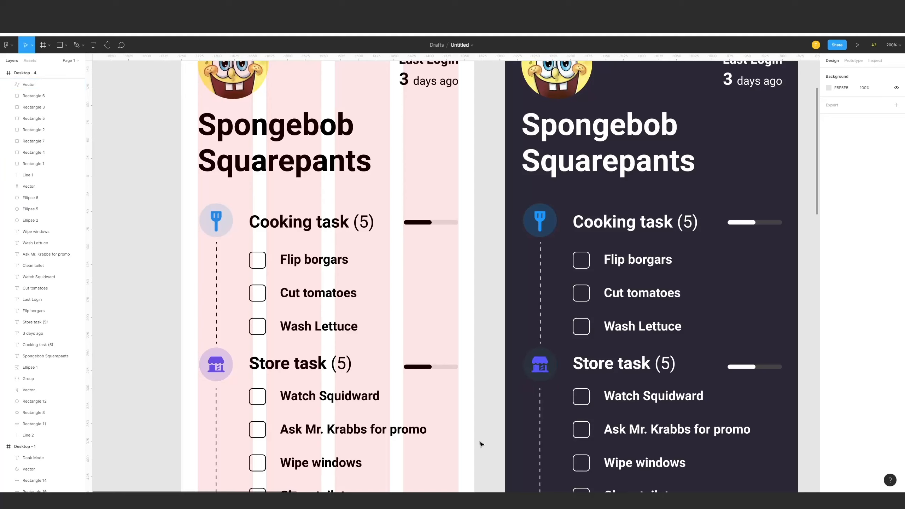
Step: Set the layer opacity of the circle behind the dark frame's store icon to 30%
{"action": "left_click", "coordinate": [558, 368]}
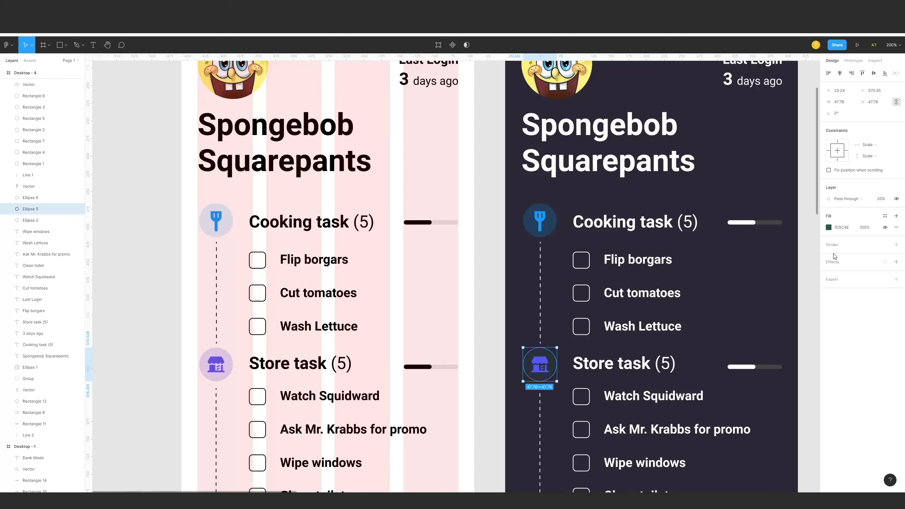
{"action": "type", "text": "30"}
{"action": "key", "text": "Return"}
Step: Set the fill of the circle behind the dark frame's store icon to the icon's own colour, 5C4EFF
{"action": "left_click", "coordinate": [542, 367]}
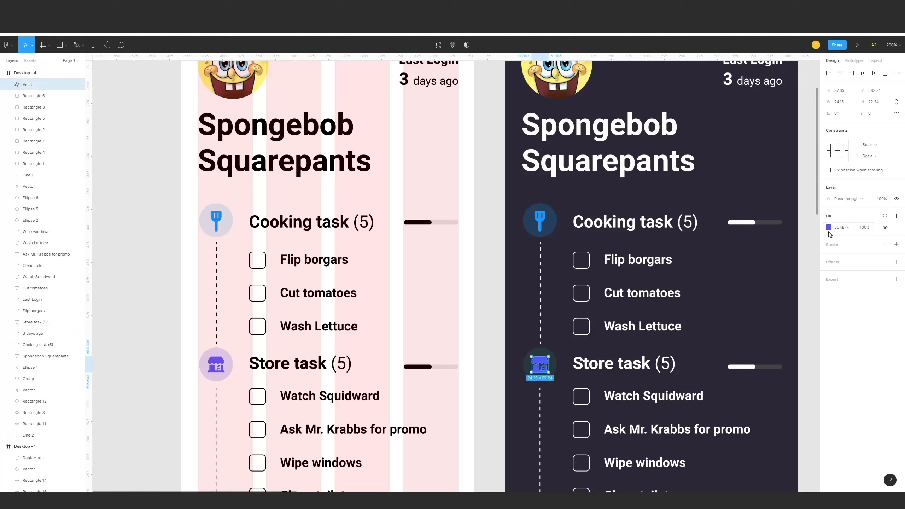
{"action": "left_click", "coordinate": [552, 375]}
{"action": "left_click", "coordinate": [839, 229]}
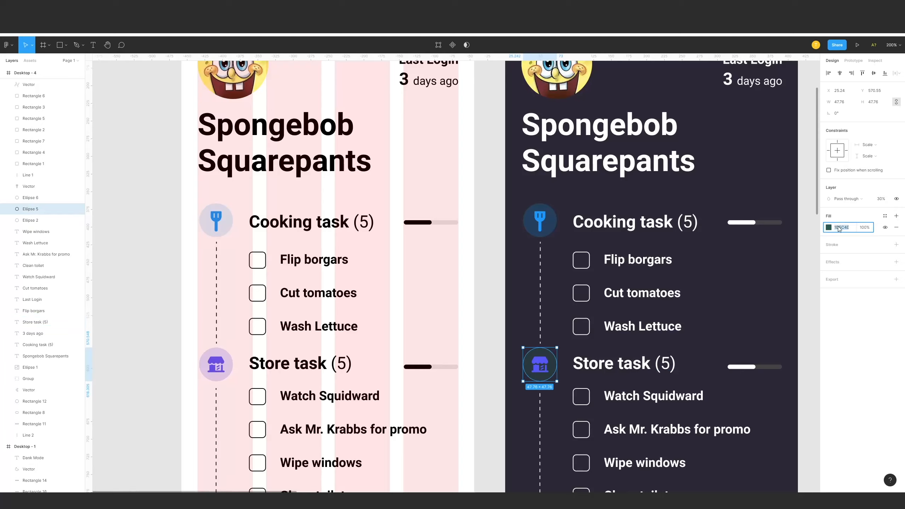
{"action": "key", "text": "Return"}
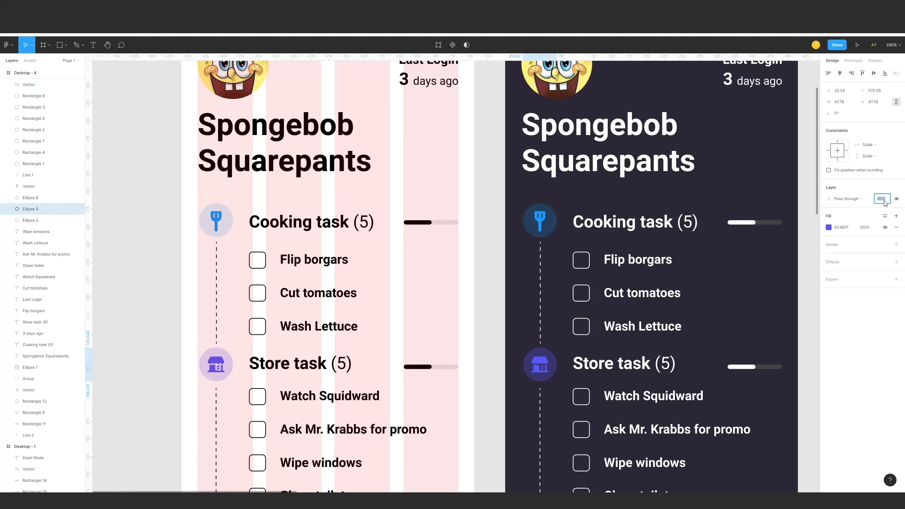
{"action": "left_click", "coordinate": [231, 372]}
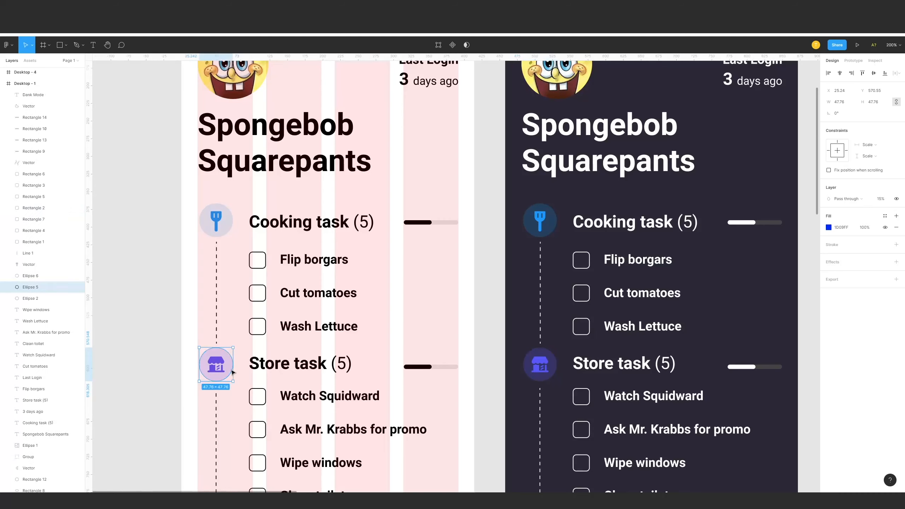
{"action": "left_click", "coordinate": [544, 360]}
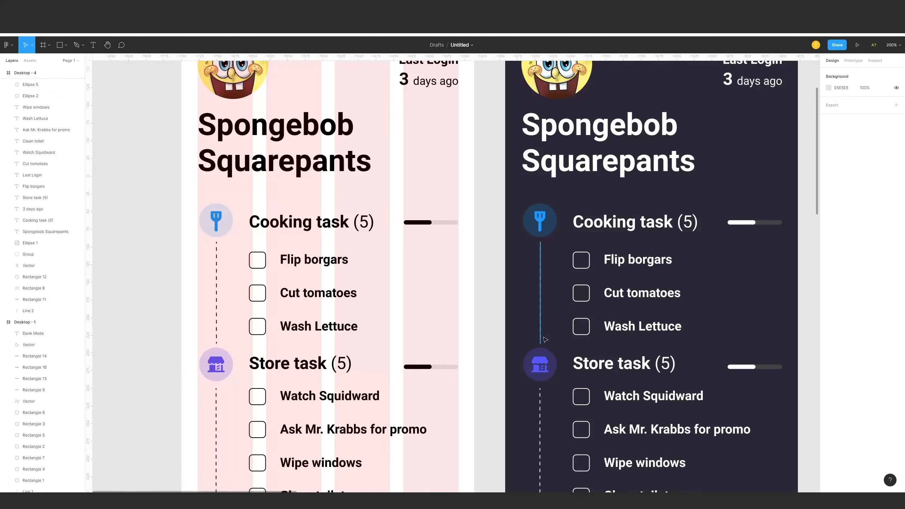
Step: Replace the light frame's spatula and store icons and their circles with copies of those from the dark frame
{"action": "left_click_drag", "start_coordinate": [500, 359], "coordinate": [565, 373]}
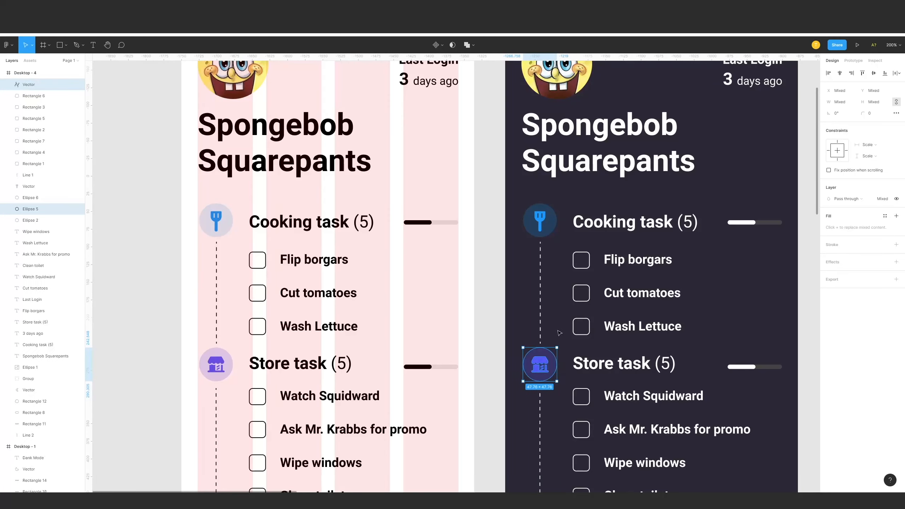
{"action": "left_click_drag", "start_coordinate": [482, 204], "coordinate": [555, 217]}
{"action": "scroll", "coordinate": [554, 218], "scroll_direction": "left", "scroll_amount": 2}
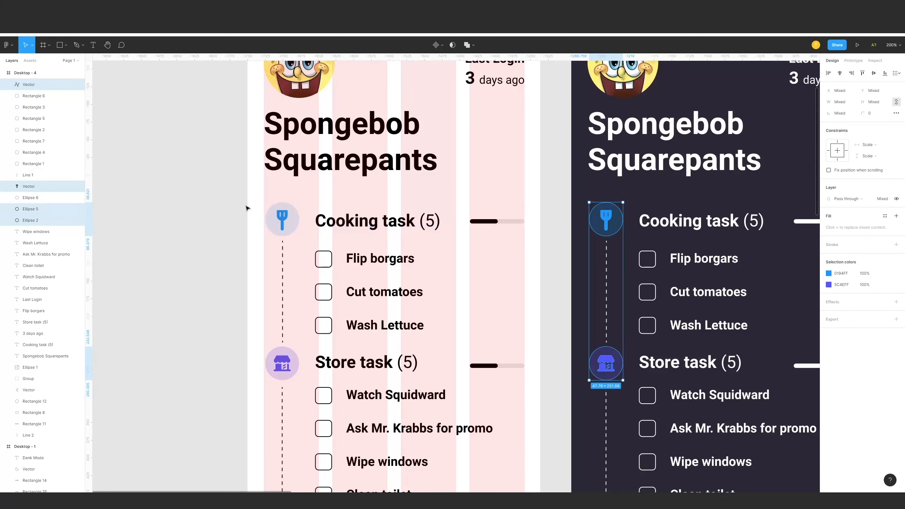
{"action": "left_click_drag", "start_coordinate": [247, 204], "coordinate": [305, 241]}
{"action": "left_click_drag", "start_coordinate": [253, 368], "coordinate": [294, 378]}
{"action": "key", "text": "ctrl+x"}
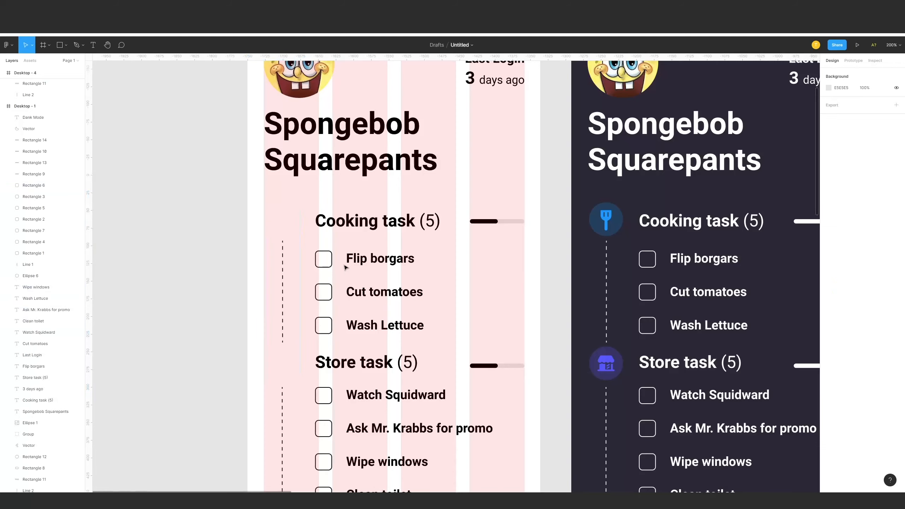
{"action": "left_click", "coordinate": [367, 261]}
{"action": "key", "text": "ctrl+v"}
{"action": "left_click", "coordinate": [485, 282]}
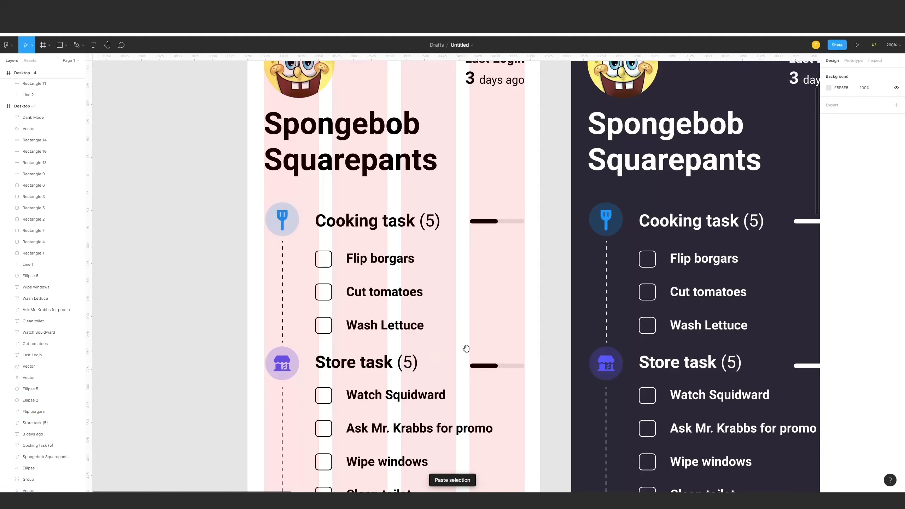
Step: Recolour the dark frame's moon icon to the magenta B825A9
{"action": "left_click_drag", "start_coordinate": [464, 347], "coordinate": [477, 250]}
{"action": "scroll", "coordinate": [481, 253], "scroll_direction": "right", "scroll_amount": 1}
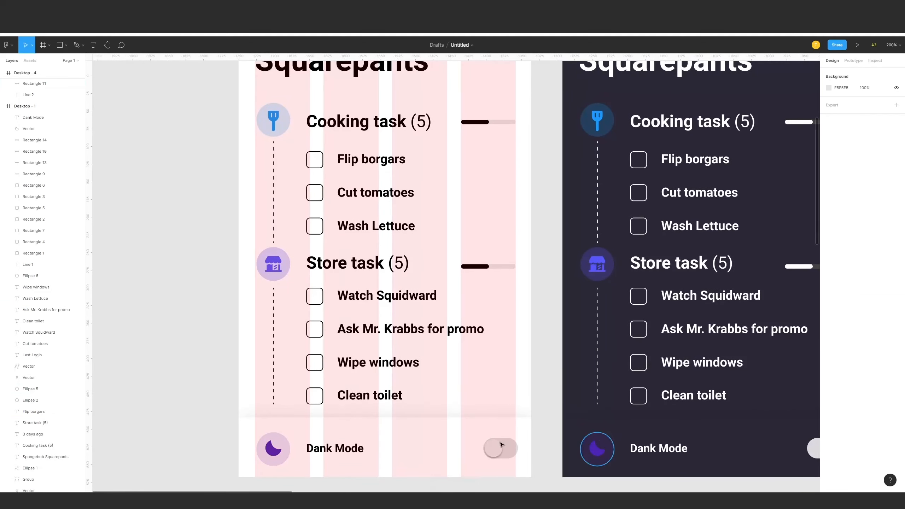
{"action": "left_click", "coordinate": [598, 448]}
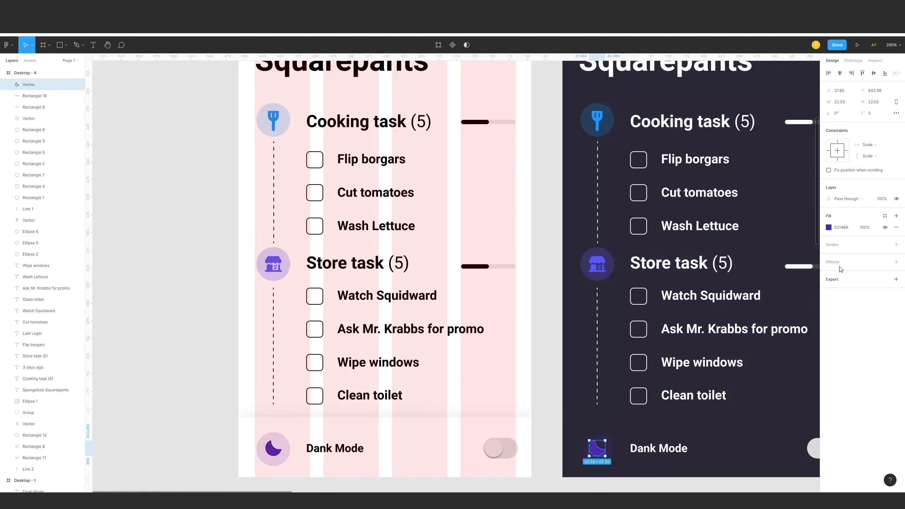
{"action": "left_click", "coordinate": [830, 227]}
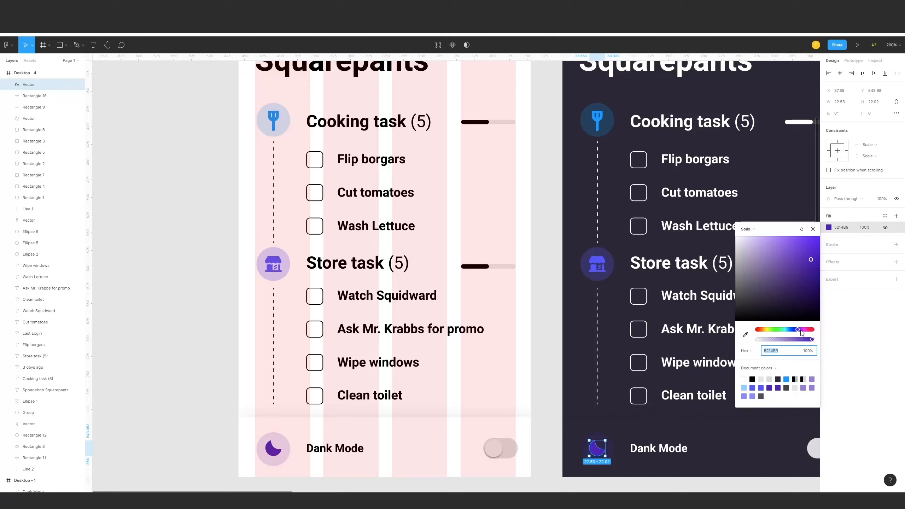
{"action": "left_click_drag", "start_coordinate": [800, 331], "coordinate": [805, 330]}
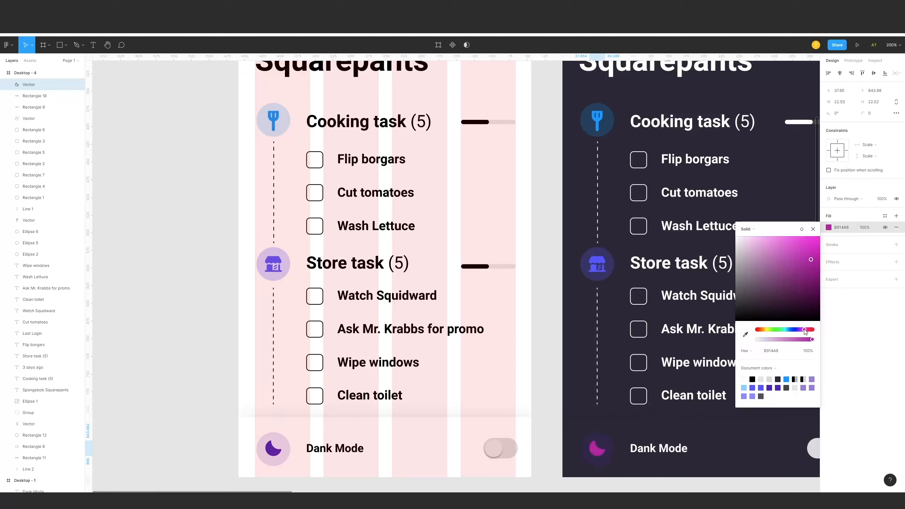
{"action": "mouse_move", "coordinate": [797, 268]}
{"action": "left_mouse_down"}
{"action": "mouse_move", "coordinate": [799, 242]}
{"action": "mouse_move", "coordinate": [791, 254]}
{"action": "mouse_move", "coordinate": [803, 261]}
{"action": "left_mouse_up"}
Step: Fill the circle behind the dark frame's moon icon with B825A9 sampled from the icon and set its layer opacity to 20%
{"action": "left_click", "coordinate": [611, 448]}
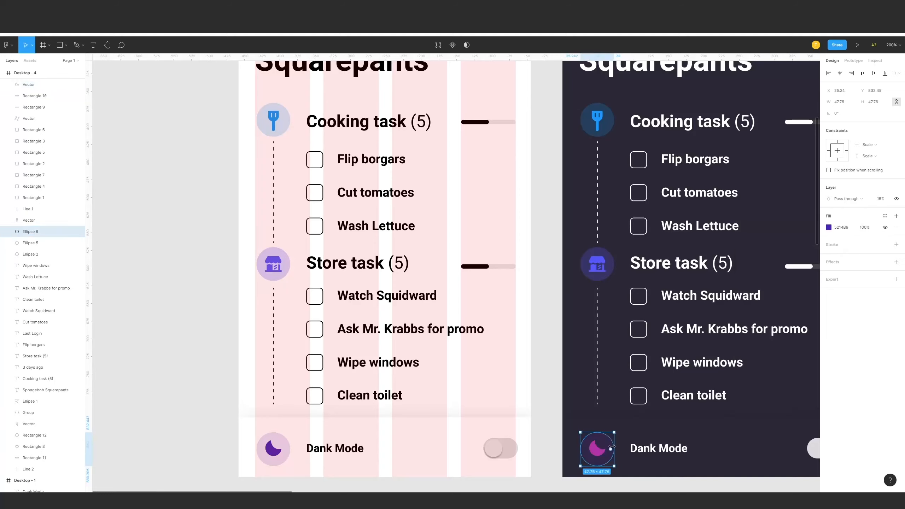
{"action": "left_click", "coordinate": [828, 227]}
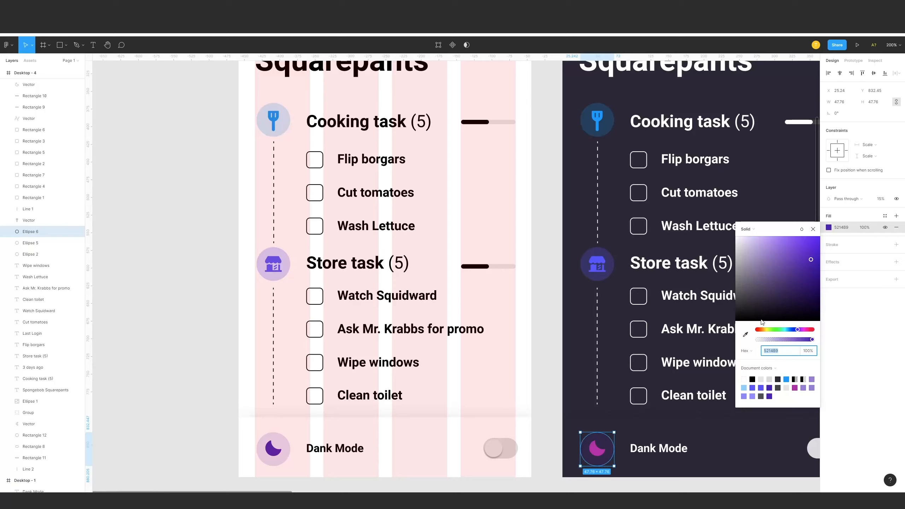
{"action": "left_click", "coordinate": [745, 335]}
{"action": "left_click", "coordinate": [598, 450]}
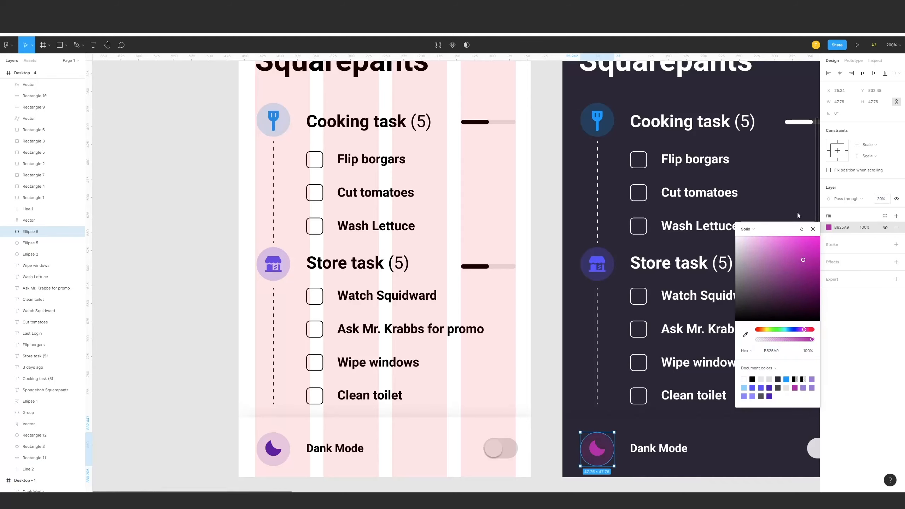
Step: Increase the layer opacity of the circle behind the dark frame's moon icon to match the store icon's circle
{"action": "left_click", "coordinate": [597, 264]}
{"action": "left_click", "coordinate": [600, 432]}
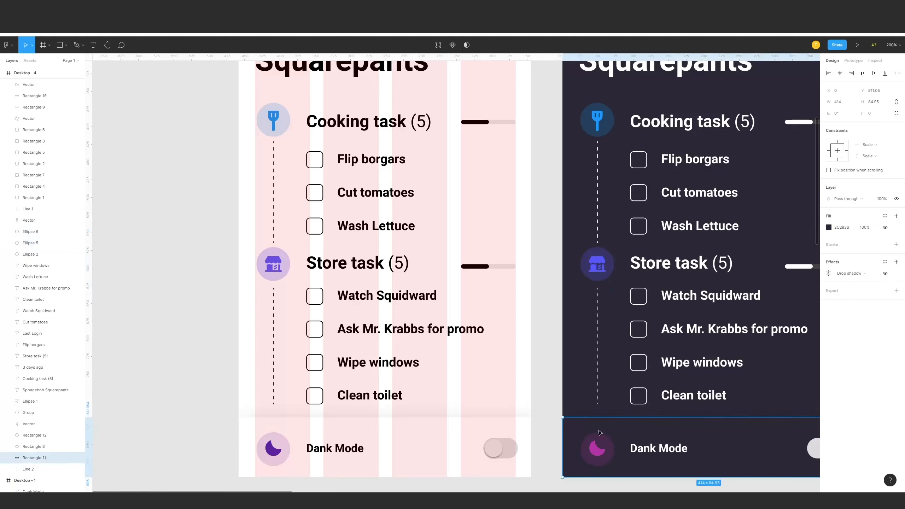
{"action": "left_click", "coordinate": [600, 434]}
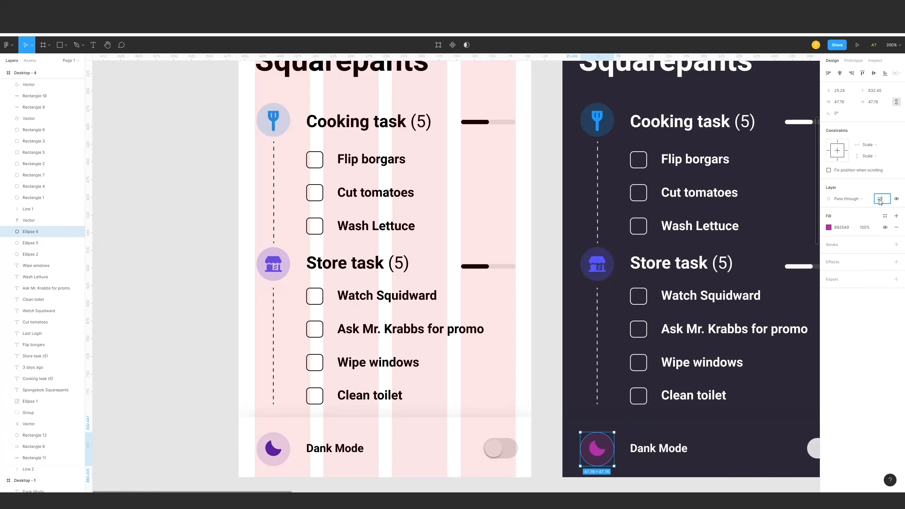
{"action": "key", "text": "Return"}
{"action": "left_click", "coordinate": [601, 410]}
Step: Replace the light frame's moon icon and its circle with copies of the dark frame's magenta ones
{"action": "left_click", "coordinate": [600, 437]}
{"action": "left_click", "coordinate": [274, 448]}
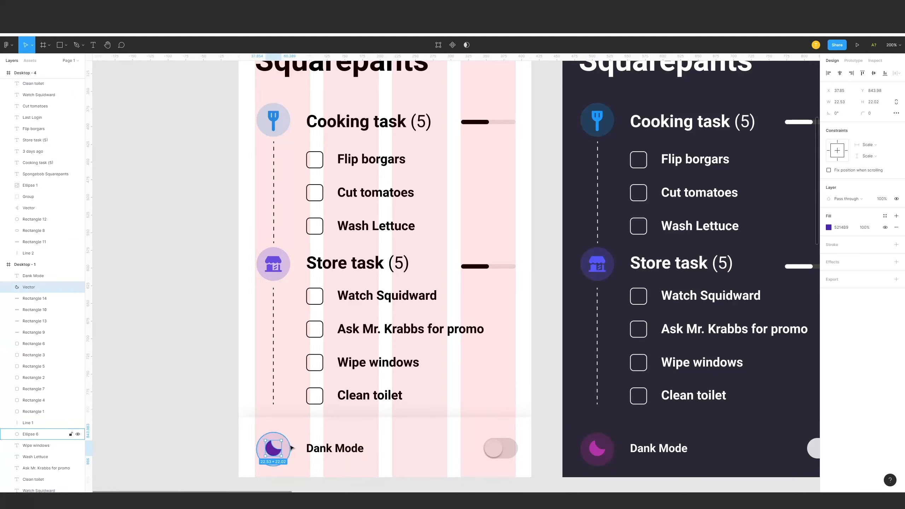
{"action": "left_click", "coordinate": [292, 449], "text": "shift"}
{"action": "key", "text": "Delete"}
{"action": "left_click", "coordinate": [315, 396]}
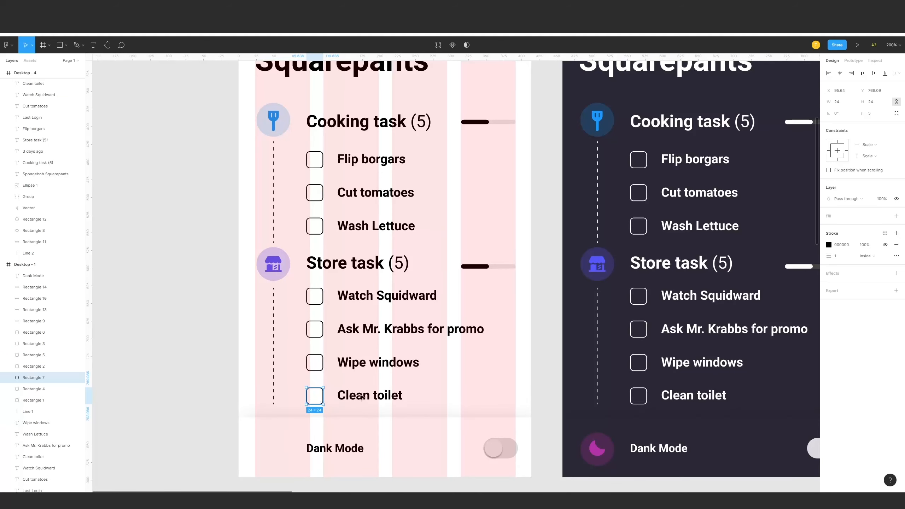
{"action": "key", "text": "ctrl+v"}
{"action": "left_click", "coordinate": [490, 371]}
Step: Compare the icons and Dank Mode toggle of the light and dark frames with the reference dark frame
{"action": "left_click_drag", "start_coordinate": [490, 367], "coordinate": [454, 360]}
{"action": "key", "text": "ctrl+minus"}
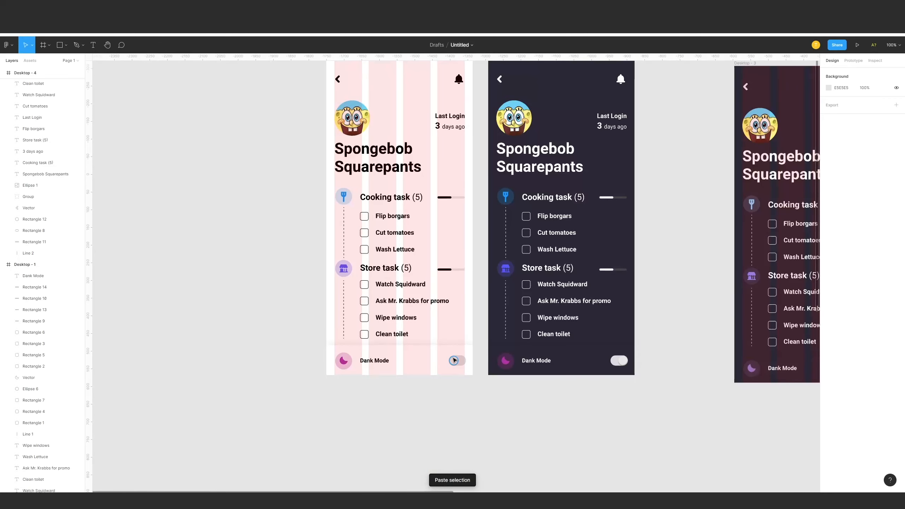
{"action": "scroll", "coordinate": [446, 353], "scroll_direction": "up", "scroll_amount": 2}
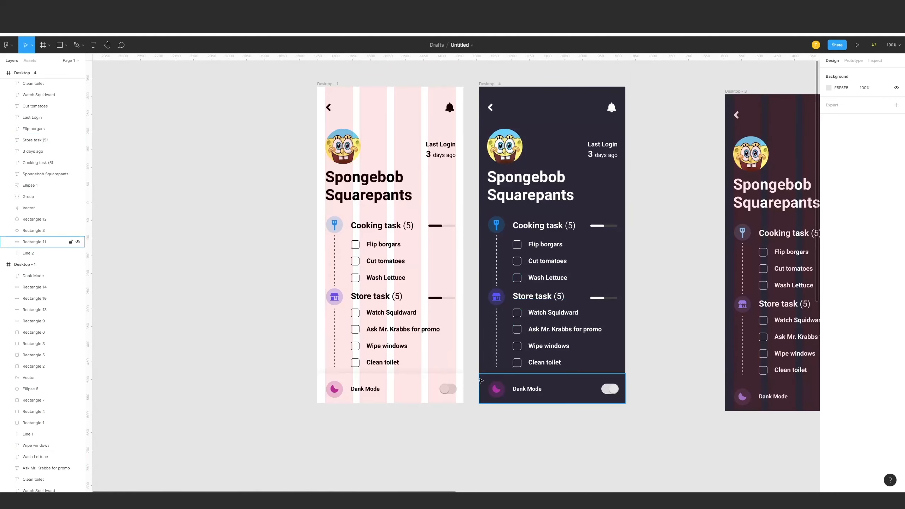
{"action": "left_click_drag", "start_coordinate": [564, 371], "coordinate": [479, 365]}
{"action": "left_click_drag", "start_coordinate": [540, 381], "coordinate": [577, 336]}
{"action": "key", "text": "ctrl+plus"}
{"action": "left_click", "coordinate": [682, 390]}
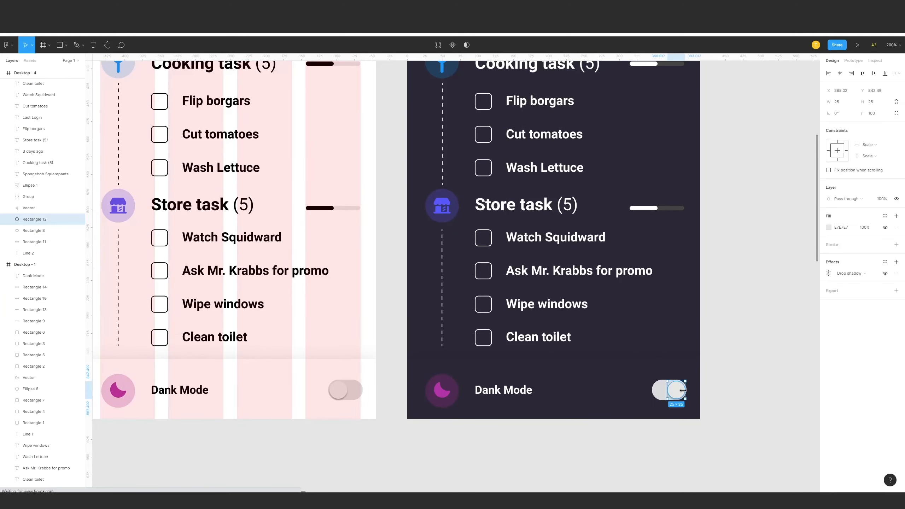
{"action": "key", "text": "ctrl+minus"}
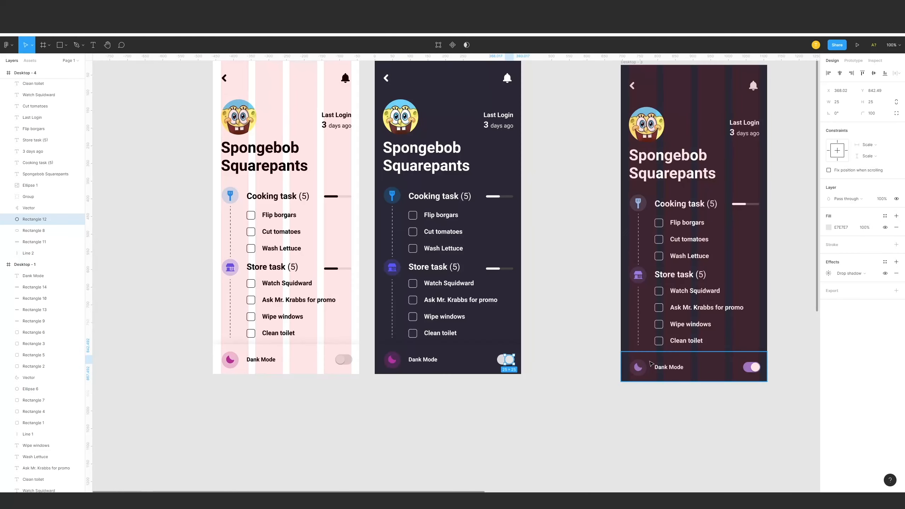
{"action": "scroll", "coordinate": [587, 332], "scroll_direction": "down", "scroll_amount": 1}
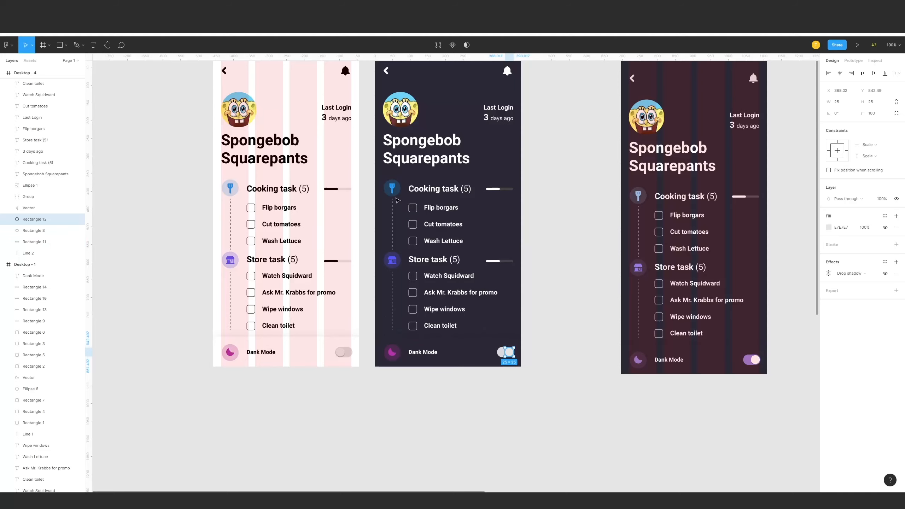
{"action": "left_click_drag", "start_coordinate": [399, 193], "coordinate": [553, 162]}
{"action": "key", "text": "ctrl+z"}
{"action": "key", "text": "ctrl+plus"}
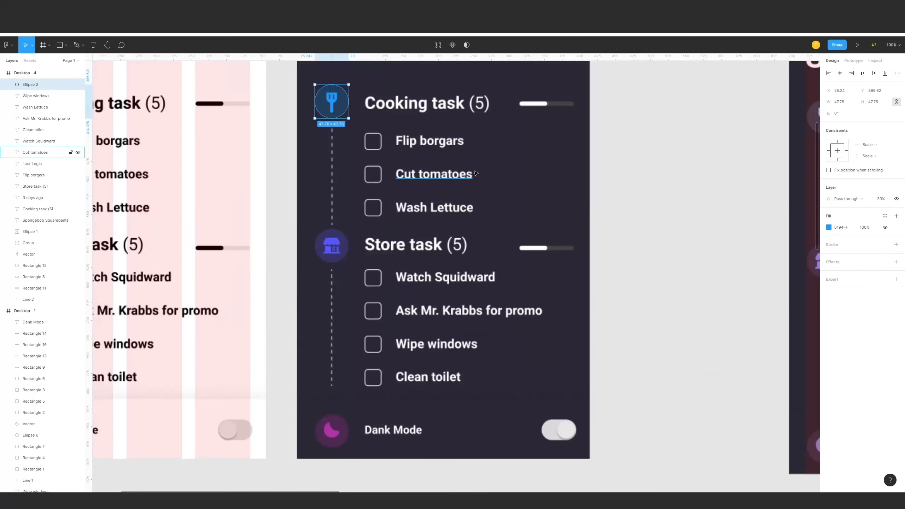
Step: Delete the reference dark frame standing apart from the light and new dark frames
{"action": "left_click_drag", "start_coordinate": [568, 233], "coordinate": [882, 354]}
{"action": "left_click_drag", "start_coordinate": [333, 224], "coordinate": [418, 177]}
{"action": "key", "text": "ctrl+z"}
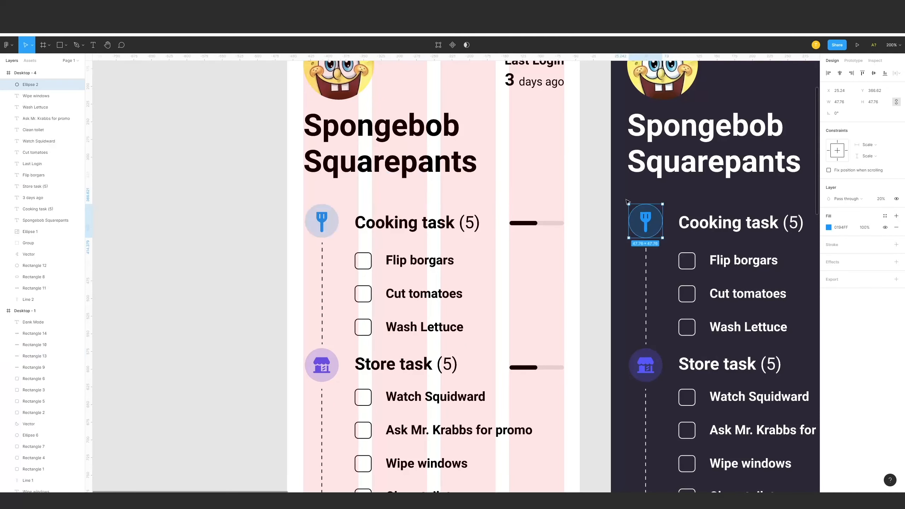
{"action": "left_click_drag", "start_coordinate": [626, 201], "coordinate": [496, 201]}
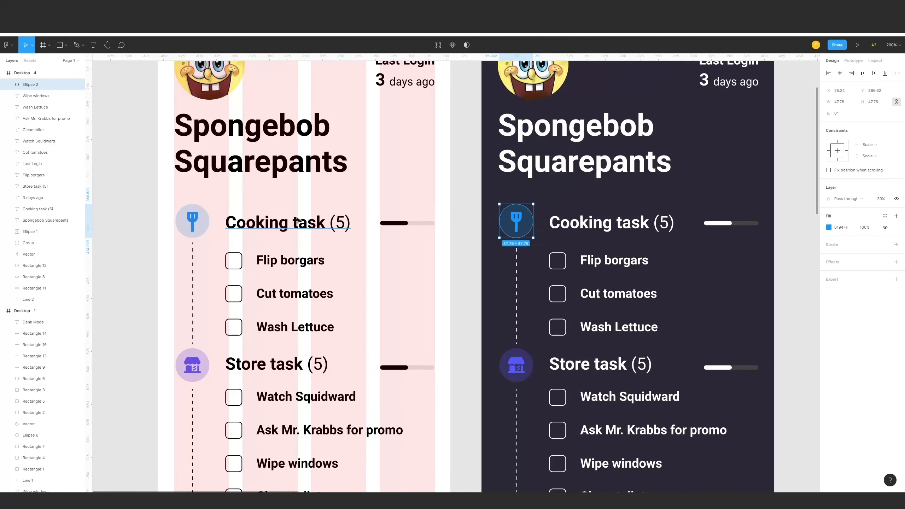
{"action": "key", "text": "ctrl+minus"}
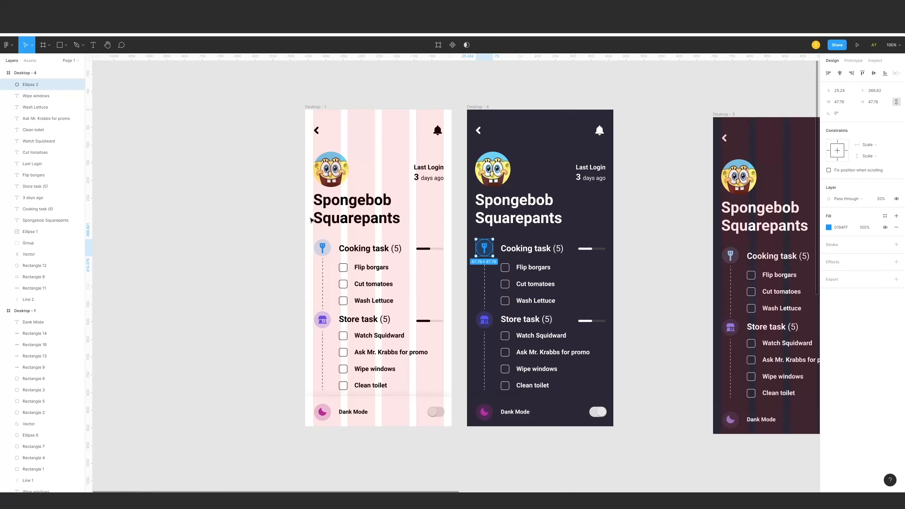
{"action": "left_click", "coordinate": [736, 115]}
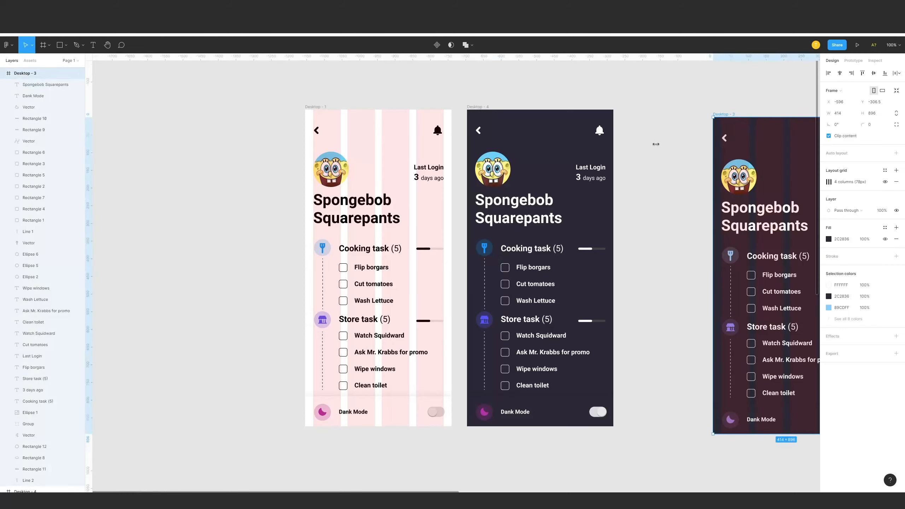
{"action": "key", "text": "Delete"}
{"action": "key", "text": "ctrl+plus"}
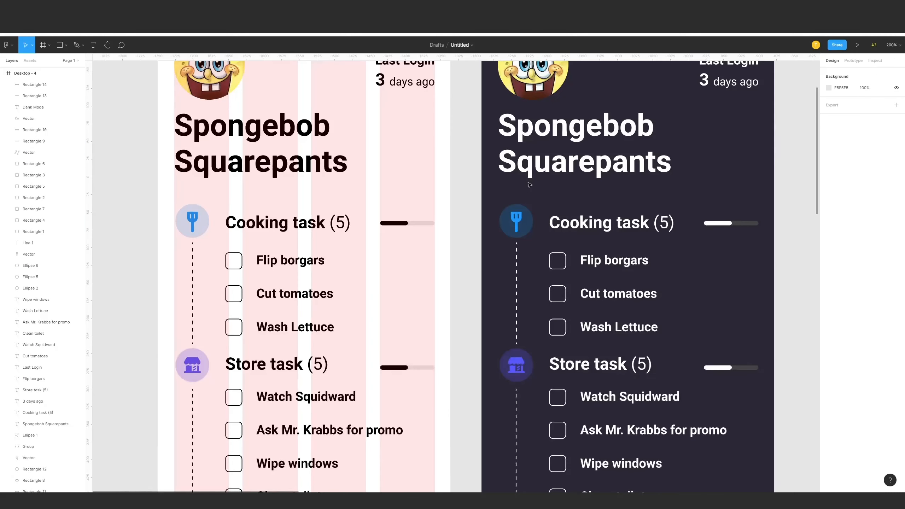
{"action": "left_click_drag", "start_coordinate": [518, 264], "coordinate": [558, 226]}
{"action": "left_click", "coordinate": [552, 183]}
{"action": "left_click", "coordinate": [560, 188], "text": "shift"}
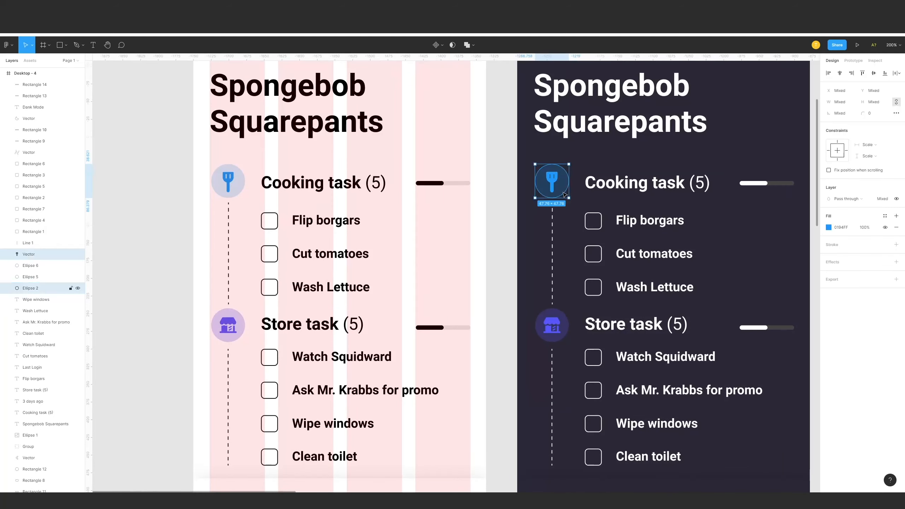
{"action": "left_click_drag", "start_coordinate": [559, 186], "coordinate": [597, 159]}
{"action": "key", "text": "ctrl+z"}
{"action": "scroll", "coordinate": [562, 185], "scroll_direction": "up", "scroll_amount": 1}
{"action": "key", "text": "ctrl+minus"}
{"action": "scroll", "coordinate": [624, 357], "scroll_direction": "down", "scroll_amount": 1}
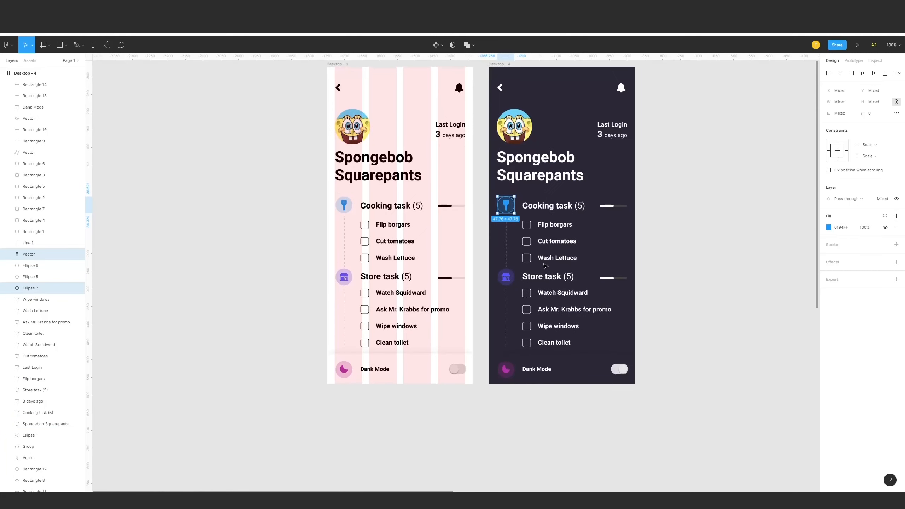
Step: Undo the latest selections and the deletion of the reference dark frame
{"action": "left_click", "coordinate": [623, 370]}
{"action": "key", "text": "ctrl+z"}
{"action": "key", "text": "ctrl+z"}
{"action": "key", "text": "ctrl+z"}
{"action": "key", "text": "ctrl+z"}
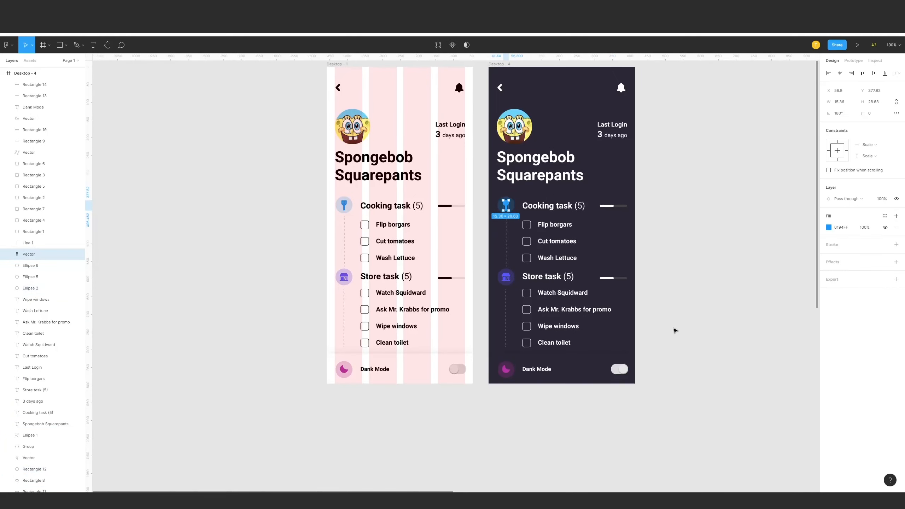
Step: Remove the restored reference dark frame, leaving only the light frame and the recoloured dark frame
{"action": "left_click_drag", "start_coordinate": [727, 320], "coordinate": [651, 316]}
{"action": "left_click_drag", "start_coordinate": [564, 336], "coordinate": [600, 350]}
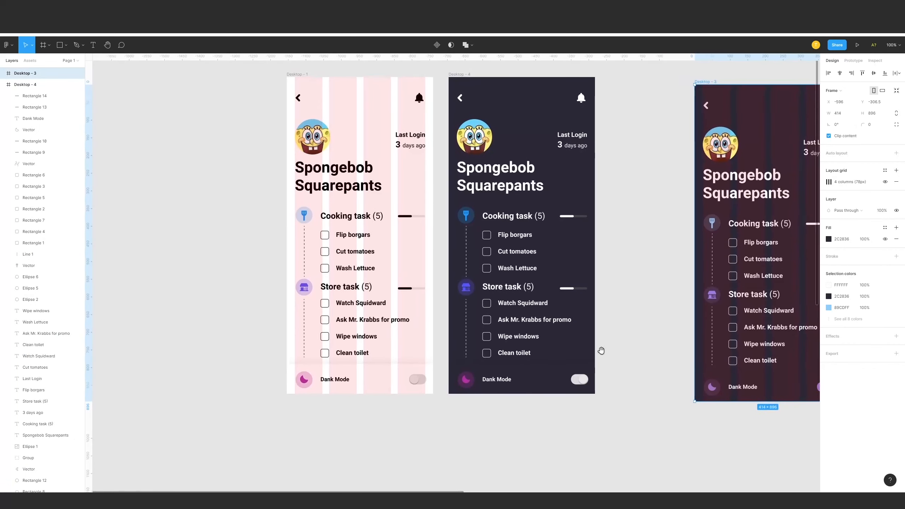
{"action": "key", "text": "Delete"}
Step: Set the stroke and fill of the dark frame's Dank Mode toggle track to the magenta B825A9 sampled from the moon icon
{"action": "left_click", "coordinate": [572, 380]}
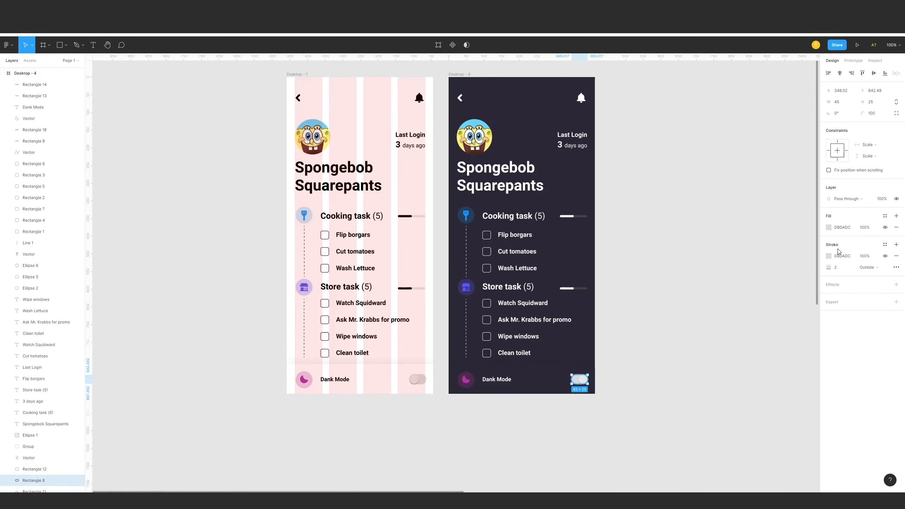
{"action": "left_click", "coordinate": [828, 256]}
{"action": "left_click", "coordinate": [778, 380]}
{"action": "left_click", "coordinate": [745, 364]}
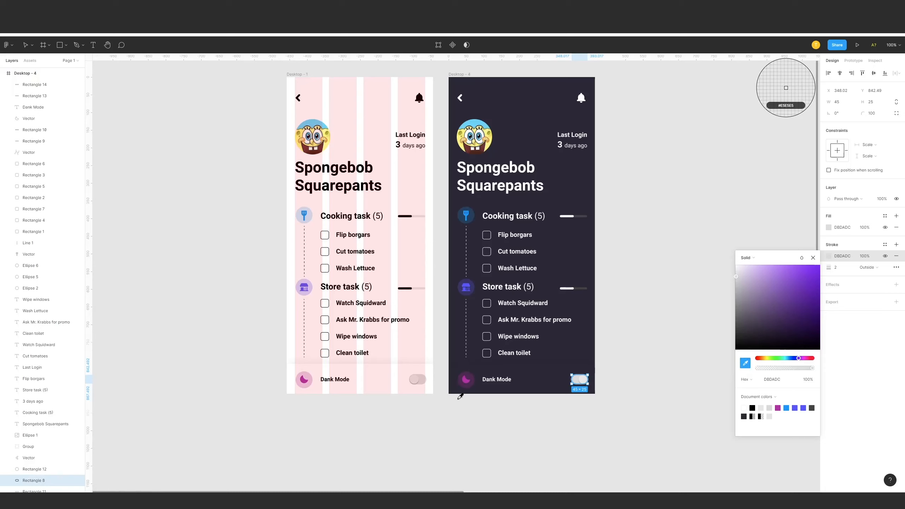
{"action": "left_click", "coordinate": [464, 380]}
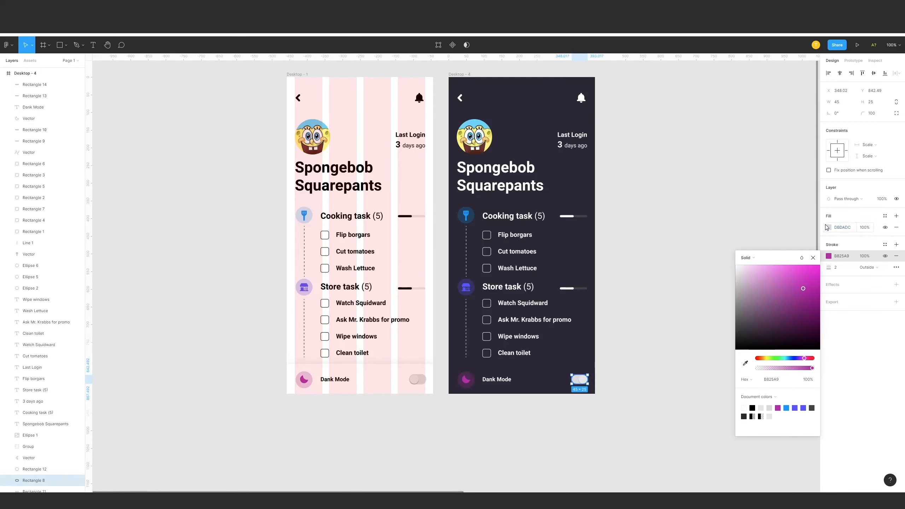
{"action": "left_click", "coordinate": [828, 228]}
{"action": "left_click", "coordinate": [745, 334]}
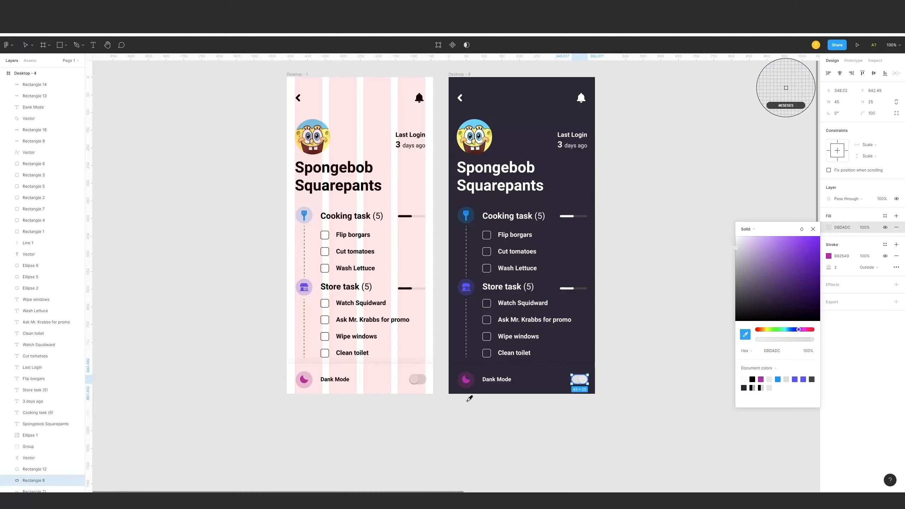
{"action": "left_click", "coordinate": [465, 381]}
{"action": "left_click", "coordinate": [556, 410]}
{"action": "left_click", "coordinate": [583, 380]}
{"action": "left_click", "coordinate": [674, 362]}
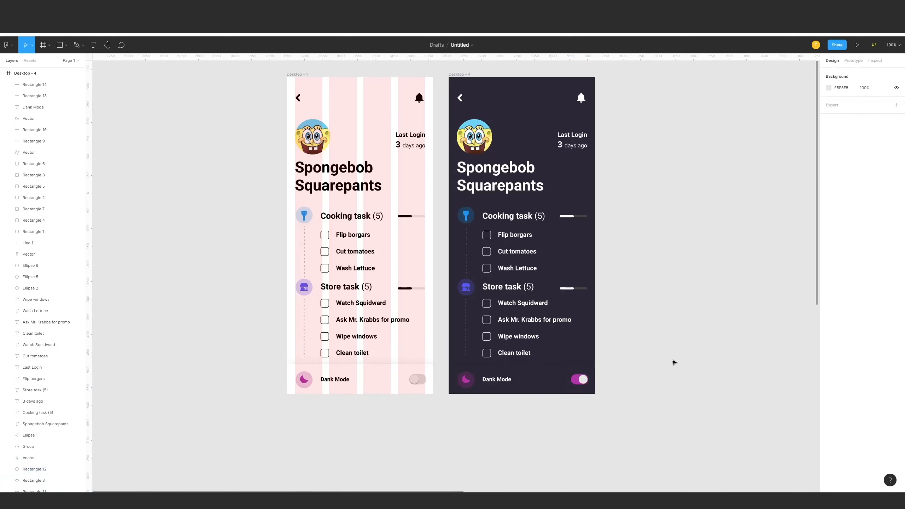
Step: Duplicate the recoloured dark frame and place the copy to its right on the canvas
{"action": "left_click_drag", "start_coordinate": [623, 248], "coordinate": [665, 280]}
{"action": "left_click_drag", "start_coordinate": [667, 311], "coordinate": [670, 319]}
{"action": "left_click_drag", "start_coordinate": [662, 146], "coordinate": [561, 186]}
{"action": "key", "text": "ctrl+minus"}
{"action": "key", "text": "ctrl+plus"}
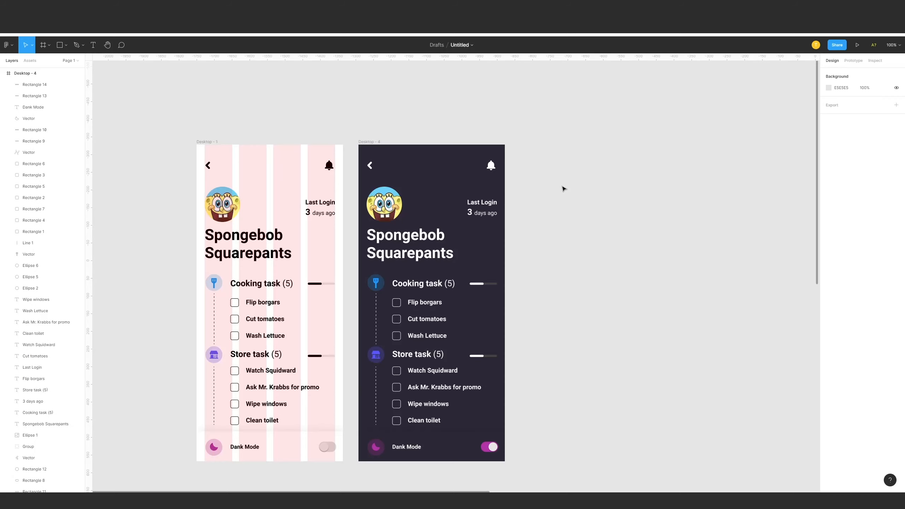
{"action": "left_click_drag", "start_coordinate": [515, 231], "coordinate": [573, 224]}
{"action": "left_click_drag", "start_coordinate": [540, 152], "coordinate": [503, 149]}
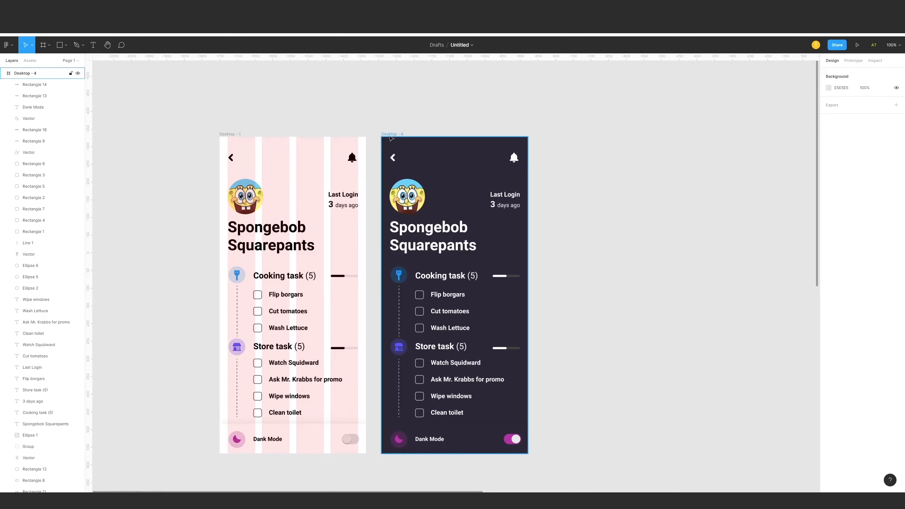
{"action": "left_click_drag", "start_coordinate": [391, 139], "coordinate": [575, 139]}
{"action": "left_click_drag", "start_coordinate": [748, 338], "coordinate": [631, 280]}
{"action": "left_click", "coordinate": [607, 281]}
Step: Change the number in the duplicated dark frame's Cooking task heading to 3
{"action": "key", "text": "ctrl+plus"}
{"action": "key", "text": "l"}
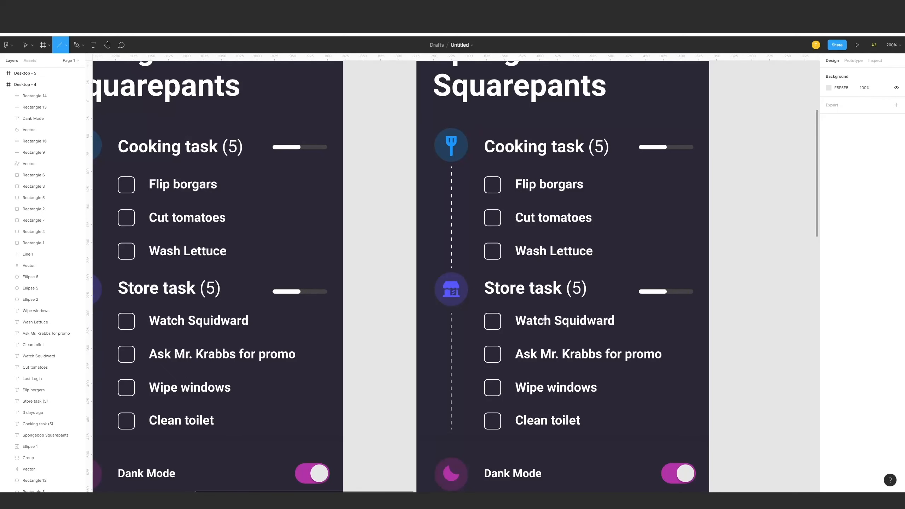
{"action": "key", "text": "v"}
{"action": "left_click_drag", "start_coordinate": [567, 214], "coordinate": [587, 254]}
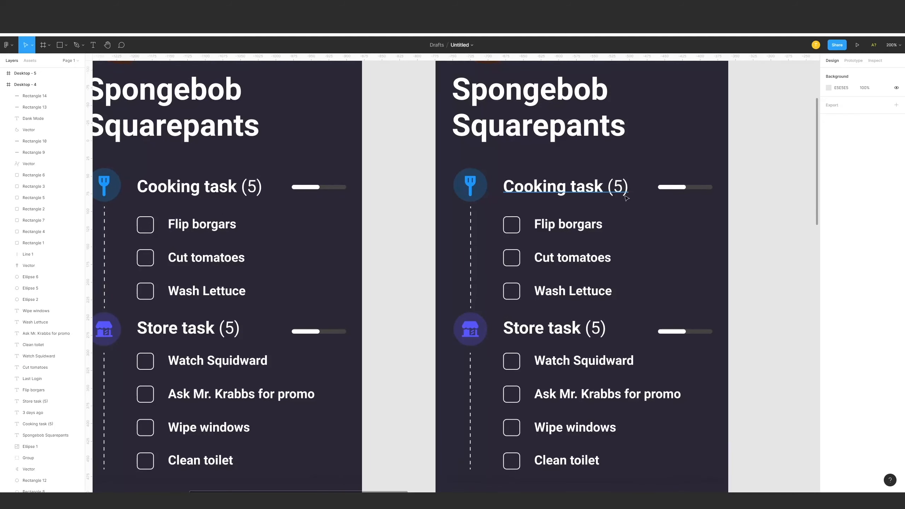
{"action": "double_click", "coordinate": [622, 189]}
{"action": "left_click", "coordinate": [621, 187]}
{"action": "key", "text": "BackSpace"}
{"action": "type", "text": "3"}
{"action": "key", "text": "Escape"}
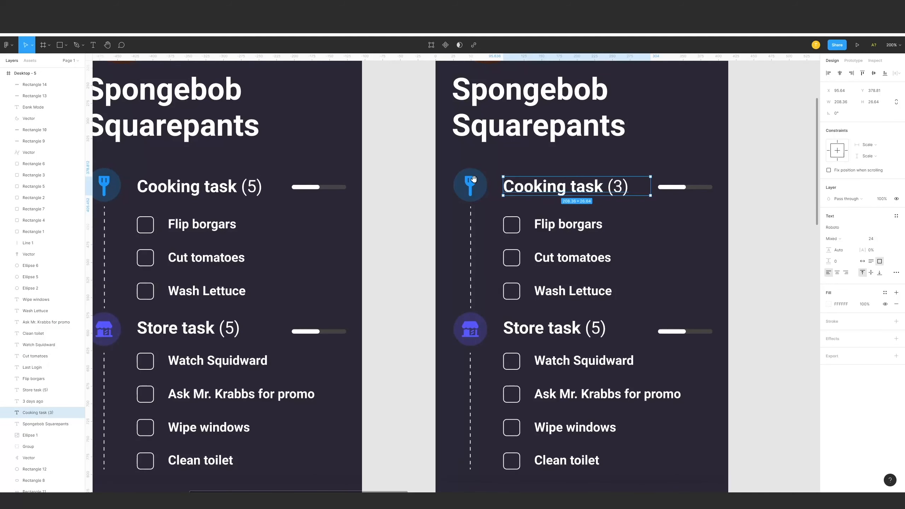
Step: Change the number in the original dark frame's Cooking task heading to 3
{"action": "scroll", "coordinate": [474, 179], "scroll_direction": "left", "scroll_amount": 5}
{"action": "left_click", "coordinate": [502, 201]}
{"action": "double_click", "coordinate": [502, 202]}
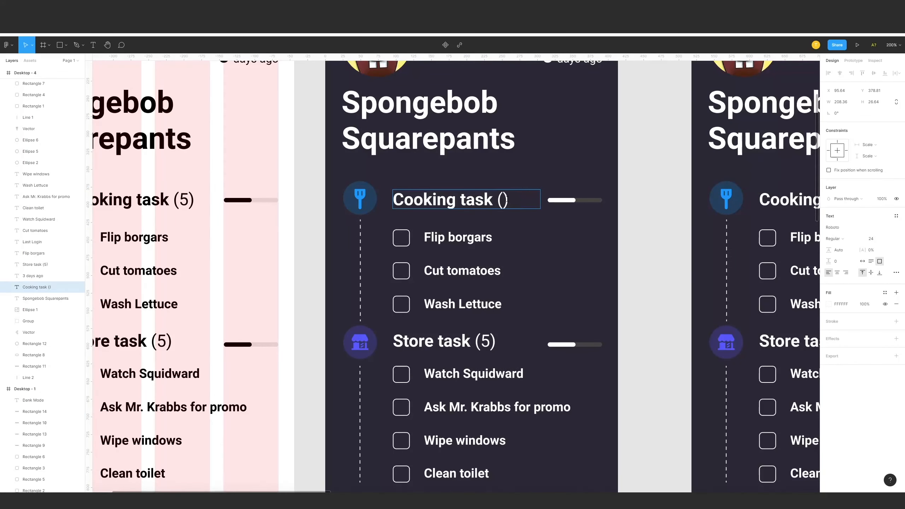
{"action": "type", "text": "3"}
{"action": "key", "text": "Escape"}
Step: Change the number in the original dark frame's Store task heading to 4
{"action": "scroll", "coordinate": [506, 200], "scroll_direction": "down", "scroll_amount": 3}
{"action": "scroll", "coordinate": [506, 200], "scroll_direction": "left", "scroll_amount": 2}
{"action": "left_click", "coordinate": [519, 293]}
{"action": "double_click", "coordinate": [519, 293]}
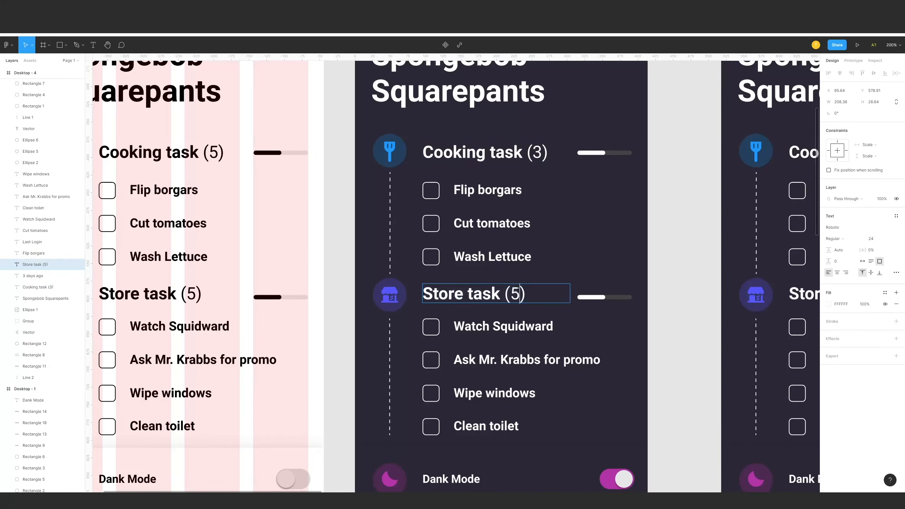
{"action": "type", "text": "4"}
{"action": "key", "text": "Escape"}
Step: Replace the light frame's Cooking task and Store task headings with copies of the original dark frame's headings
{"action": "scroll", "coordinate": [517, 292], "scroll_direction": "up", "scroll_amount": 1}
{"action": "scroll", "coordinate": [517, 292], "scroll_direction": "left", "scroll_amount": 2}
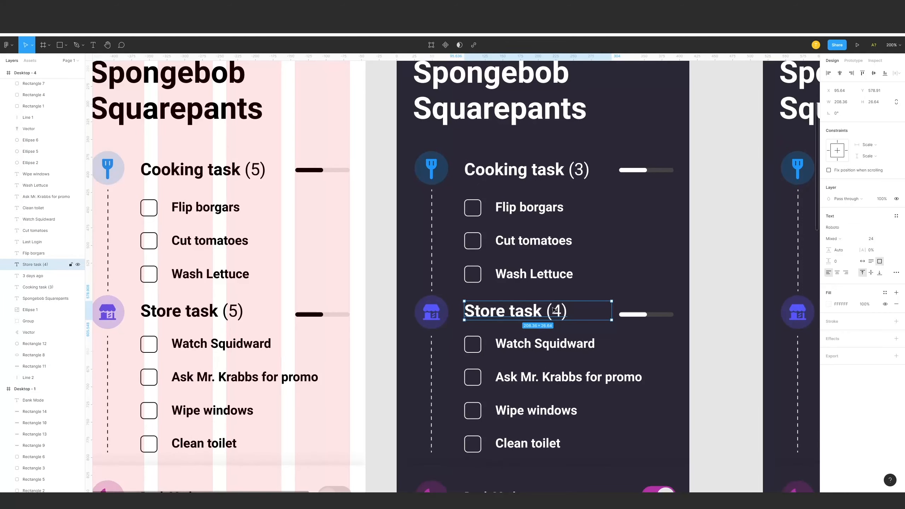
{"action": "left_click", "coordinate": [534, 163], "text": "shift"}
{"action": "left_click", "coordinate": [257, 170]}
{"action": "left_click", "coordinate": [193, 317], "text": "shift"}
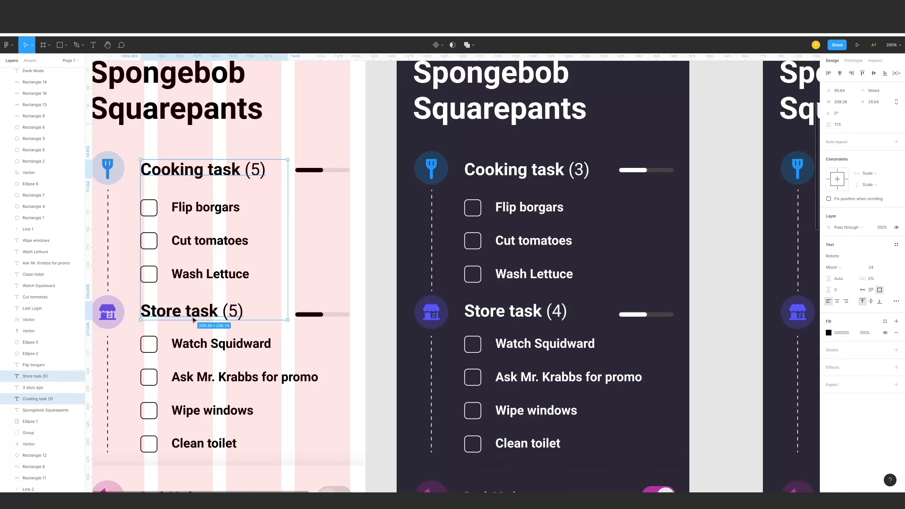
{"action": "key", "text": "Delete"}
{"action": "left_click", "coordinate": [118, 176]}
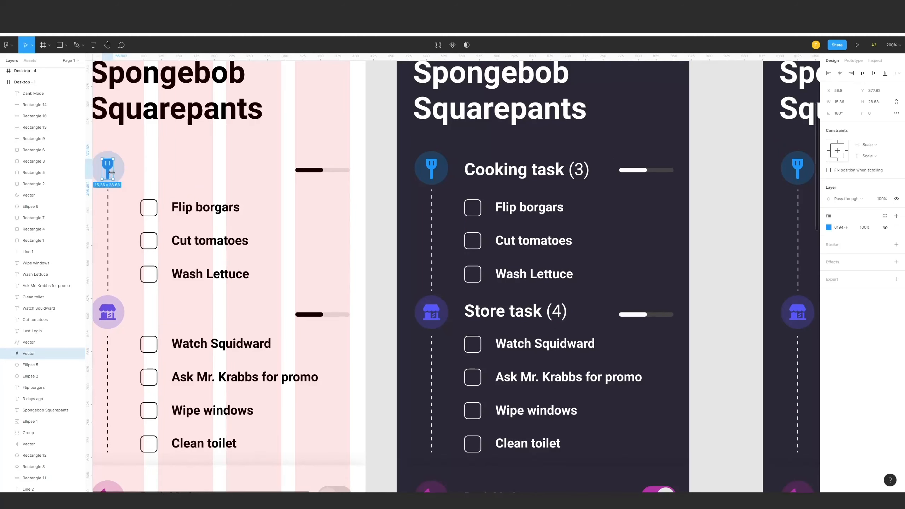
{"action": "key", "text": "ctrl+v"}
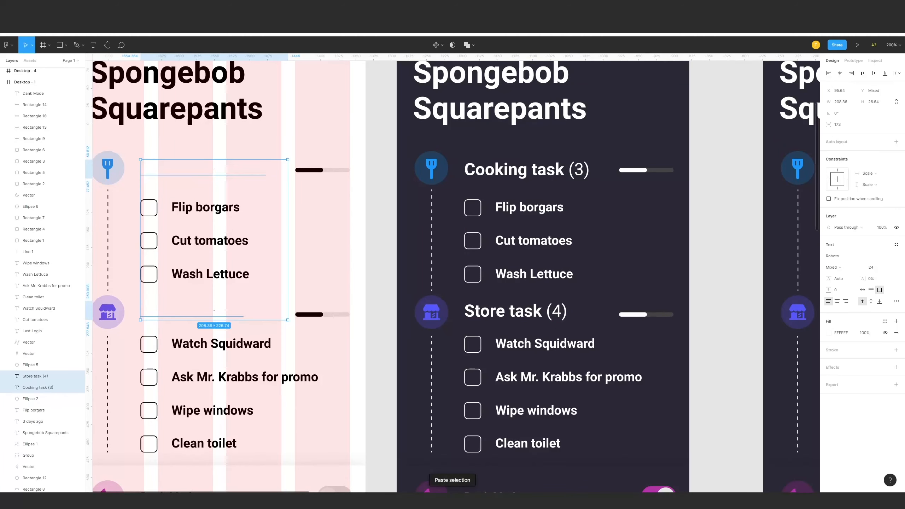
Step: Set the fill of the two headings pasted into the light frame to black, 000000
{"action": "left_click", "coordinate": [828, 333]}
{"action": "left_click_drag", "start_coordinate": [800, 361], "coordinate": [651, 402]}
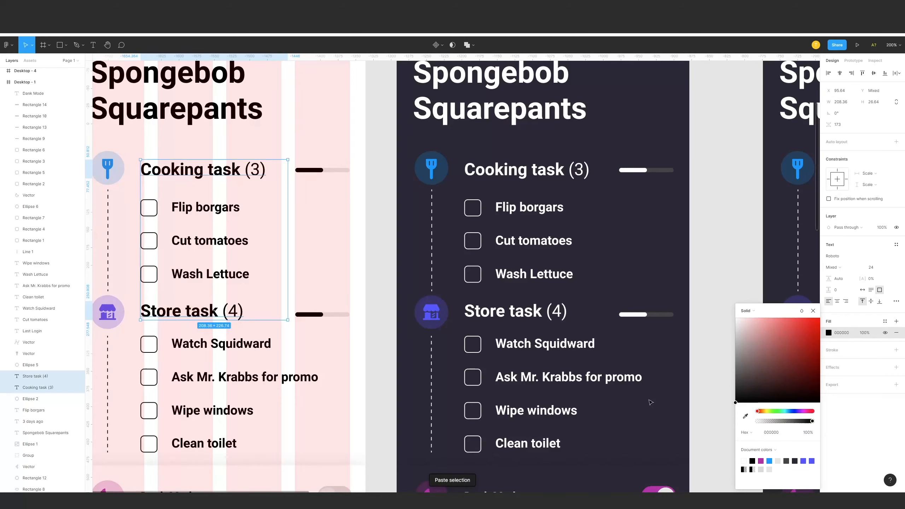
{"action": "left_click", "coordinate": [720, 219]}
{"action": "left_click", "coordinate": [720, 218]}
Step: Copy the original dark frame's Cooking task and Store task headings and delete both headings from the duplicated dark frame
{"action": "left_click_drag", "start_coordinate": [720, 218], "coordinate": [242, 242]}
{"action": "left_click_drag", "start_coordinate": [382, 218], "coordinate": [624, 211]}
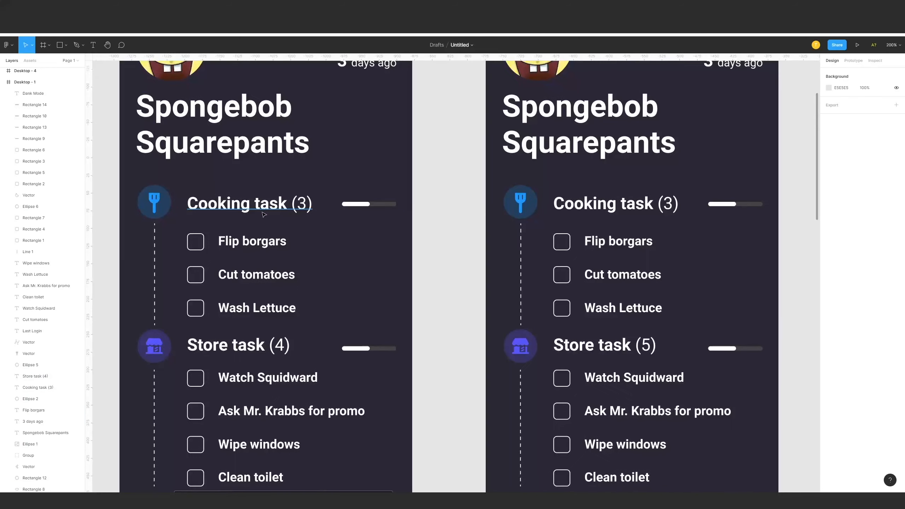
{"action": "left_click", "coordinate": [264, 211]}
{"action": "left_click", "coordinate": [271, 344], "text": "shift"}
{"action": "left_click", "coordinate": [628, 204]}
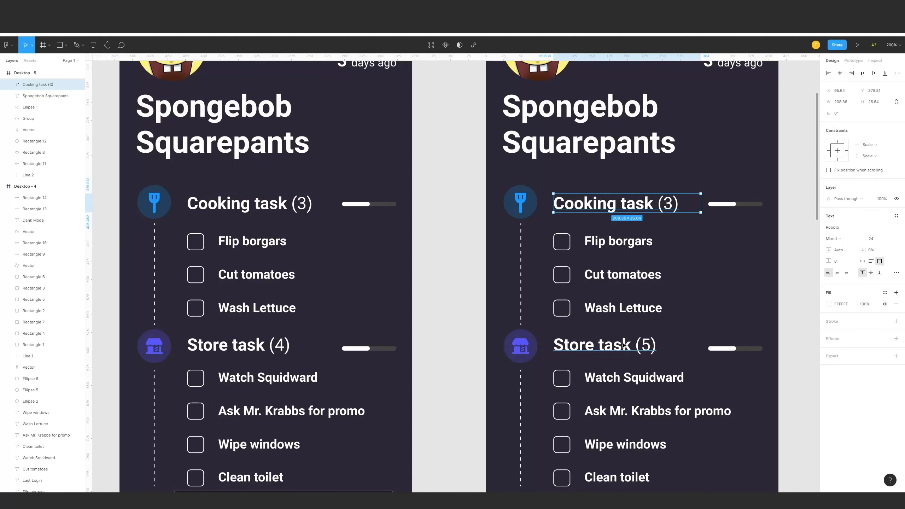
{"action": "left_click", "coordinate": [627, 345], "text": "shift"}
{"action": "key", "text": "Delete"}
Step: Paste the copied Cooking task (3) and Store task (4) headings into the duplicated dark frame
{"action": "key", "text": "ctrl+v"}
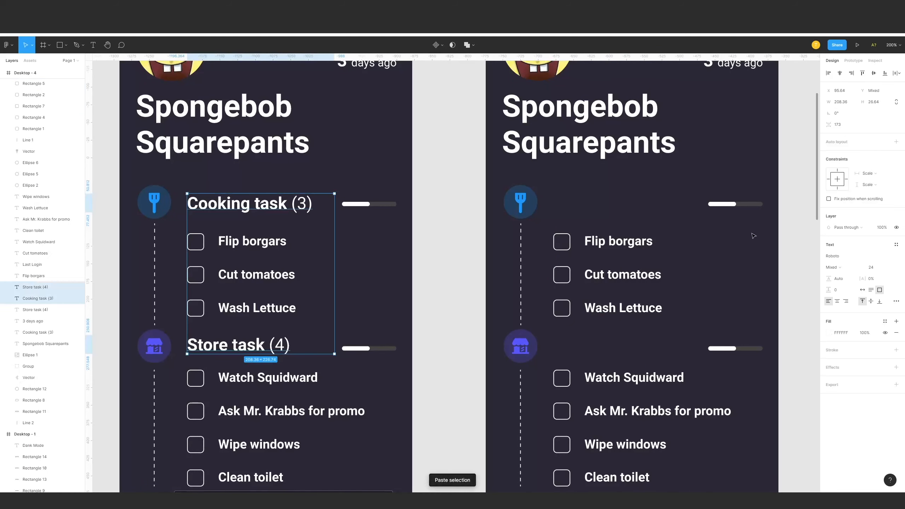
{"action": "left_click", "coordinate": [610, 195]}
{"action": "left_click_drag", "start_coordinate": [609, 195], "coordinate": [617, 305]}
{"action": "left_click_drag", "start_coordinate": [507, 113], "coordinate": [513, 169]}
{"action": "left_click", "coordinate": [513, 88]}
{"action": "left_click_drag", "start_coordinate": [518, 261], "coordinate": [537, 144]}
{"action": "key", "text": "ctrl+v"}
{"action": "left_click", "coordinate": [509, 237]}
Step: Shorten the filled parts of the light frame's two progress bars to about 7 px wide, keeping their left ends in place
{"action": "left_click_drag", "start_coordinate": [455, 272], "coordinate": [623, 268]}
{"action": "left_click", "coordinate": [557, 251]}
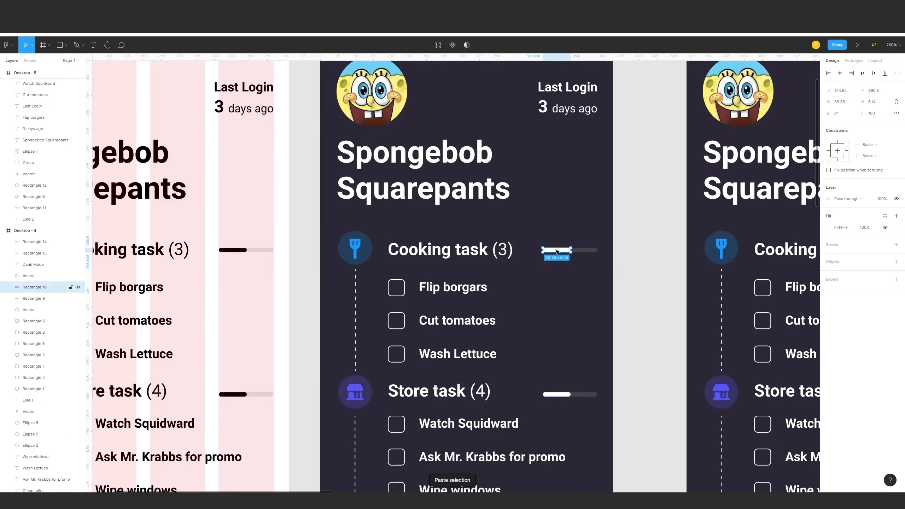
{"action": "left_click", "coordinate": [234, 250], "text": "shift"}
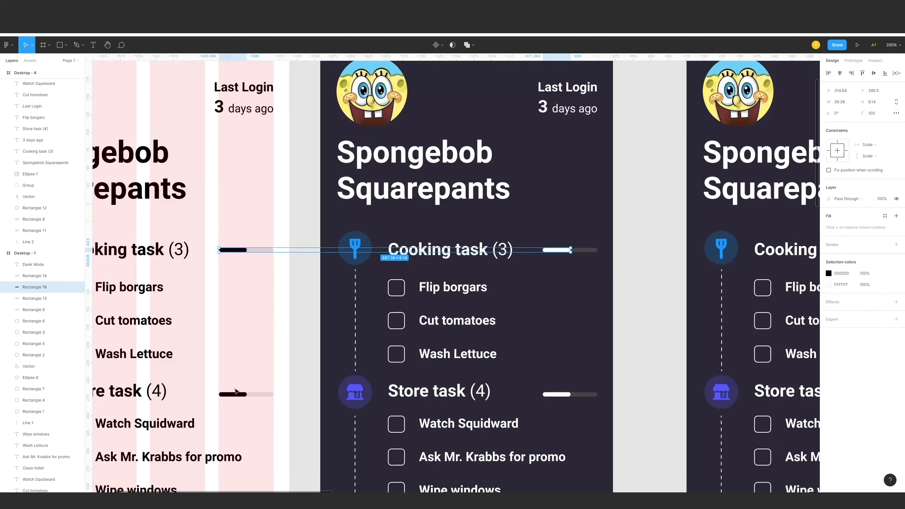
{"action": "left_click", "coordinate": [250, 376]}
{"action": "left_click_drag", "start_coordinate": [250, 376], "coordinate": [369, 359]}
{"action": "left_click", "coordinate": [361, 234]}
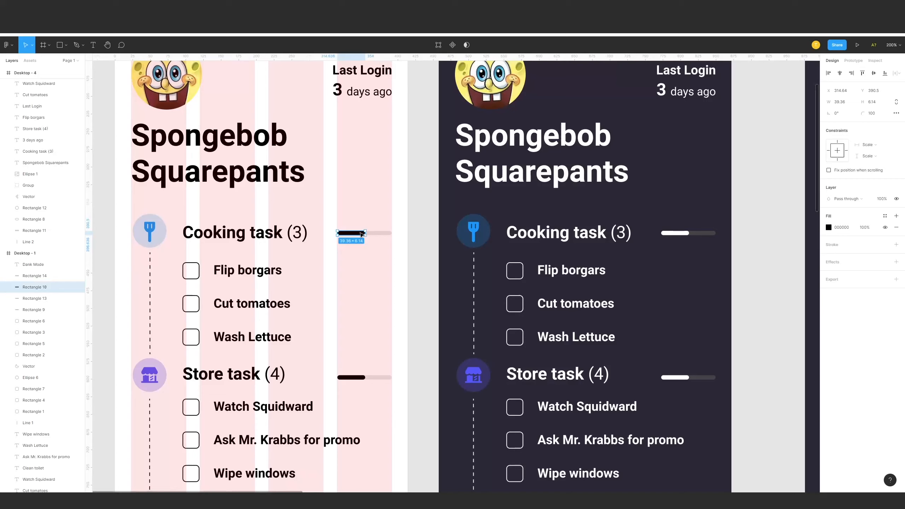
{"action": "left_click", "coordinate": [351, 376], "text": "shift"}
{"action": "left_click_drag", "start_coordinate": [365, 302], "coordinate": [343, 300]}
{"action": "left_click", "coordinate": [350, 303]}
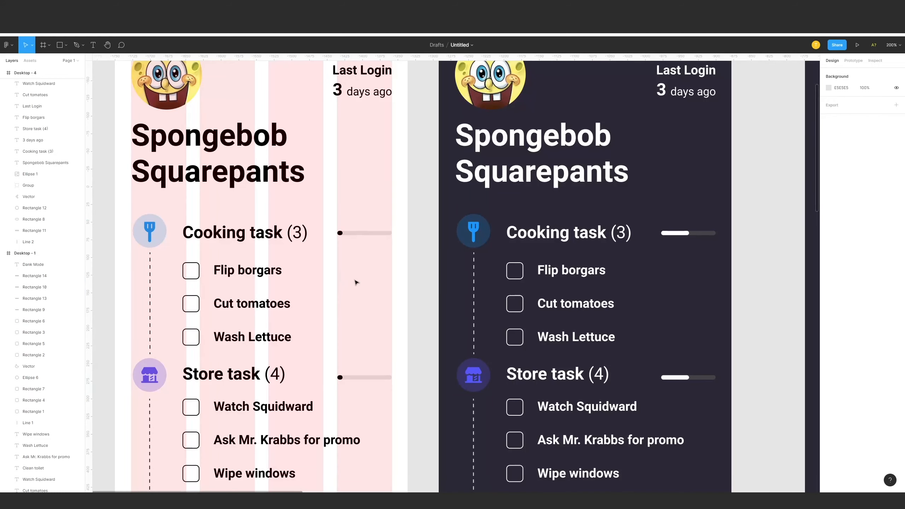
Step: Make the filled parts of the light frame's two progress bars fully transparent by lowering their layer opacity
{"action": "left_click", "coordinate": [341, 233]}
{"action": "left_click", "coordinate": [341, 377], "text": "shift"}
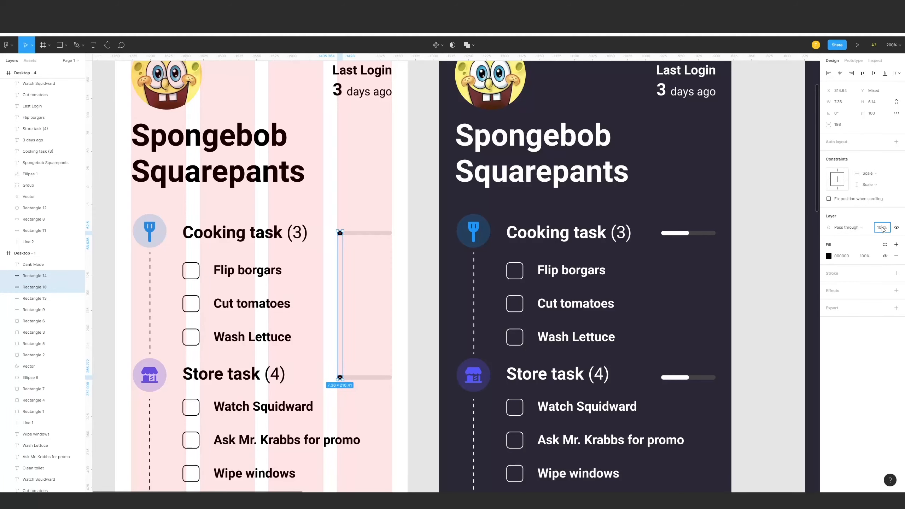
{"action": "key", "text": "Return"}
Step: Shorten the filled parts of the original dark frame's two progress bars to about 6 px wide
{"action": "left_click", "coordinate": [682, 234]}
{"action": "left_click", "coordinate": [684, 378], "text": "shift"}
{"action": "left_click_drag", "start_coordinate": [689, 307], "coordinate": [666, 307]}
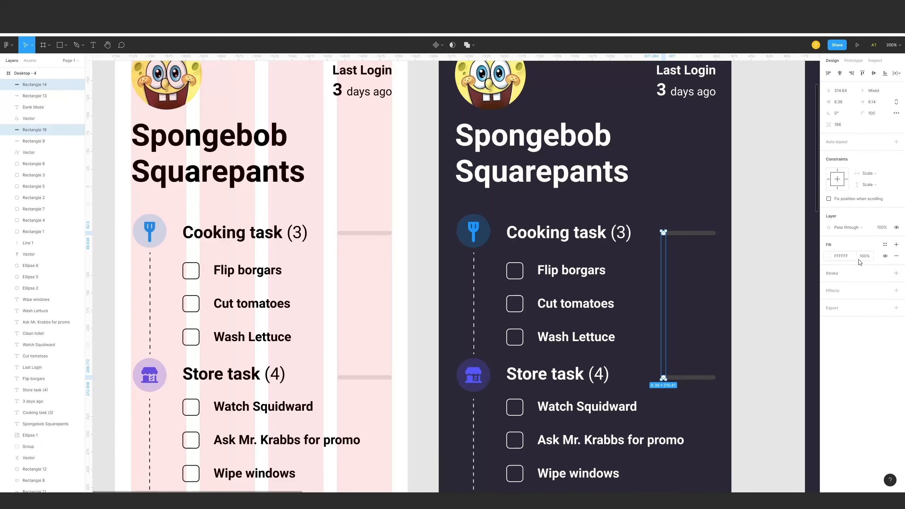
Step: Make the filled parts of the original dark frame's two progress bars fully transparent by setting their layer opacity to 0%
{"action": "left_click", "coordinate": [877, 228]}
{"action": "left_click", "coordinate": [767, 286]}
{"action": "left_click_drag", "start_coordinate": [762, 288], "coordinate": [526, 288]}
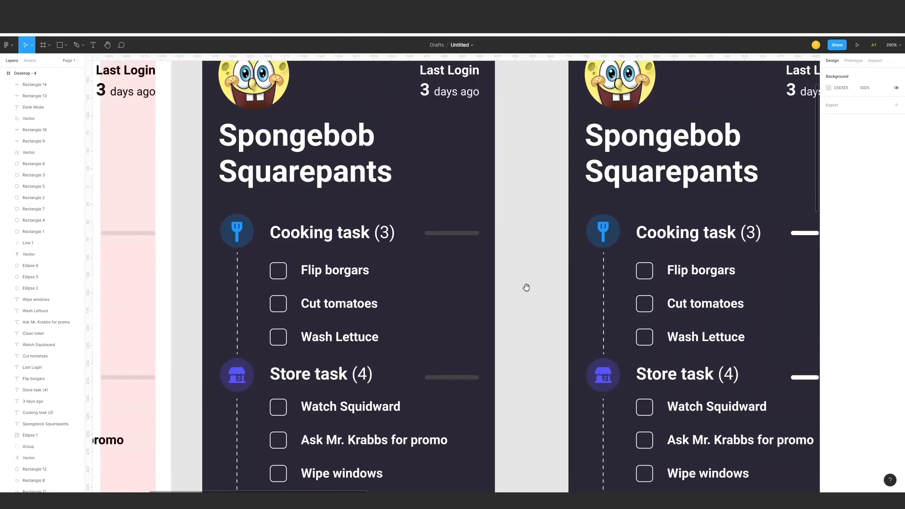
Step: Replace the duplicated dark frame's two progress bars with copies of the emptied bars from the original dark frame
{"action": "left_click_drag", "start_coordinate": [522, 388], "coordinate": [421, 231]}
{"action": "scroll", "coordinate": [574, 232], "scroll_direction": "right", "scroll_amount": 5}
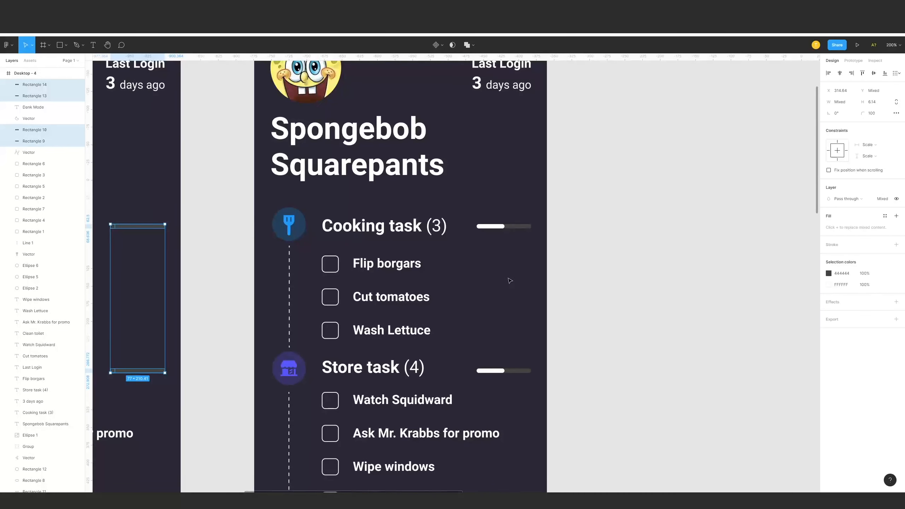
{"action": "left_click_drag", "start_coordinate": [616, 387], "coordinate": [460, 208]}
{"action": "key", "text": "Delete"}
{"action": "left_click", "coordinate": [436, 225]}
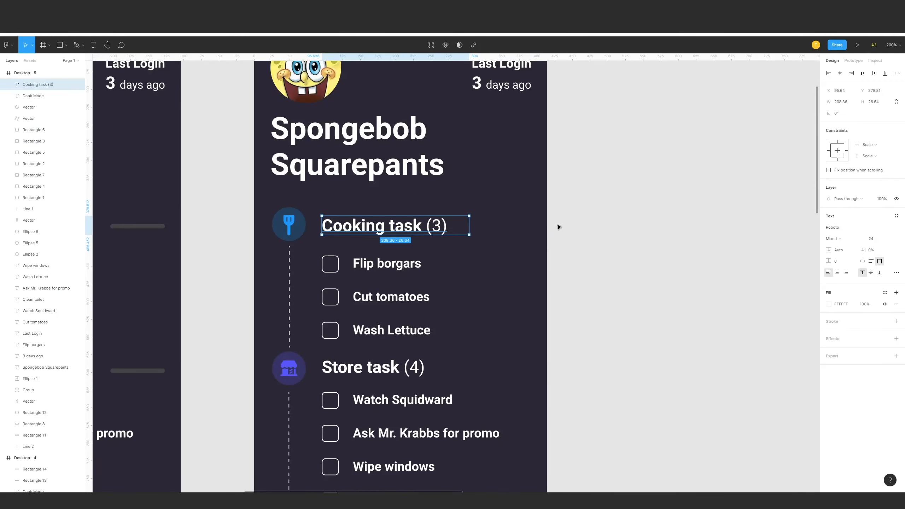
{"action": "key", "text": "ctrl+v"}
{"action": "left_click", "coordinate": [576, 230]}
{"action": "scroll", "coordinate": [588, 243], "scroll_direction": "left", "scroll_amount": 2}
{"action": "scroll", "coordinate": [594, 250], "scroll_direction": "left", "scroll_amount": 3}
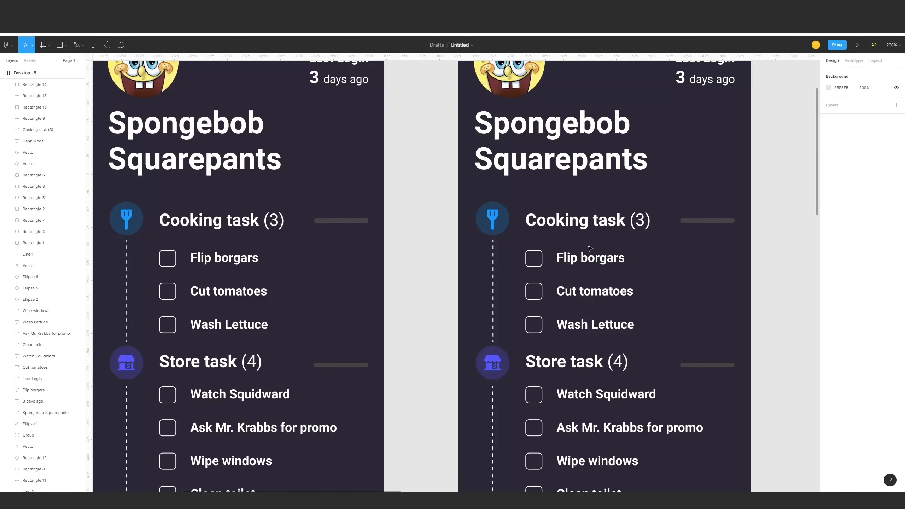
Step: Draw a white horizontal line and place it as a strikethrough across Wash Lettuce in the duplicated dark frame, about 115.5 px long
{"action": "key", "text": "l"}
{"action": "left_click_drag", "start_coordinate": [553, 258], "coordinate": [633, 259]}
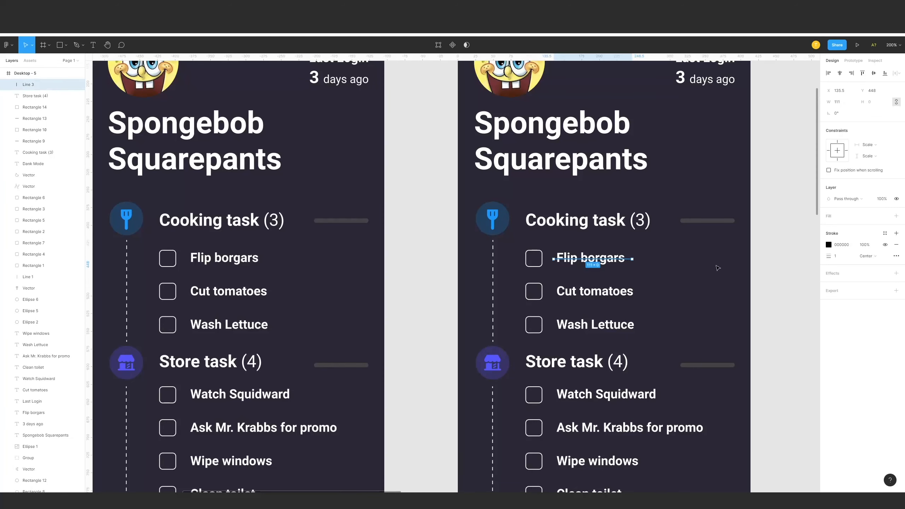
{"action": "left_click", "coordinate": [827, 246]}
{"action": "left_click_drag", "start_coordinate": [796, 266], "coordinate": [654, 231]}
{"action": "left_click", "coordinate": [805, 175]}
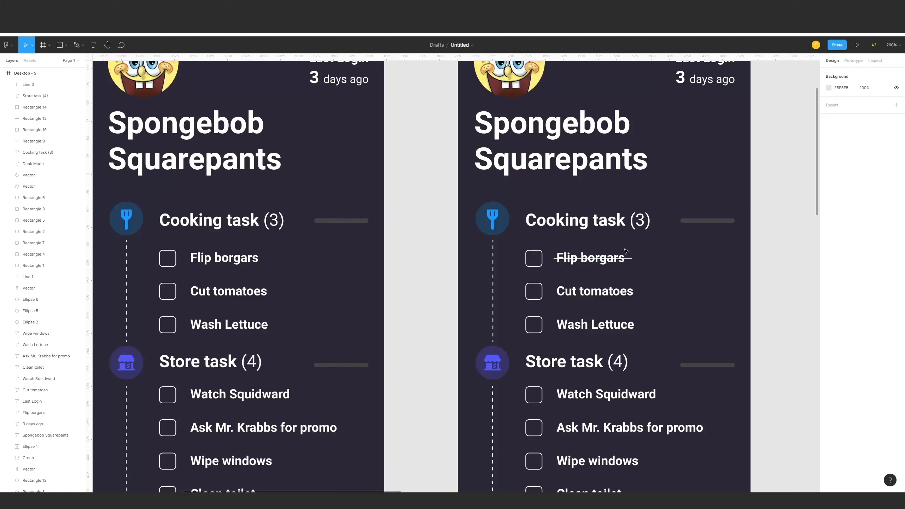
{"action": "left_click_drag", "start_coordinate": [613, 258], "coordinate": [614, 329]}
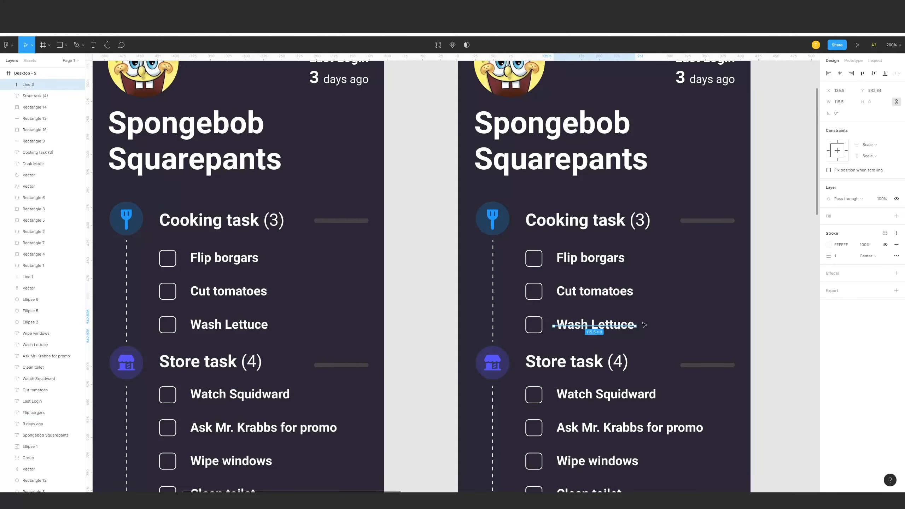
{"action": "left_click", "coordinate": [748, 308]}
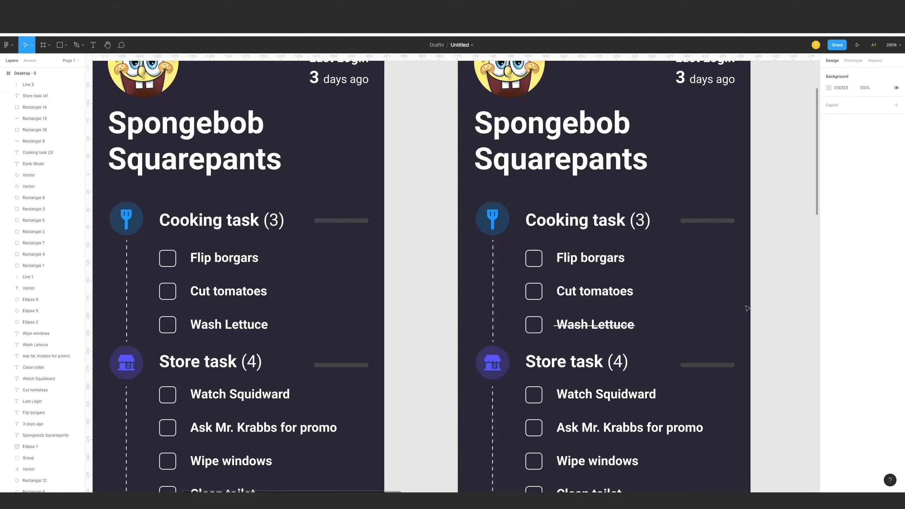
Step: Draw an open three-point checkmark about 21 by 13.5 px with the Pen tool, beside the struck-through Wash Lettuce
{"action": "scroll", "coordinate": [747, 308], "scroll_direction": "right", "scroll_amount": 3}
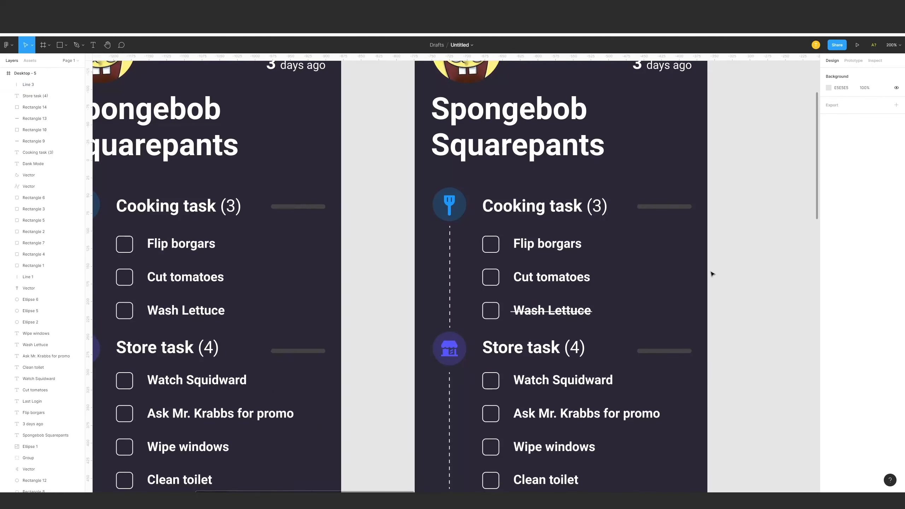
{"action": "key", "text": "p"}
{"action": "left_click", "coordinate": [640, 308]}
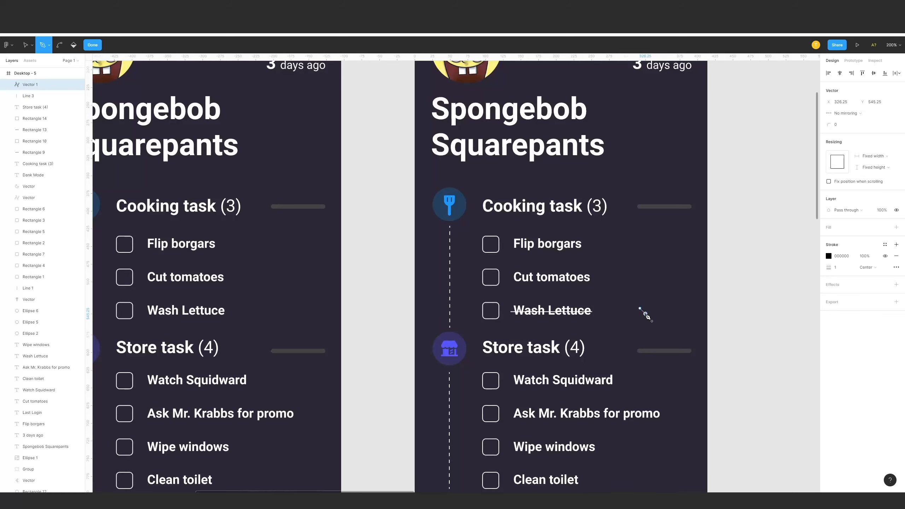
{"action": "left_click", "coordinate": [646, 314]}
{"action": "left_click", "coordinate": [654, 304]}
{"action": "key", "text": "Escape"}
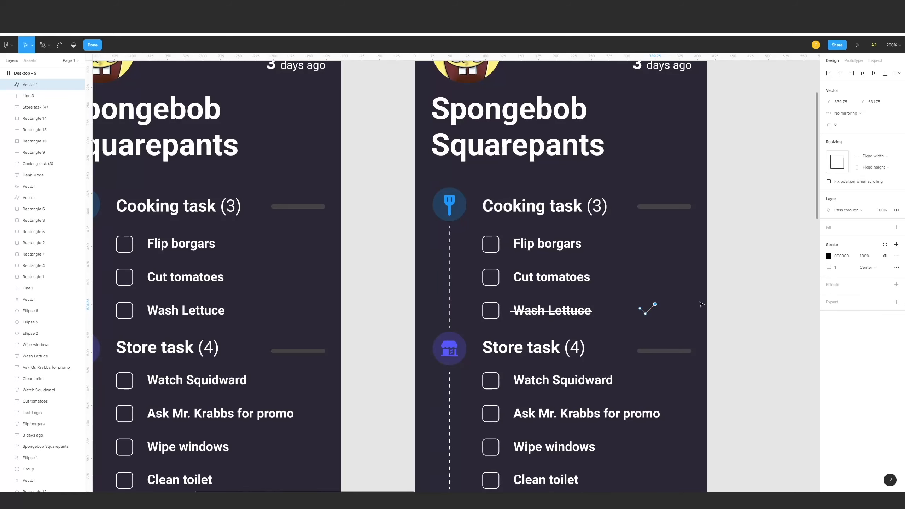
Step: Set the checkmark's stroke colour to white (FFFFFF) and its thickness to 3
{"action": "left_click", "coordinate": [829, 256]}
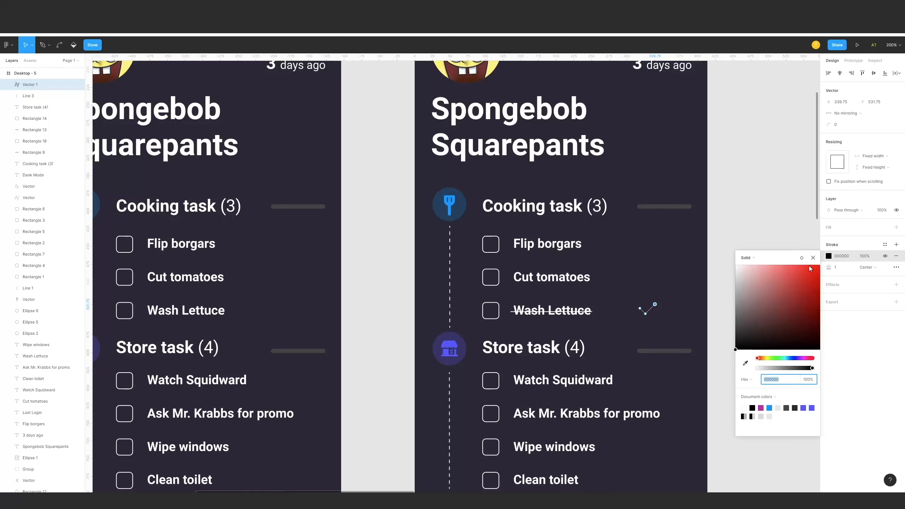
{"action": "left_click_drag", "start_coordinate": [806, 268], "coordinate": [710, 253]}
{"action": "left_click", "coordinate": [836, 269]}
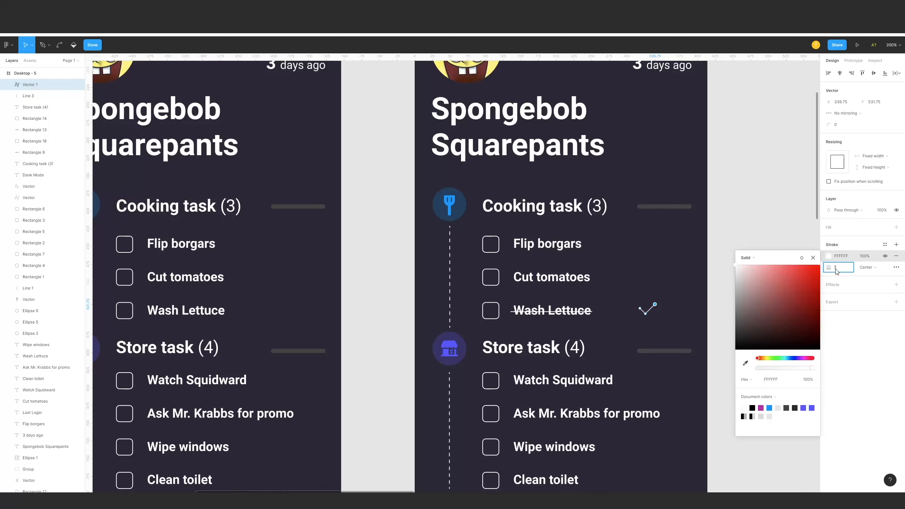
{"action": "type", "text": "3"}
{"action": "key", "text": "Return"}
{"action": "key", "text": "Escape"}
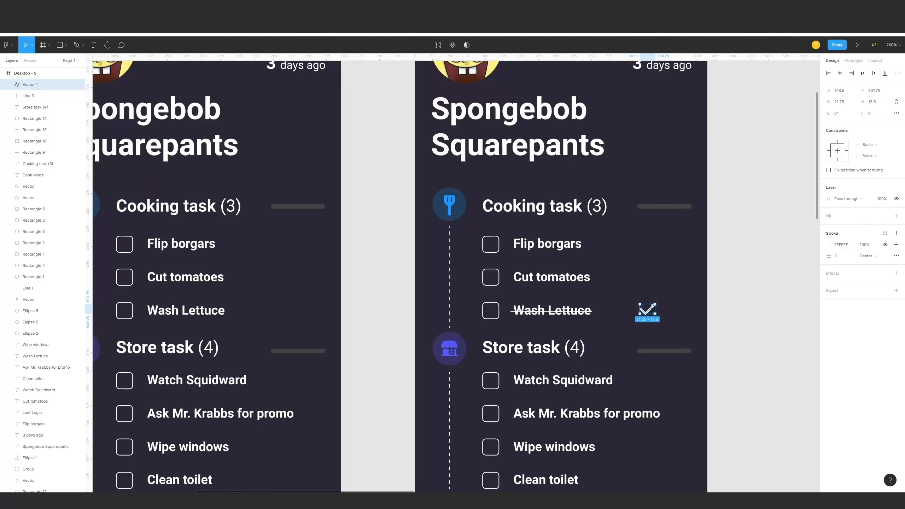
Step: Narrow the checkmark to about 14 px wide by shifting its end points inward
{"action": "double_click", "coordinate": [653, 307]}
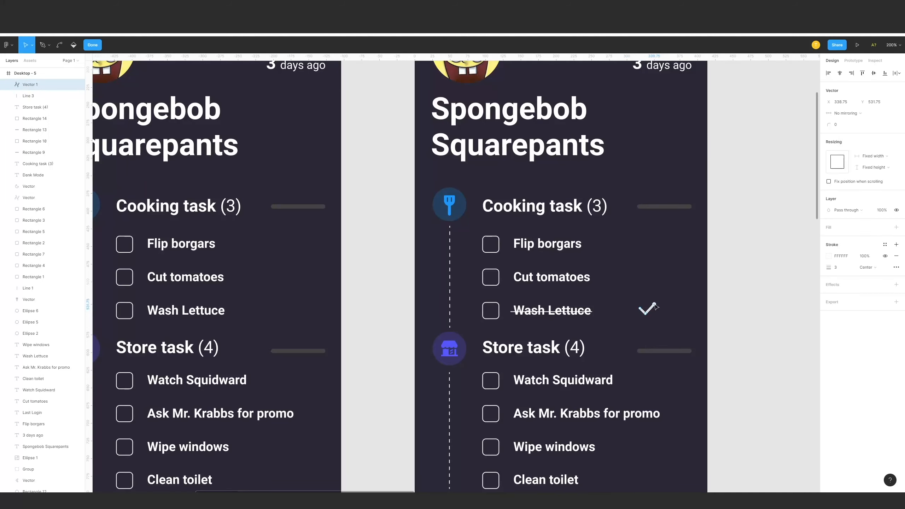
{"action": "left_click", "coordinate": [640, 308]}
{"action": "left_click", "coordinate": [896, 267]}
{"action": "left_click", "coordinate": [668, 310]}
{"action": "key", "text": "Escape"}
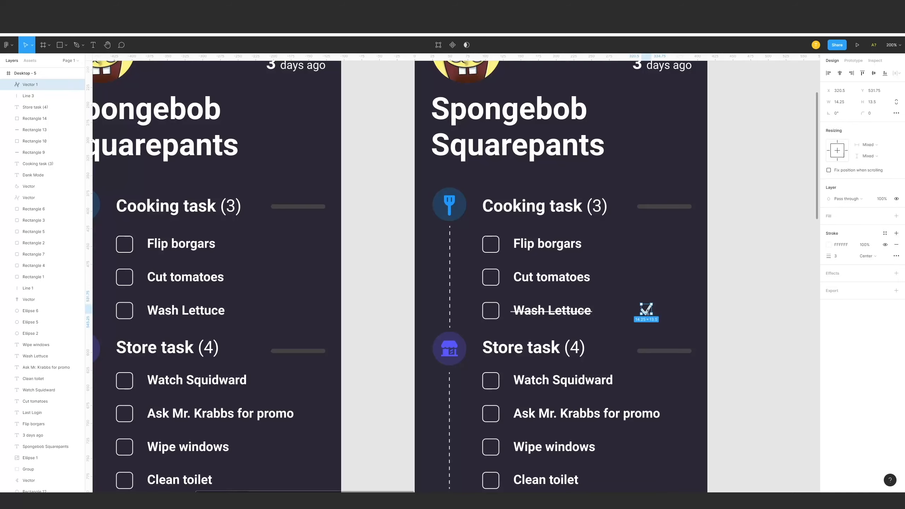
Step: Give the checkmark's stroke round joins and round caps
{"action": "left_click", "coordinate": [896, 256]}
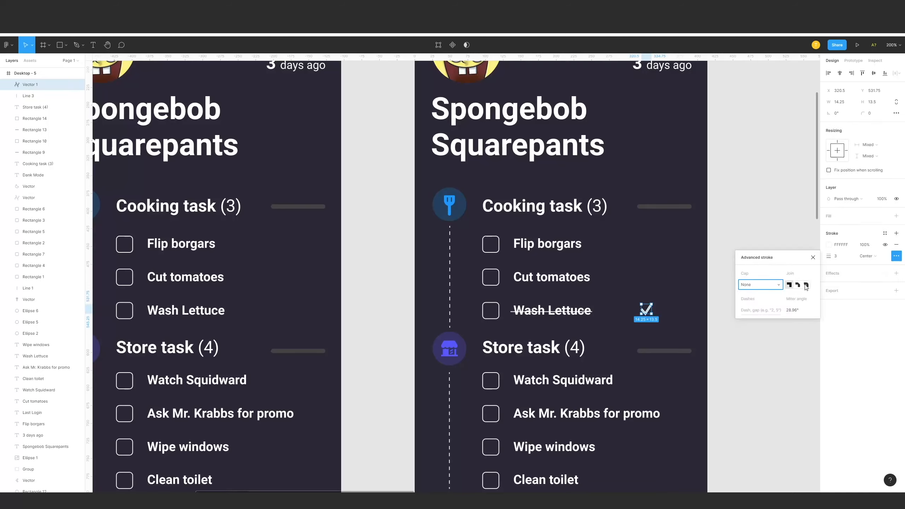
{"action": "left_click", "coordinate": [806, 285]}
{"action": "left_click", "coordinate": [752, 285]}
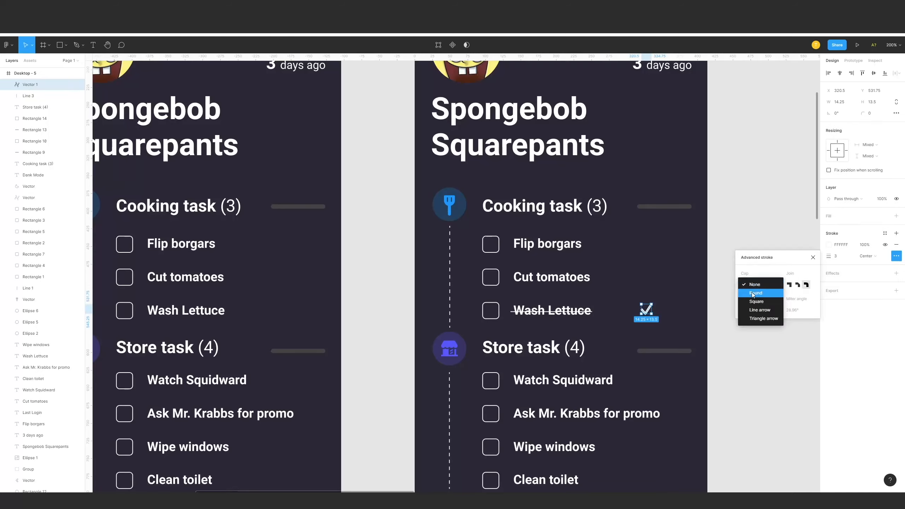
{"action": "left_click", "coordinate": [752, 295]}
{"action": "left_click", "coordinate": [710, 294]}
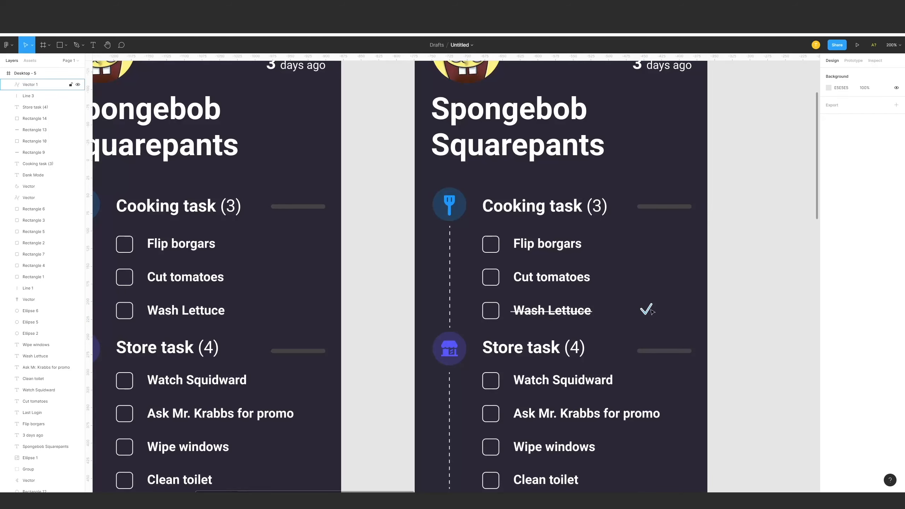
Step: Fit the checkmark into the Wash Lettuce checkbox at about 11 by 11 px and set its stroke thickness to 2
{"action": "left_click_drag", "start_coordinate": [649, 311], "coordinate": [494, 307]}
{"action": "key", "text": "Right"}
{"action": "key", "text": "Right"}
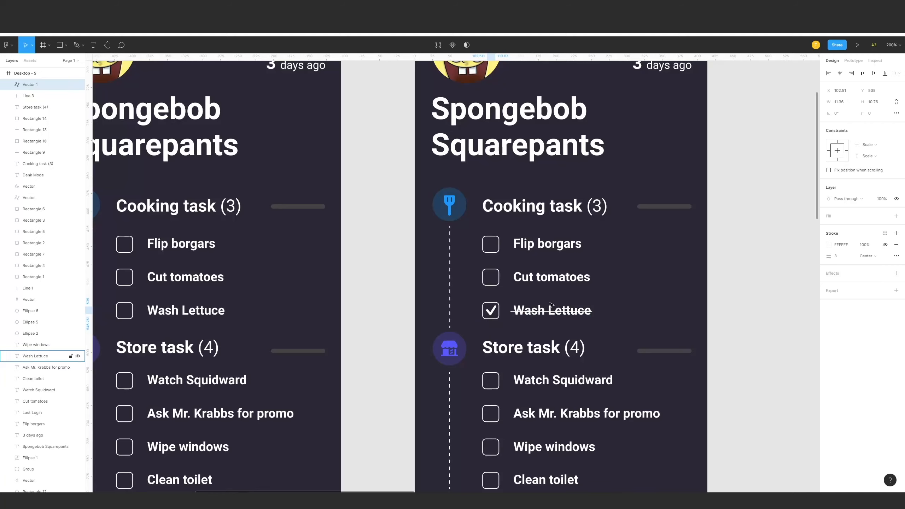
{"action": "key", "text": "Left"}
{"action": "left_click", "coordinate": [841, 256]}
{"action": "type", "text": "2"}
{"action": "key", "text": "Return"}
{"action": "left_click", "coordinate": [643, 293]}
Step: Set the stroke thickness of the strikethrough line over Wash Lettuce to 2
{"action": "scroll", "coordinate": [638, 290], "scroll_direction": "down", "scroll_amount": 1}
{"action": "scroll", "coordinate": [638, 290], "scroll_direction": "left", "scroll_amount": 1}
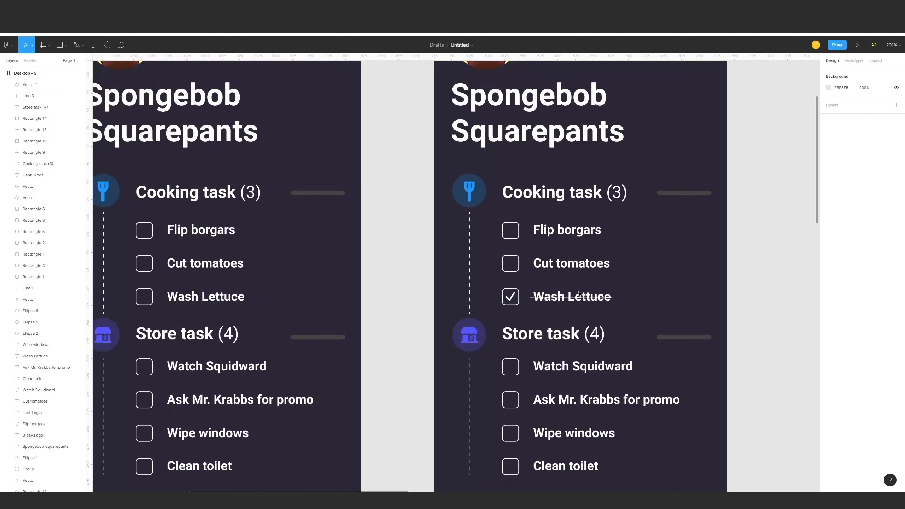
{"action": "left_click", "coordinate": [566, 298]}
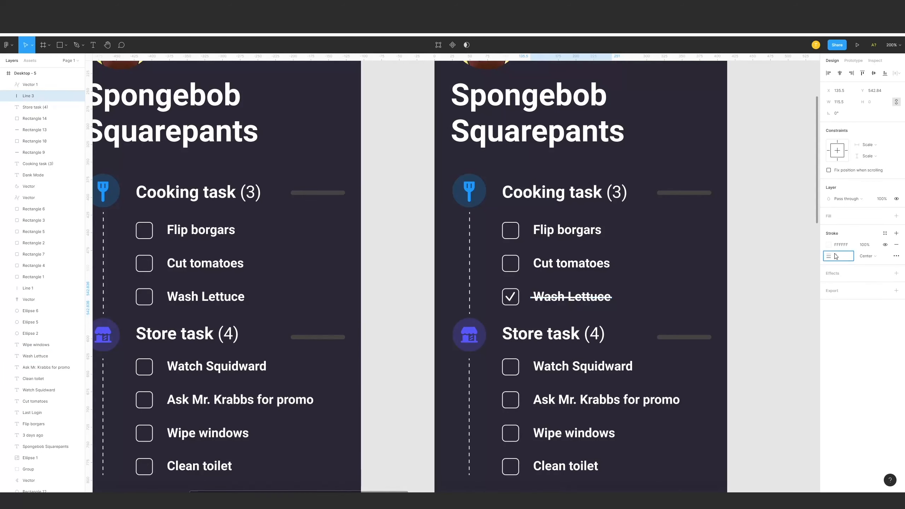
{"action": "left_click", "coordinate": [645, 297]}
{"action": "left_click", "coordinate": [585, 298]}
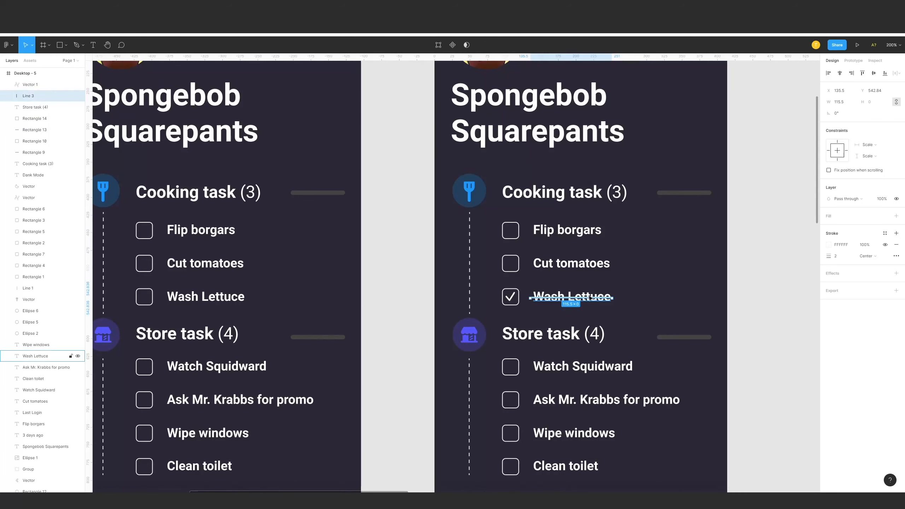
{"action": "left_click", "coordinate": [631, 296]}
{"action": "left_click_drag", "start_coordinate": [632, 296], "coordinate": [675, 298]}
{"action": "key", "text": "minus"}
{"action": "key", "text": "plus"}
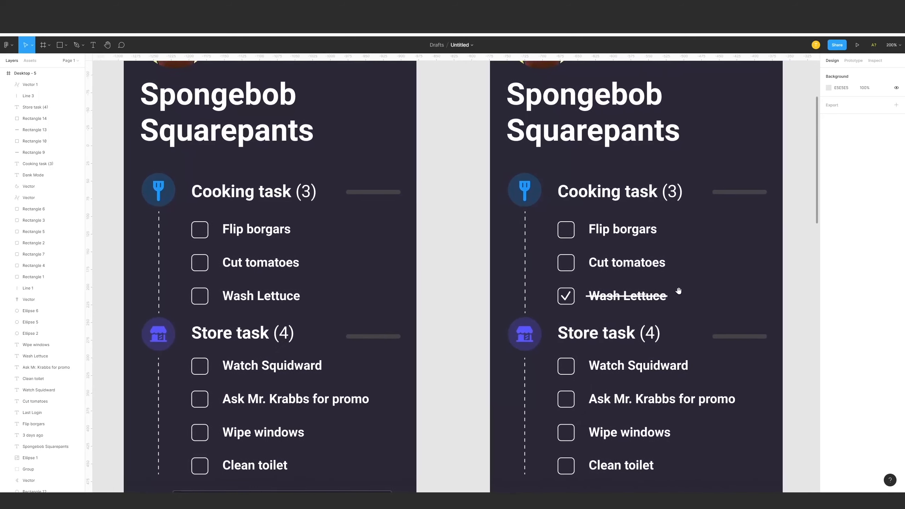
Step: Copy the Wash Lettuce checkmark and strikethrough line together into the original dark frame at the same position
{"action": "left_click", "coordinate": [613, 297]}
{"action": "left_click", "coordinate": [572, 298], "text": "shift"}
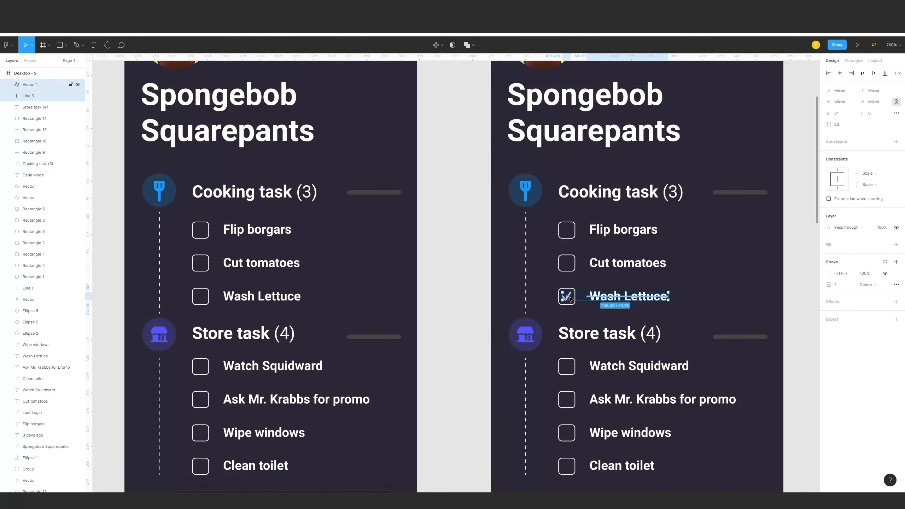
{"action": "scroll", "coordinate": [528, 289], "scroll_direction": "left", "scroll_amount": 10}
{"action": "scroll", "coordinate": [553, 261], "scroll_direction": "up", "scroll_amount": 5}
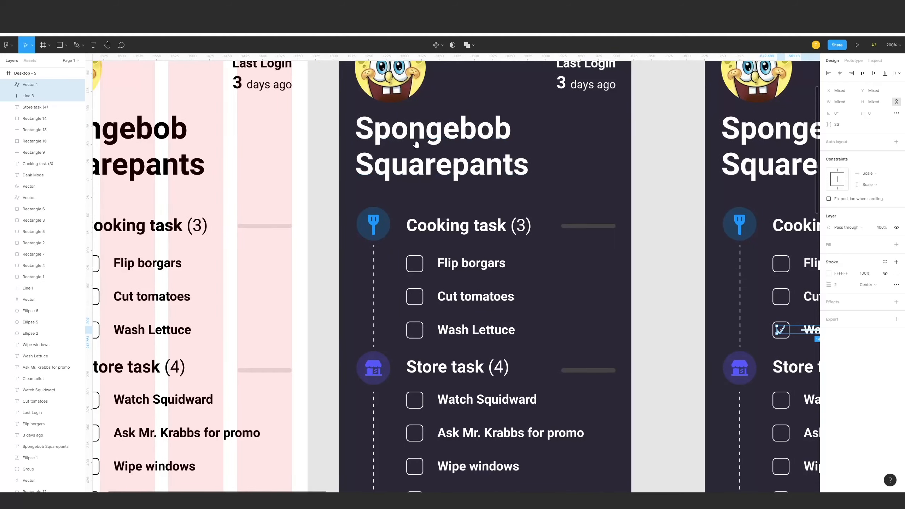
{"action": "left_click", "coordinate": [377, 84]}
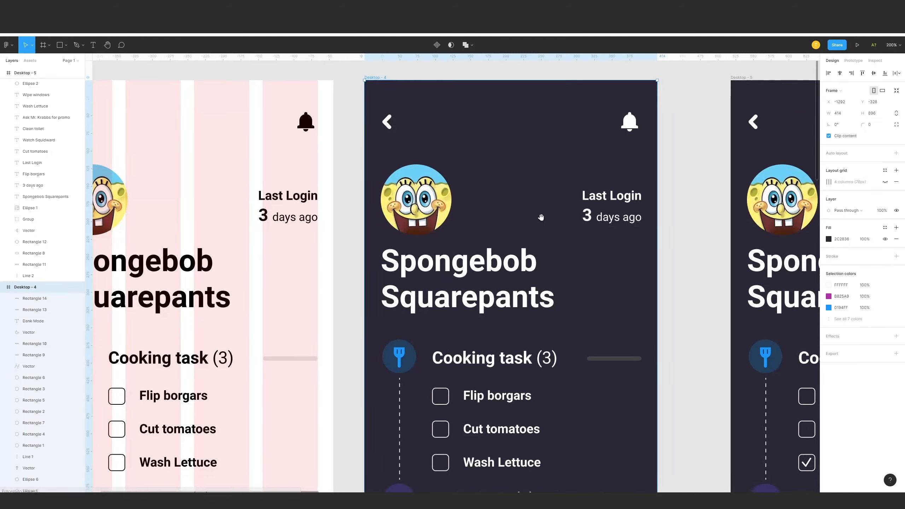
{"action": "key", "text": "ctrl+v"}
{"action": "scroll", "coordinate": [598, 295], "scroll_direction": "down", "scroll_amount": 5}
{"action": "left_click_drag", "start_coordinate": [601, 291], "coordinate": [383, 299]}
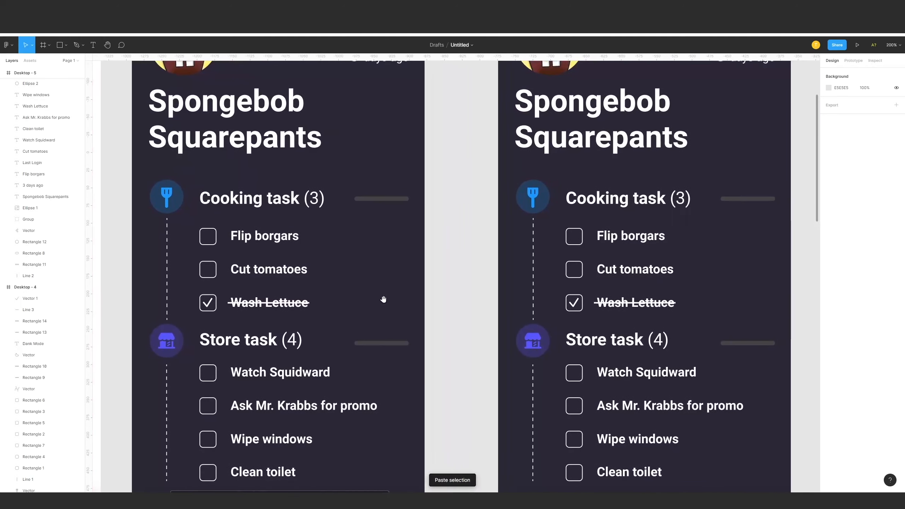
Step: Set the layer opacity of the Cooking task progress bar's filled part in the duplicated dark frame to 100%
{"action": "left_click", "coordinate": [724, 200]}
{"action": "left_click_drag", "start_coordinate": [777, 201], "coordinate": [792, 225]}
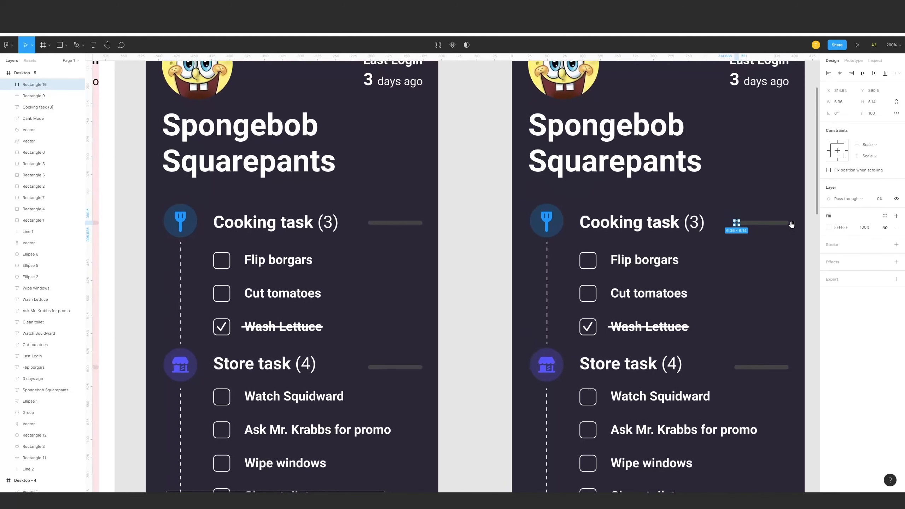
{"action": "left_click", "coordinate": [371, 223]}
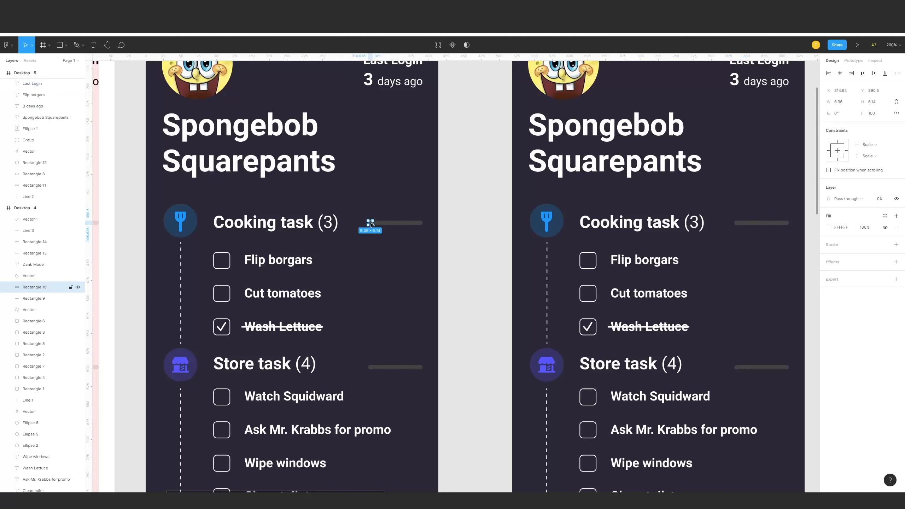
{"action": "left_click", "coordinate": [736, 223]}
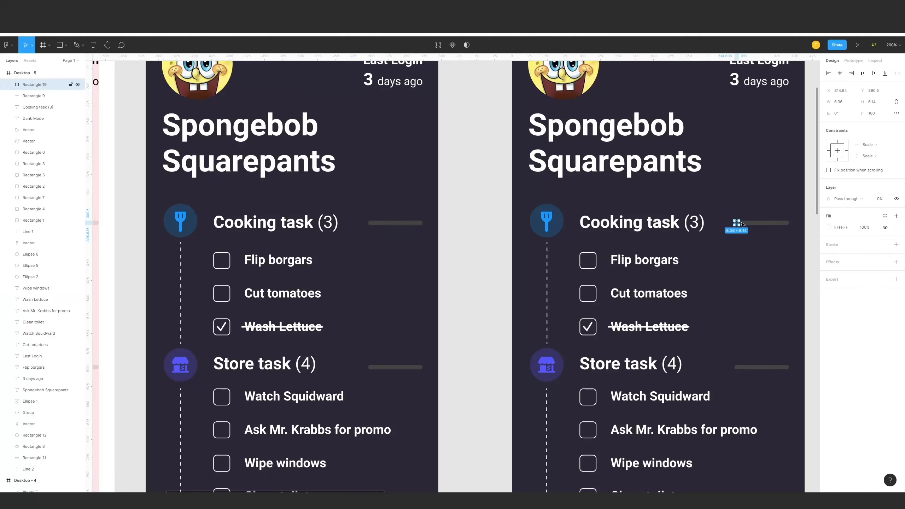
{"action": "left_click", "coordinate": [886, 201]}
{"action": "type", "text": "100"}
{"action": "key", "text": "Return"}
{"action": "left_click", "coordinate": [721, 281]}
Step: Extend the right end of the Cooking task bar's filled part in the duplicated dark frame to roughly a third of the bar
{"action": "left_click", "coordinate": [737, 224]}
{"action": "double_click", "coordinate": [737, 223]}
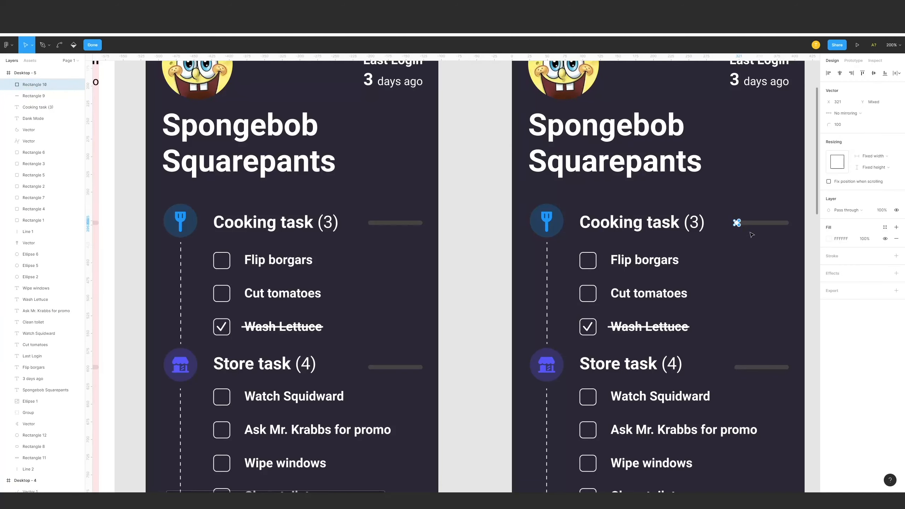
{"action": "key", "text": "shift+Right"}
{"action": "key", "text": "shift+Right"}
{"action": "key", "text": "Escape"}
{"action": "key", "text": "Escape"}
{"action": "left_click_drag", "start_coordinate": [750, 234], "coordinate": [706, 241]}
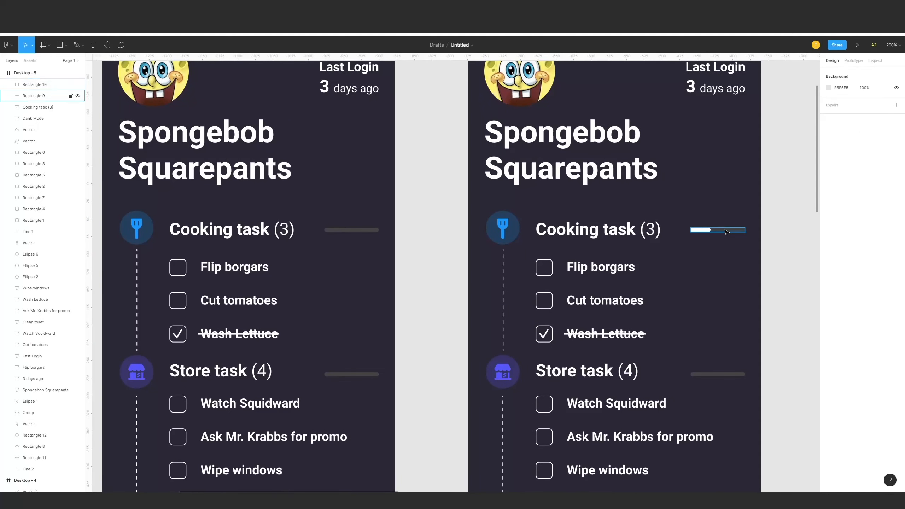
Step: Set the width of the Cooking task progress bar's grey track in the duplicated dark frame to 77/3 px
{"action": "left_click", "coordinate": [727, 232]}
{"action": "left_click", "coordinate": [843, 105]}
{"action": "key", "text": "Down"}
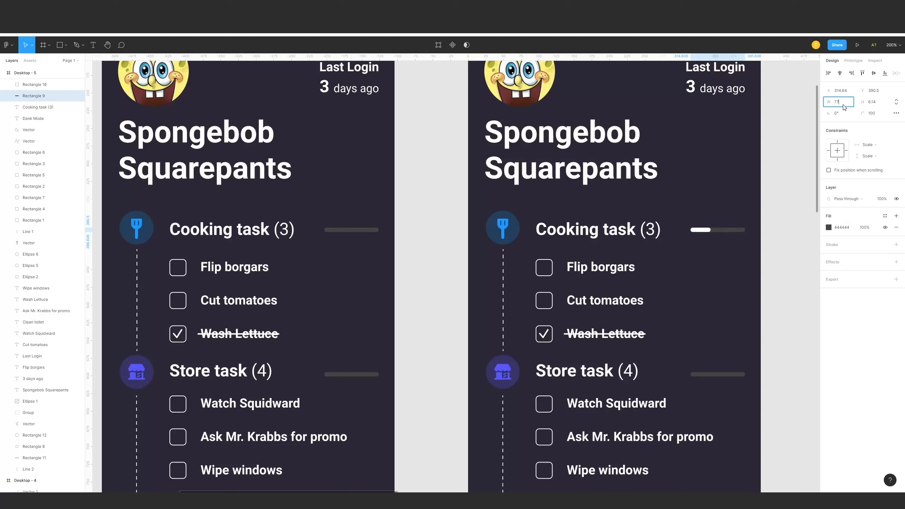
{"action": "type", "text": "/3"}
{"action": "key", "text": "Return"}
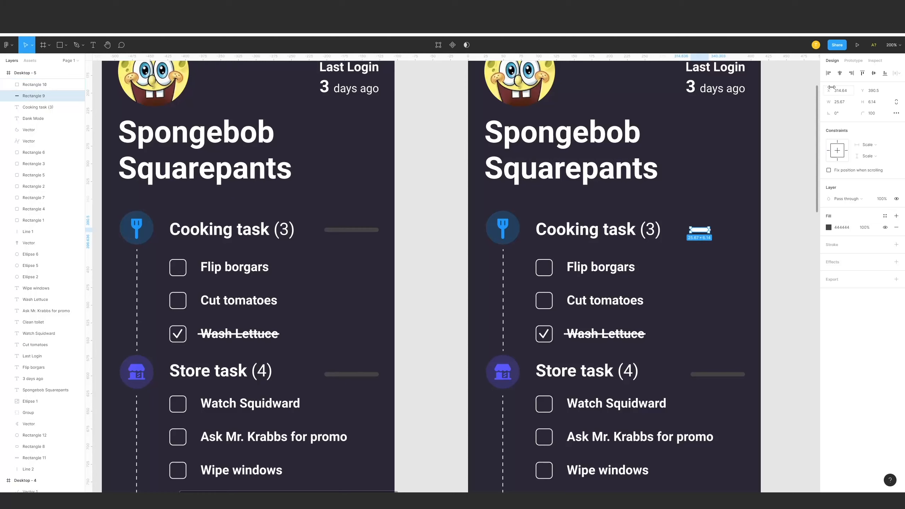
Step: Copy the calculated width of the Cooking task bar's grey track in the duplicated dark frame and undo the track's last resize
{"action": "left_click", "coordinate": [845, 105]}
{"action": "key", "text": "ctrl+c"}
{"action": "left_click", "coordinate": [745, 286]}
{"action": "key", "text": "ctrl+z"}
{"action": "key", "text": "ctrl+z"}
{"action": "left_click", "coordinate": [742, 286]}
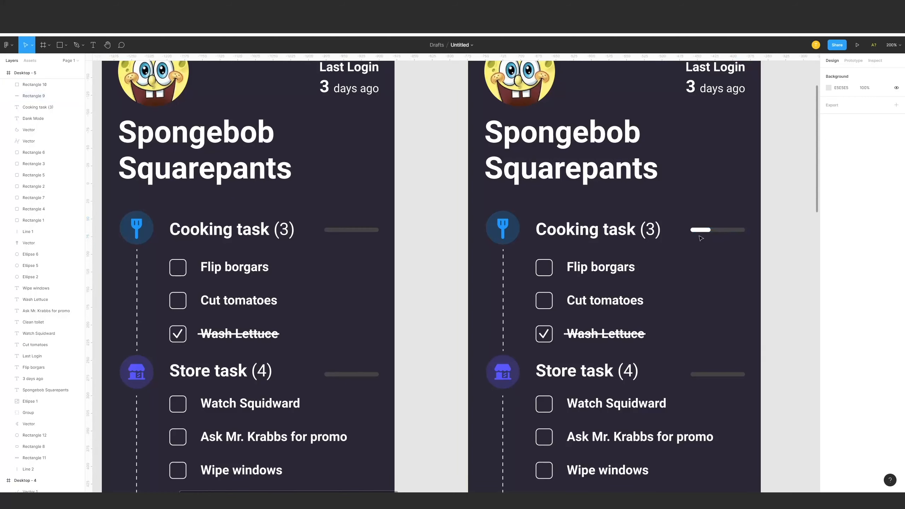
Step: Set the width of the Cooking task progress bar's white filled part in the duplicated dark frame to 25.67 px
{"action": "left_click", "coordinate": [704, 232]}
{"action": "left_click", "coordinate": [842, 103]}
{"action": "key", "text": "ctrl+v"}
{"action": "key", "text": "Return"}
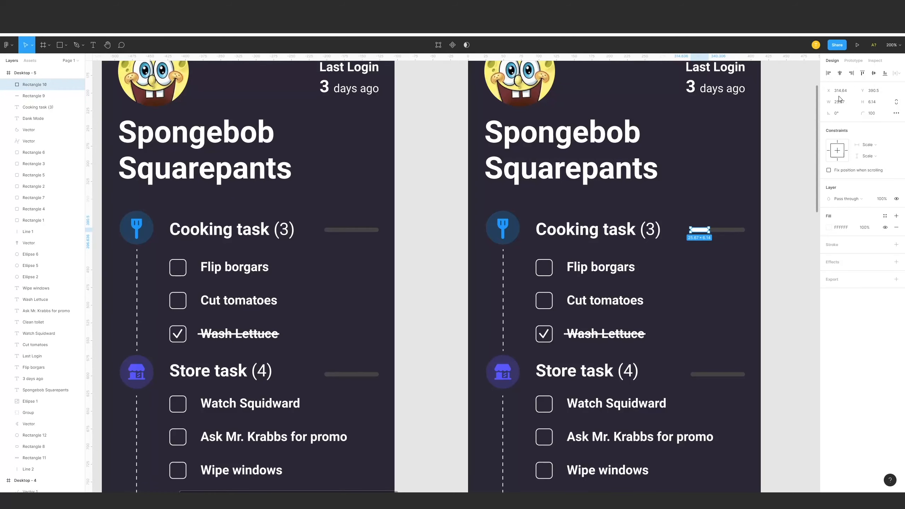
{"action": "left_click", "coordinate": [727, 339]}
Step: Nudge the Wash Lettuce strikethrough line in the duplicated dark frame 2 px to the right
{"action": "left_click_drag", "start_coordinate": [679, 320], "coordinate": [740, 304]}
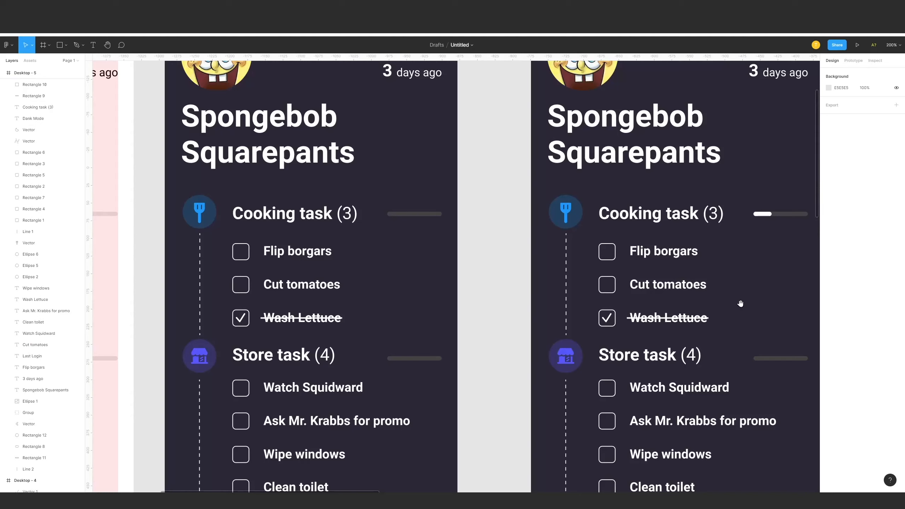
{"action": "left_click", "coordinate": [692, 320]}
{"action": "key", "text": "Right"}
{"action": "key", "text": "Right"}
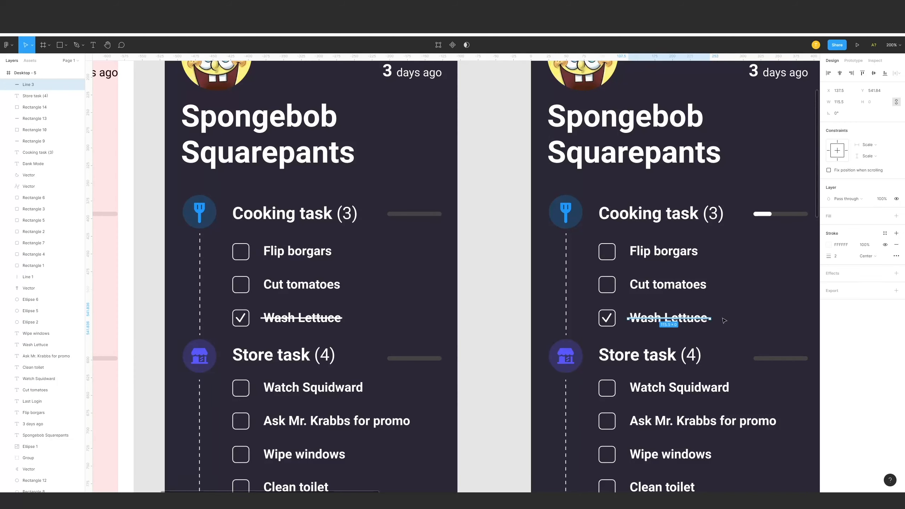
Step: Select the Wash Lettuce strikethrough lines in both dark frames together and nudge them slightly to the right
{"action": "scroll", "coordinate": [454, 297], "scroll_direction": "left", "scroll_amount": 5}
{"action": "key", "text": "Left"}
{"action": "key", "text": "Left"}
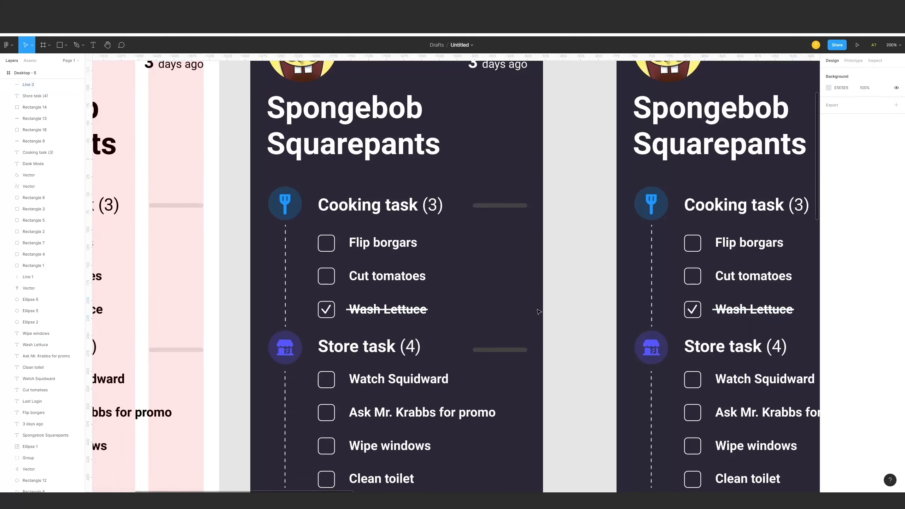
{"action": "left_click", "coordinate": [410, 310]}
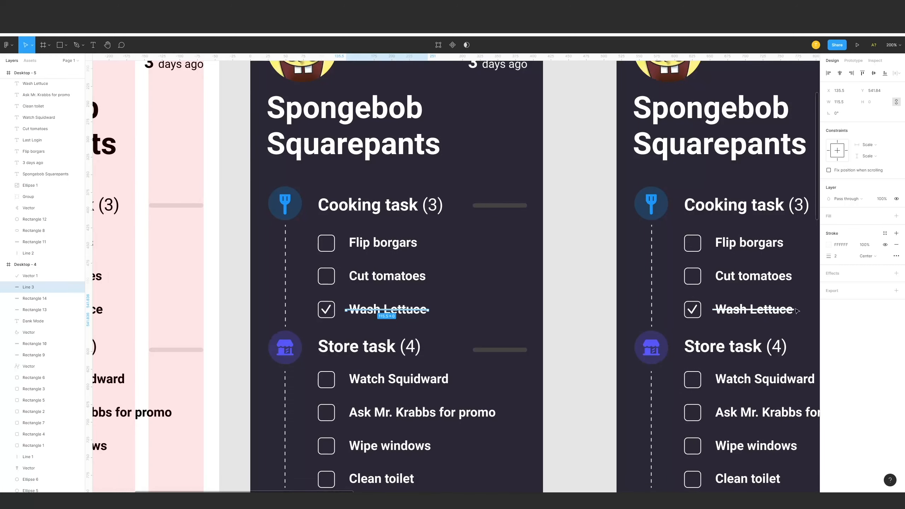
{"action": "left_click", "coordinate": [759, 310], "text": "shift"}
{"action": "key", "text": "Right"}
{"action": "key", "text": "Right"}
{"action": "key", "text": "Left"}
{"action": "left_click", "coordinate": [580, 294]}
{"action": "left_click_drag", "start_coordinate": [584, 294], "coordinate": [595, 294]}
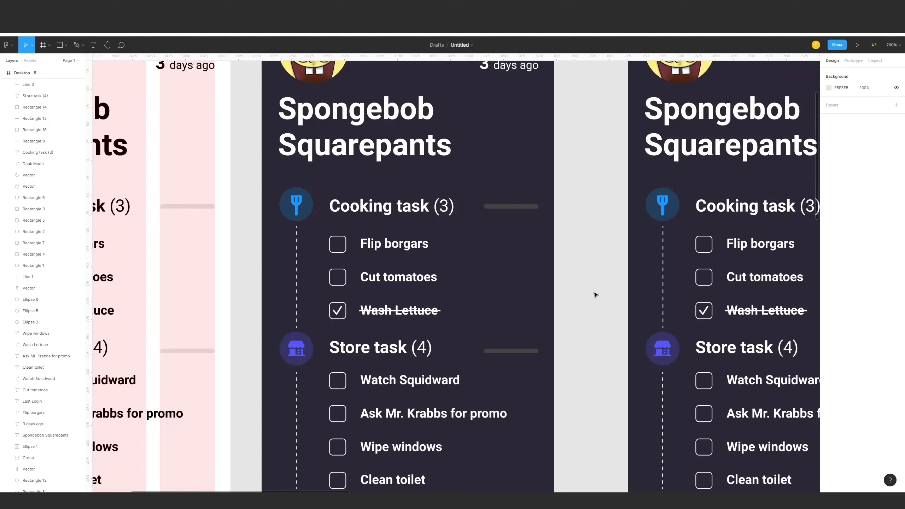
Step: Shorten the Wash Lettuce strikethrough in the original dark frame to a small stub and set its and the checkmark's opacity to 0%
{"action": "left_click", "coordinate": [441, 311]}
{"action": "left_click_drag", "start_coordinate": [441, 310], "coordinate": [366, 312]}
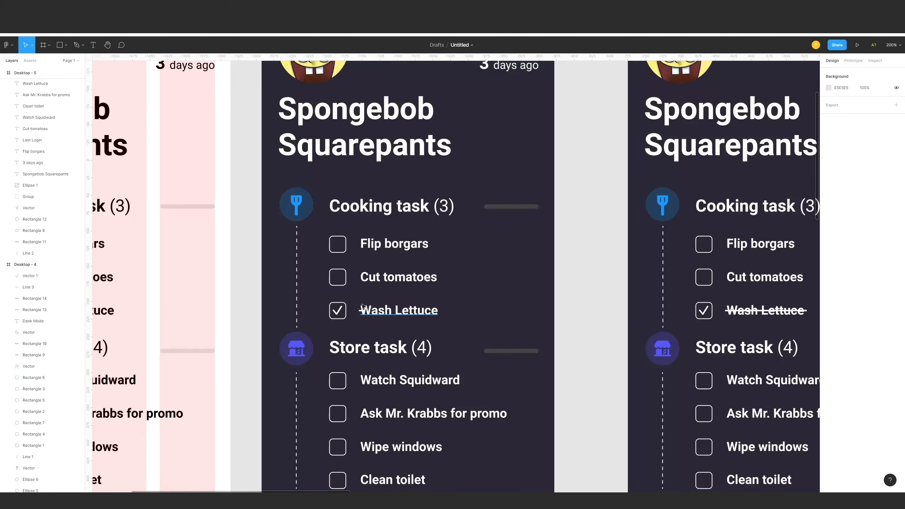
{"action": "left_click", "coordinate": [333, 307], "text": "shift"}
{"action": "left_click", "coordinate": [881, 227]}
{"action": "type", "text": "0"}
{"action": "key", "text": "Return"}
{"action": "left_click", "coordinate": [599, 300]}
Step: Duplicate the Desktop - 5 frame with the checked task and place the copy to its right
{"action": "scroll", "coordinate": [533, 291], "scroll_direction": "left", "scroll_amount": 2}
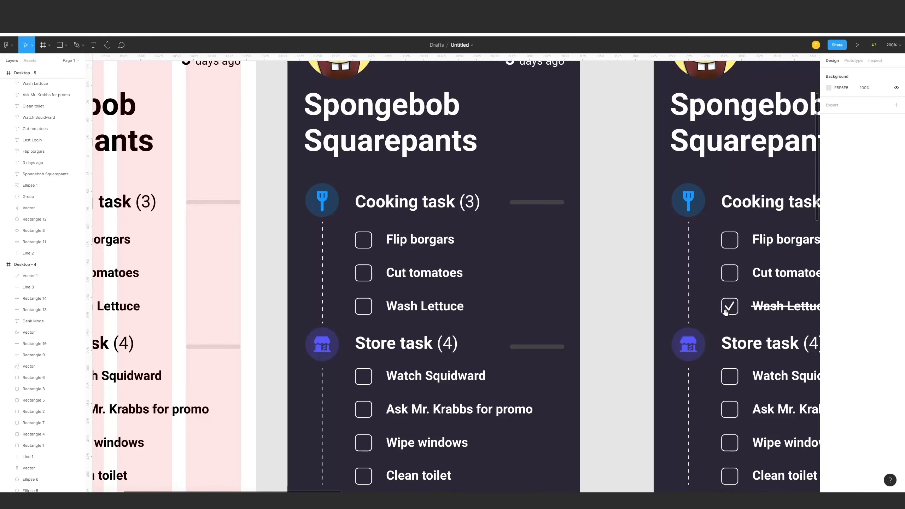
{"action": "scroll", "coordinate": [556, 320], "scroll_direction": "right", "scroll_amount": 8}
{"action": "mouse_move", "coordinate": [430, 320]}
{"action": "left_mouse_down"}
{"action": "mouse_move", "coordinate": [495, 317]}
{"action": "mouse_move", "coordinate": [441, 317]}
{"action": "left_mouse_up"}
{"action": "key", "text": "ctrl+minus"}
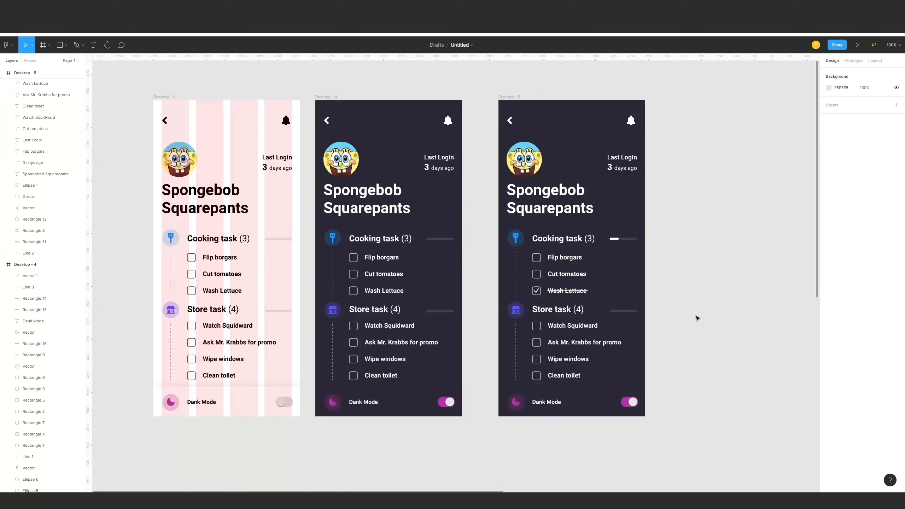
{"action": "scroll", "coordinate": [580, 307], "scroll_direction": "right", "scroll_amount": 5}
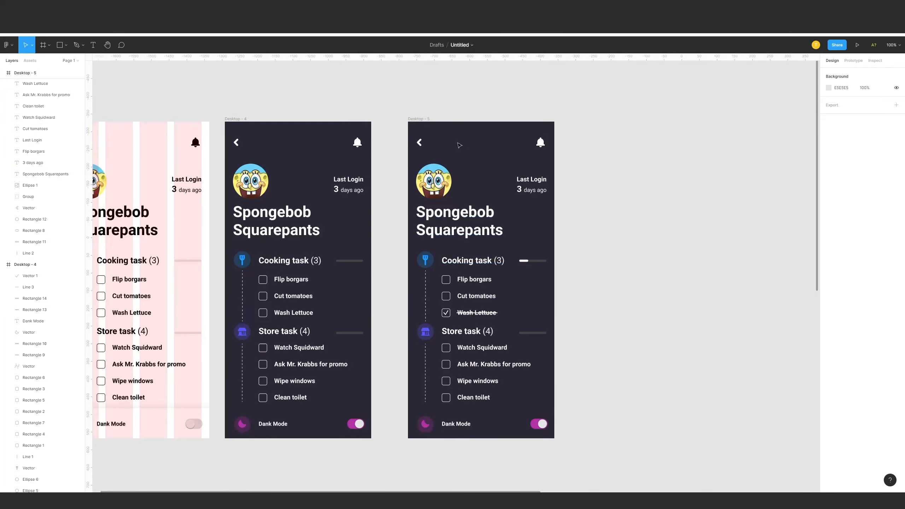
{"action": "left_click_drag", "start_coordinate": [421, 119], "coordinate": [604, 119]}
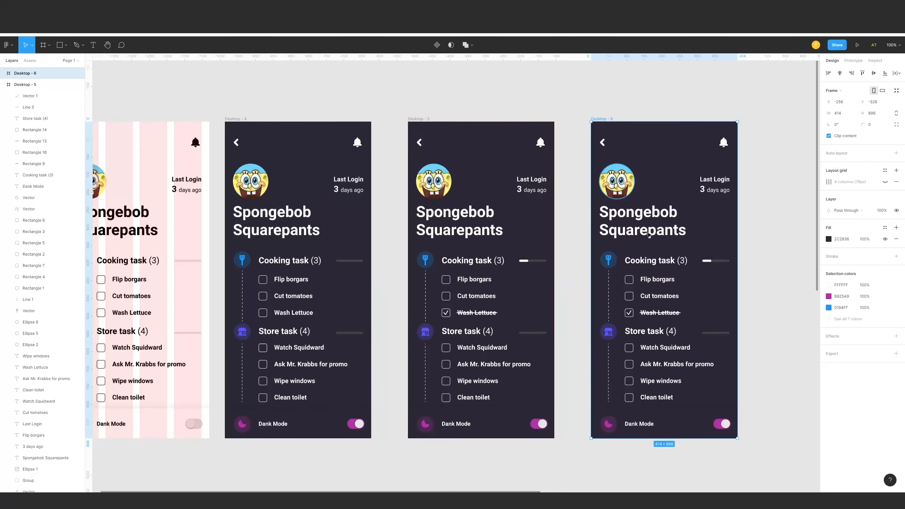
Step: Set the layer opacity of the whole Wash Lettuce row, including checkbox, checkmark and strikethrough, to 0% in the newest dark frame
{"action": "left_click_drag", "start_coordinate": [653, 239], "coordinate": [547, 219]}
{"action": "key", "text": "ctrl+plus"}
{"action": "left_click_drag", "start_coordinate": [659, 205], "coordinate": [480, 198]}
{"action": "left_click_drag", "start_coordinate": [588, 322], "coordinate": [631, 326]}
{"action": "left_click_drag", "start_coordinate": [701, 324], "coordinate": [435, 298]}
{"action": "left_click_drag", "start_coordinate": [507, 295], "coordinate": [517, 300]}
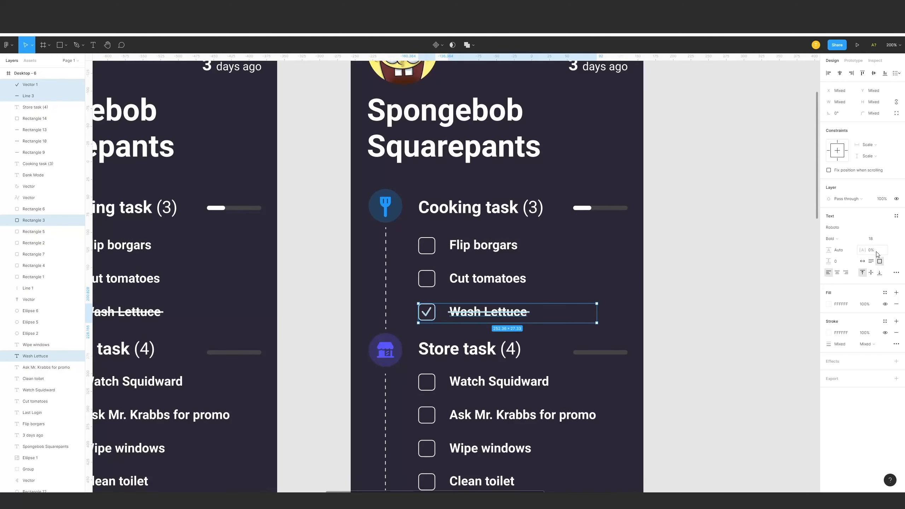
{"action": "left_click", "coordinate": [881, 201]}
{"action": "key", "text": "Return"}
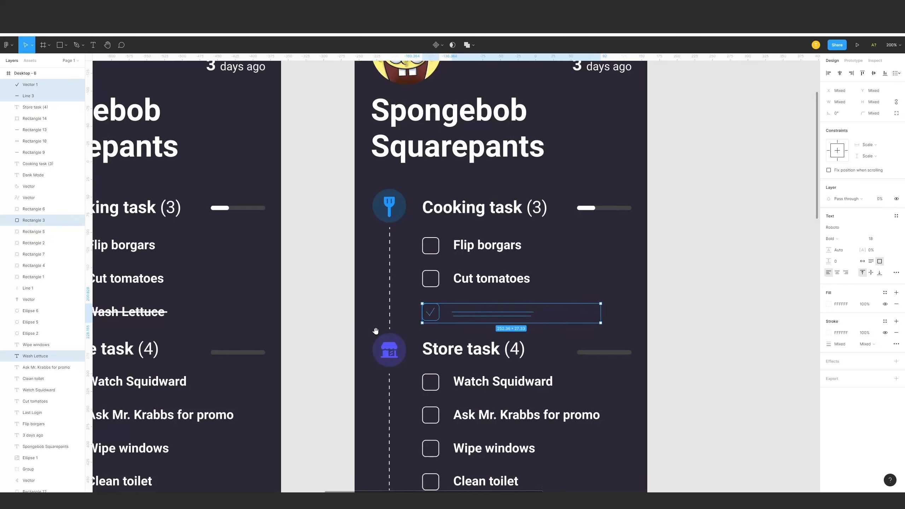
{"action": "scroll", "coordinate": [396, 312], "scroll_direction": "left", "scroll_amount": 3}
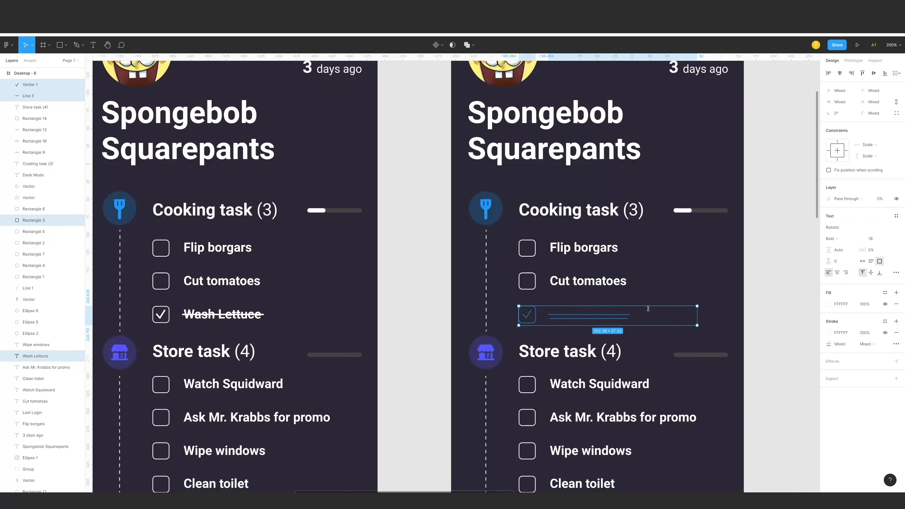
{"action": "scroll", "coordinate": [595, 320], "scroll_direction": "down", "scroll_amount": 3}
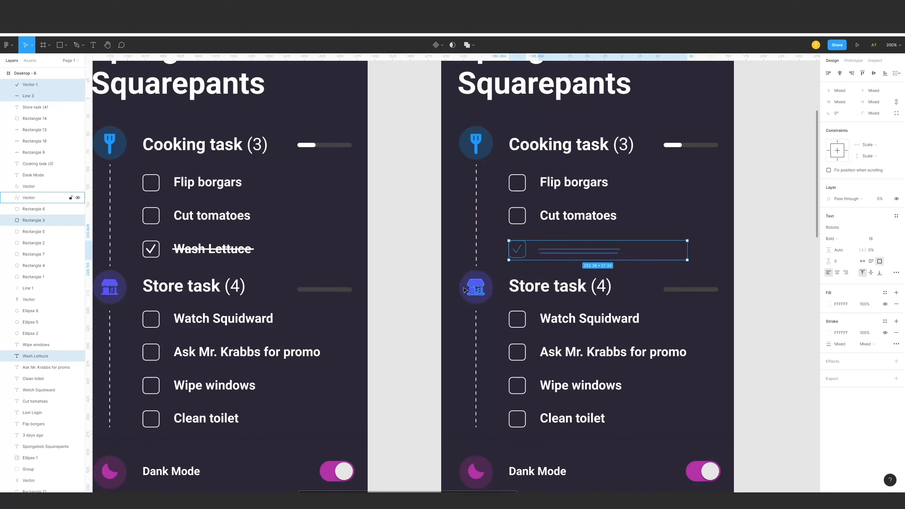
{"action": "left_click_drag", "start_coordinate": [446, 284], "coordinate": [714, 418]}
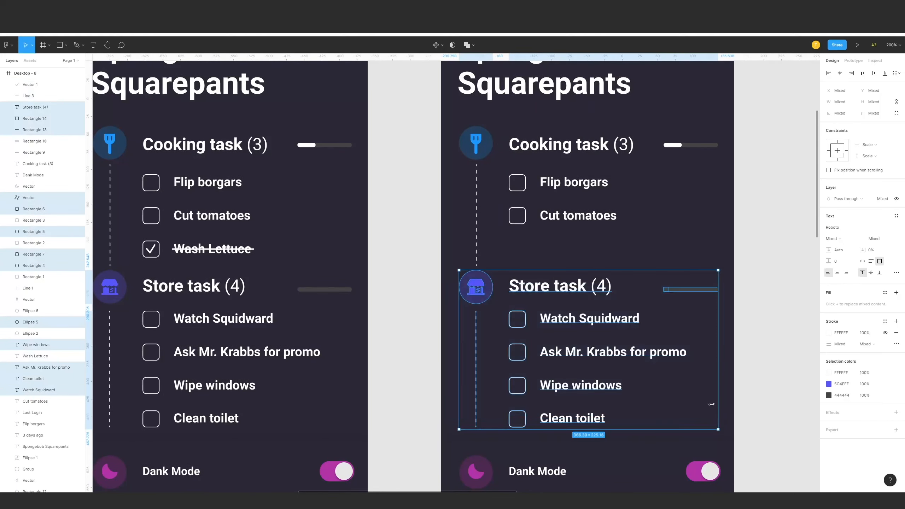
{"action": "left_click_drag", "start_coordinate": [481, 291], "coordinate": [483, 256]}
{"action": "key", "text": "ctrl+z"}
Step: Duplicate the Desktop - 6 frame with the hidden Wash Lettuce row and place the copy to its right
{"action": "key", "text": "ctrl+minus"}
{"action": "left_click_drag", "start_coordinate": [741, 151], "coordinate": [297, 246]}
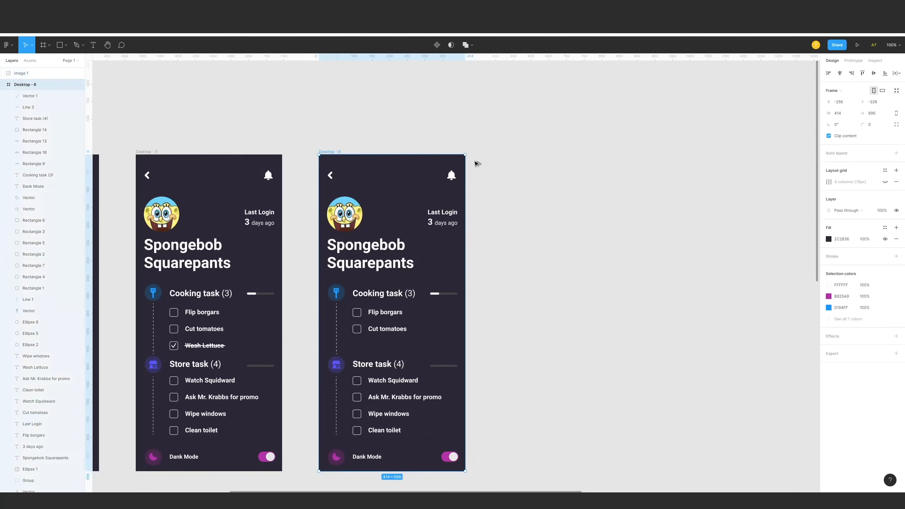
{"action": "key", "text": "ctrl+d"}
{"action": "left_click_drag", "start_coordinate": [527, 172], "coordinate": [509, 172]}
{"action": "left_click_drag", "start_coordinate": [600, 312], "coordinate": [562, 265]}
Step: Move the entire Store task section in the Desktop - 7 frame up to sit directly below the Cut tomatoes row
{"action": "key", "text": "ctrl+plus"}
{"action": "left_click_drag", "start_coordinate": [575, 322], "coordinate": [461, 256]}
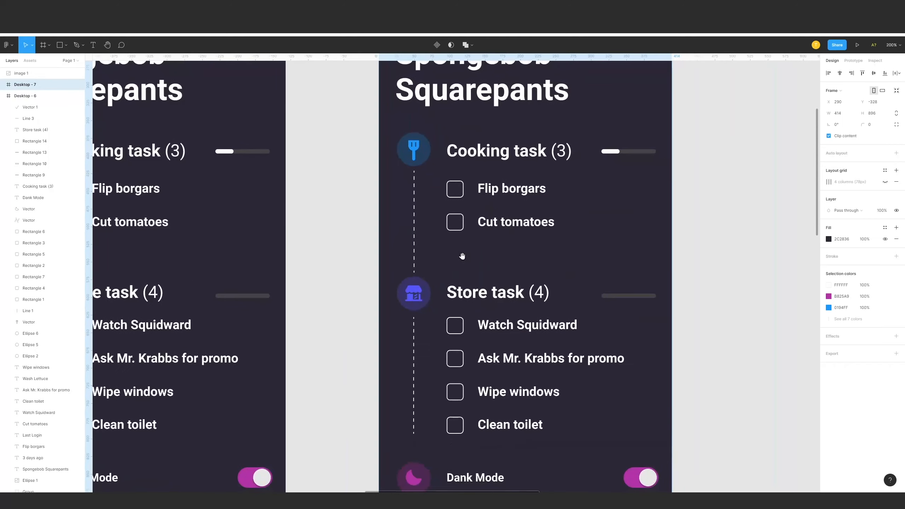
{"action": "left_click_drag", "start_coordinate": [697, 446], "coordinate": [416, 238]}
{"action": "left_click", "coordinate": [414, 273]}
{"action": "left_click_drag", "start_coordinate": [366, 249], "coordinate": [700, 253]}
{"action": "left_click", "coordinate": [667, 268]}
{"action": "scroll", "coordinate": [633, 270], "scroll_direction": "up", "scroll_amount": 2}
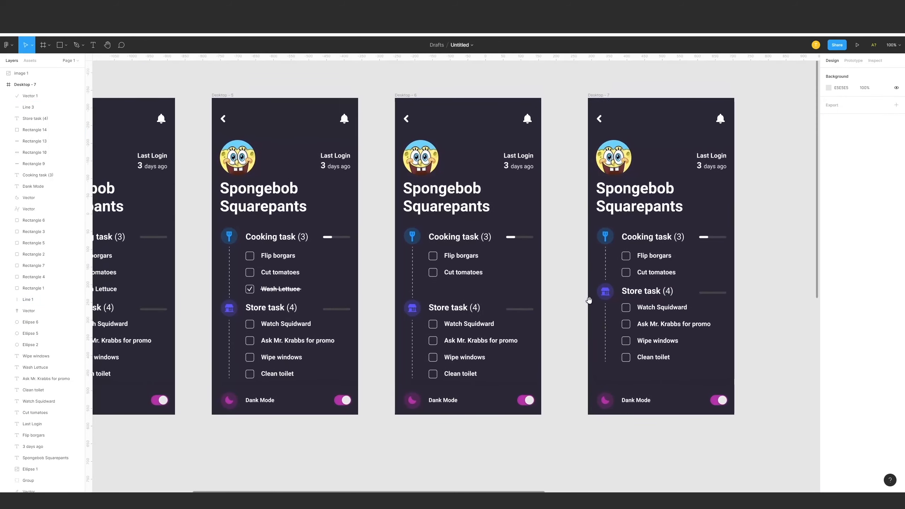
Step: Delete the hidden Wash Lettuce label, checkbox, checkmark and strikethrough line from the Desktop - 7 frame
{"action": "left_click_drag", "start_coordinate": [752, 352], "coordinate": [690, 302]}
{"action": "left_click", "coordinate": [640, 289]}
{"action": "key", "text": "Delete"}
{"action": "key", "text": "Delete"}
{"action": "key", "text": "ctrl+v"}
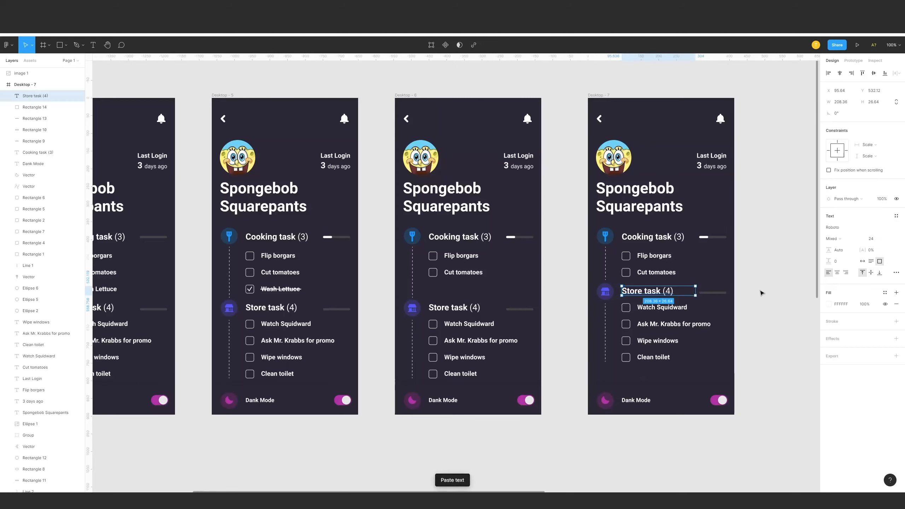
{"action": "left_click", "coordinate": [759, 293]}
Step: Move the light Desktop - 1 frame farther left, away from the dark frames
{"action": "scroll", "coordinate": [713, 293], "scroll_direction": "down", "scroll_amount": 1}
{"action": "scroll", "coordinate": [713, 292], "scroll_direction": "left", "scroll_amount": 2}
{"action": "scroll", "coordinate": [713, 292], "scroll_direction": "down", "scroll_amount": 1}
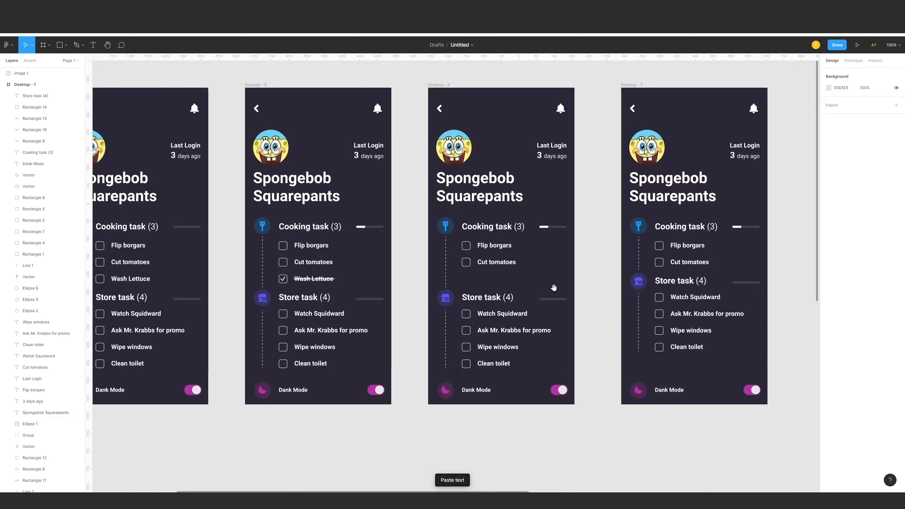
{"action": "scroll", "coordinate": [554, 288], "scroll_direction": "left", "scroll_amount": 15}
{"action": "scroll", "coordinate": [554, 287], "scroll_direction": "up", "scroll_amount": 2}
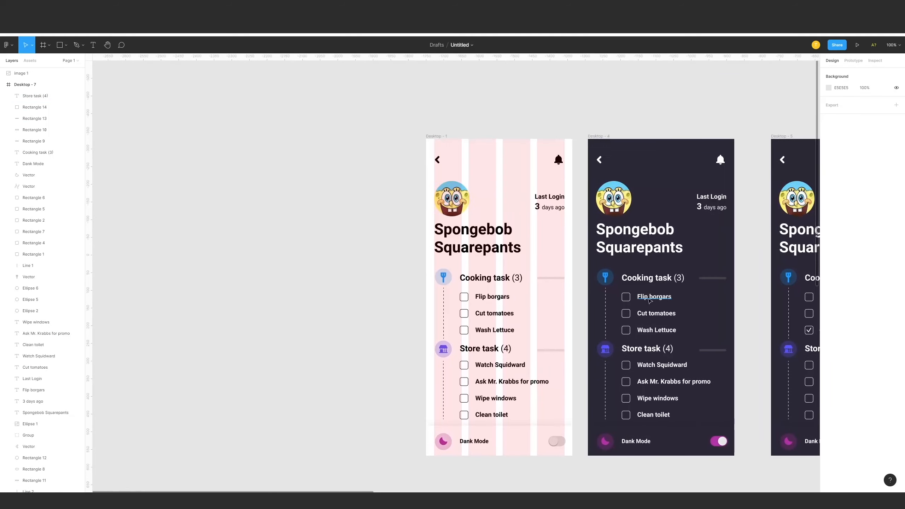
{"action": "key", "text": "minus"}
{"action": "left_click_drag", "start_coordinate": [451, 208], "coordinate": [414, 210]}
Step: Create a prototype connection from the Dank Mode toggle knob in Desktop - 1 to the Desktop - 4 frame
{"action": "left_click", "coordinate": [848, 59]}
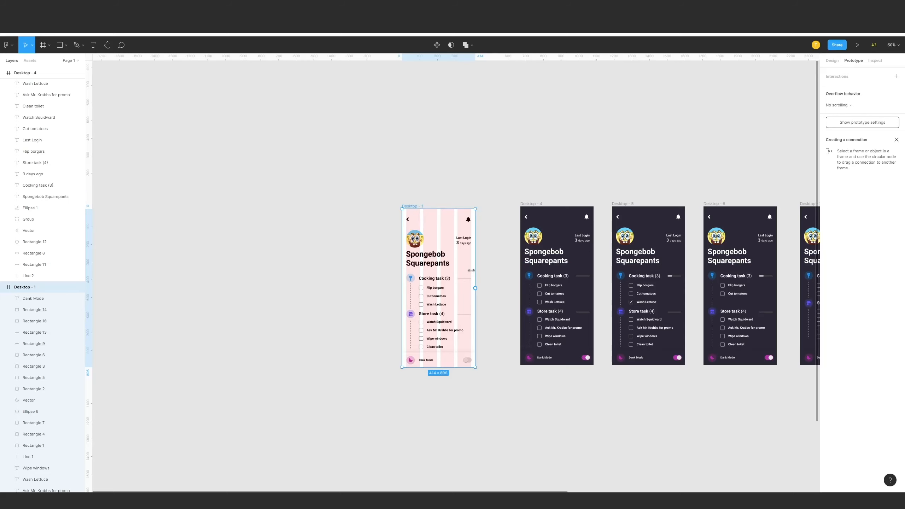
{"action": "key", "text": "shift+0"}
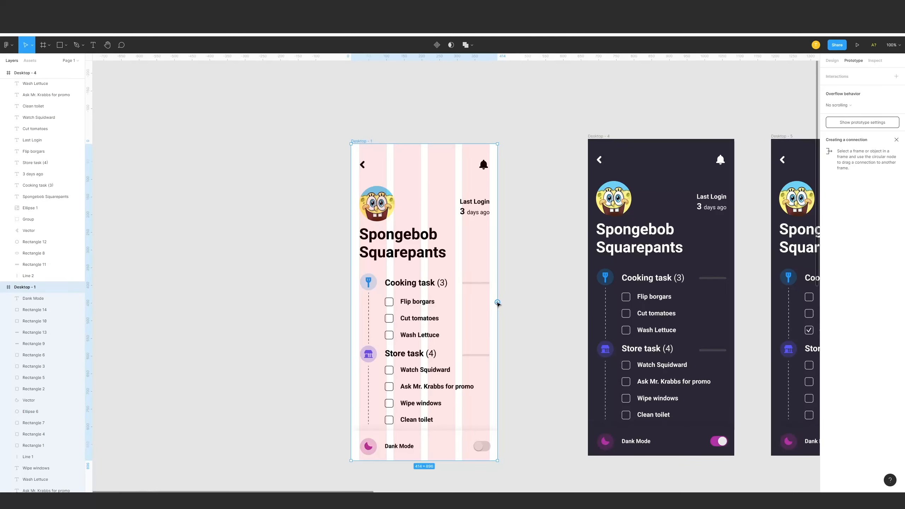
{"action": "left_click_drag", "start_coordinate": [498, 302], "coordinate": [519, 225]}
{"action": "key", "text": "ctrl+plus"}
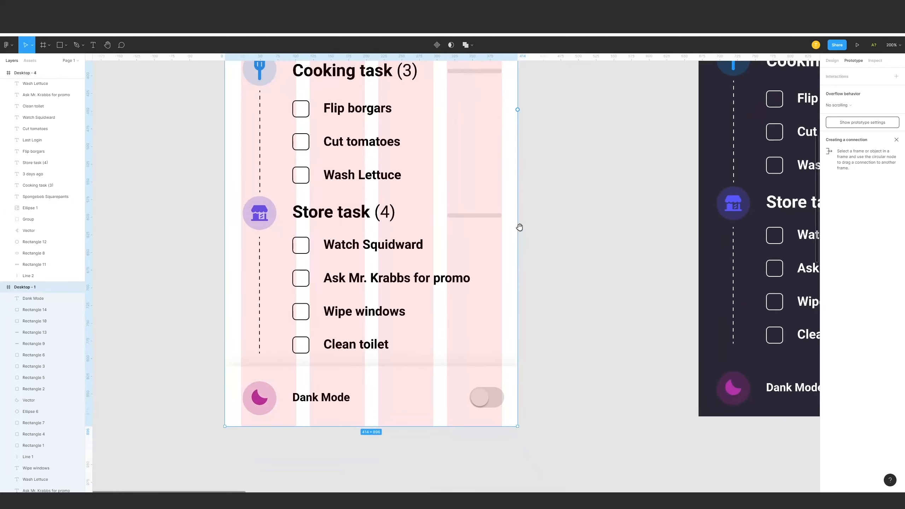
{"action": "left_click", "coordinate": [477, 395]}
{"action": "key", "text": "ctrl+minus"}
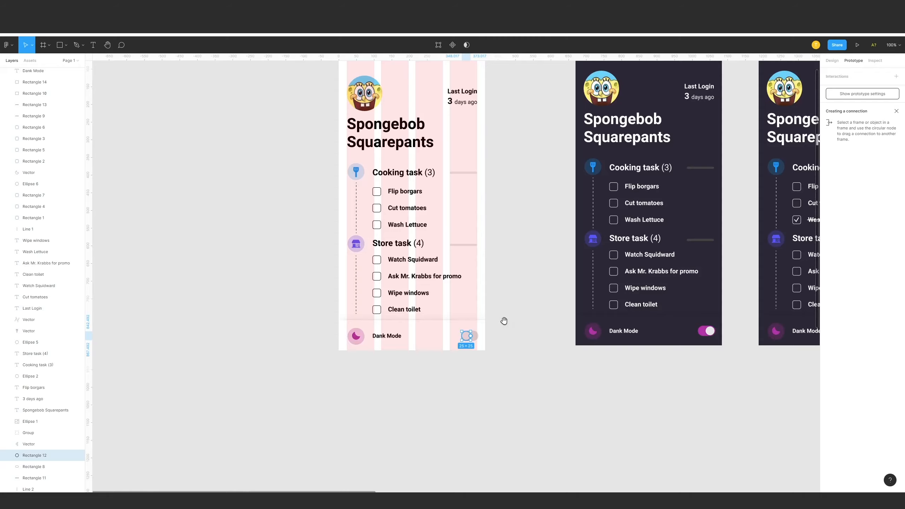
{"action": "scroll", "coordinate": [505, 319], "scroll_direction": "up", "scroll_amount": 2}
{"action": "left_click_drag", "start_coordinate": [439, 393], "coordinate": [563, 346]}
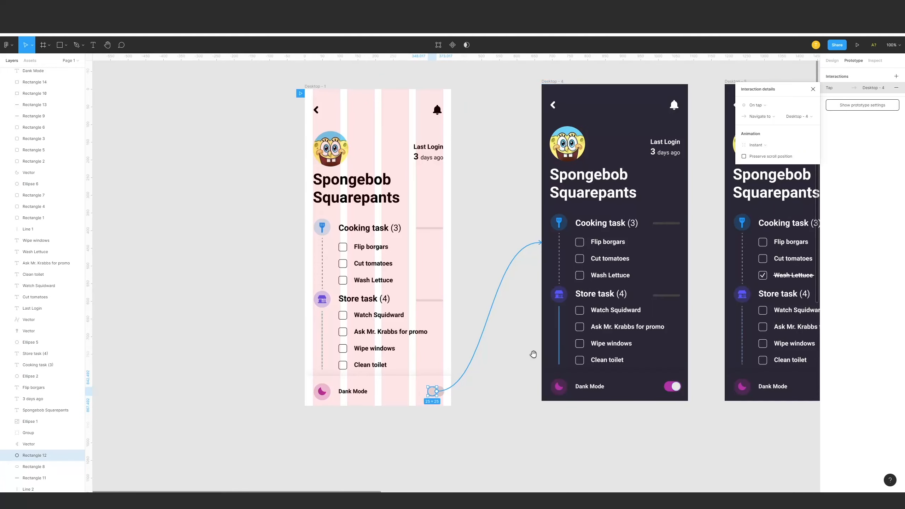
Step: Remove the toggle knob's prototype connection and draw it again to the Desktop - 4 frame
{"action": "scroll", "coordinate": [467, 383], "scroll_direction": "down", "scroll_amount": 2}
{"action": "left_click", "coordinate": [497, 354]}
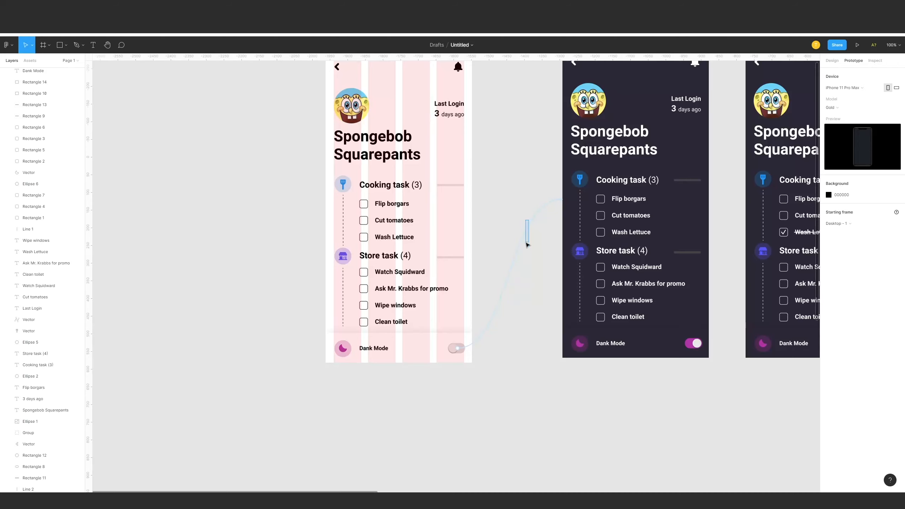
{"action": "left_click_drag", "start_coordinate": [533, 221], "coordinate": [508, 336]}
{"action": "scroll", "coordinate": [456, 352], "scroll_direction": "down", "scroll_amount": 1}
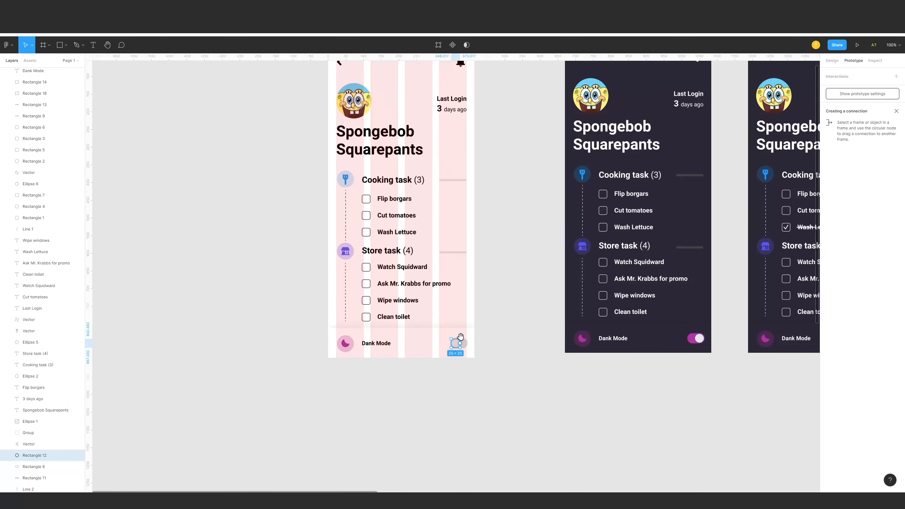
{"action": "left_click_drag", "start_coordinate": [470, 331], "coordinate": [592, 209]}
{"action": "scroll", "coordinate": [503, 230], "scroll_direction": "up", "scroll_amount": 5}
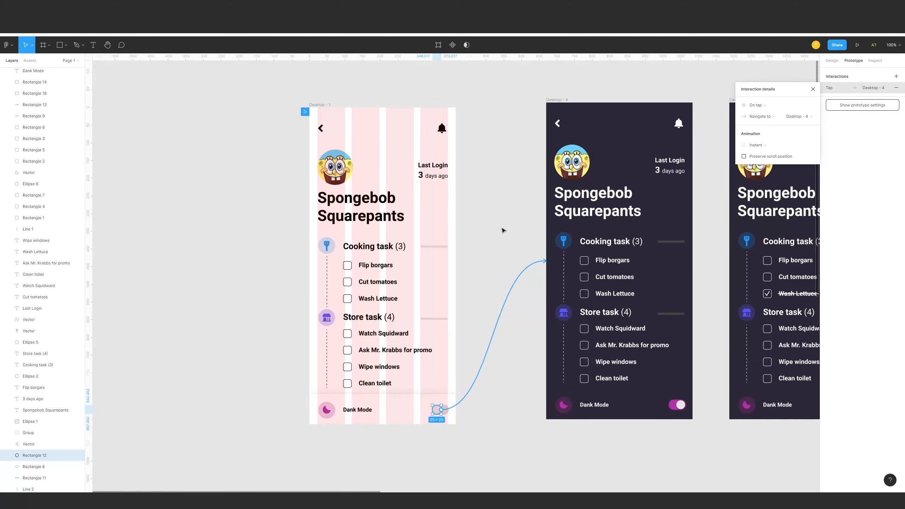
Step: Set the toggle knob interaction's trigger to On drag and its animation easing to Ease in
{"action": "left_click", "coordinate": [840, 62]}
{"action": "left_click", "coordinate": [851, 63]}
{"action": "left_click", "coordinate": [763, 105]}
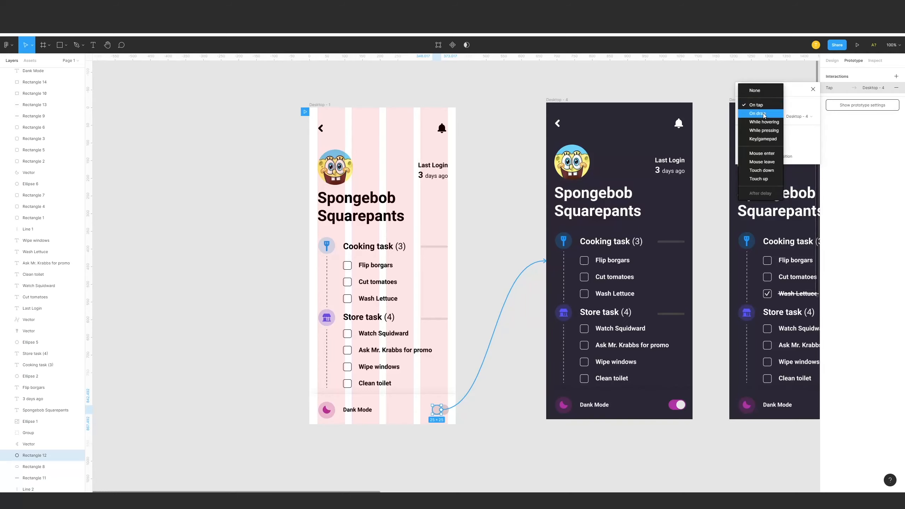
{"action": "left_click", "coordinate": [763, 114]}
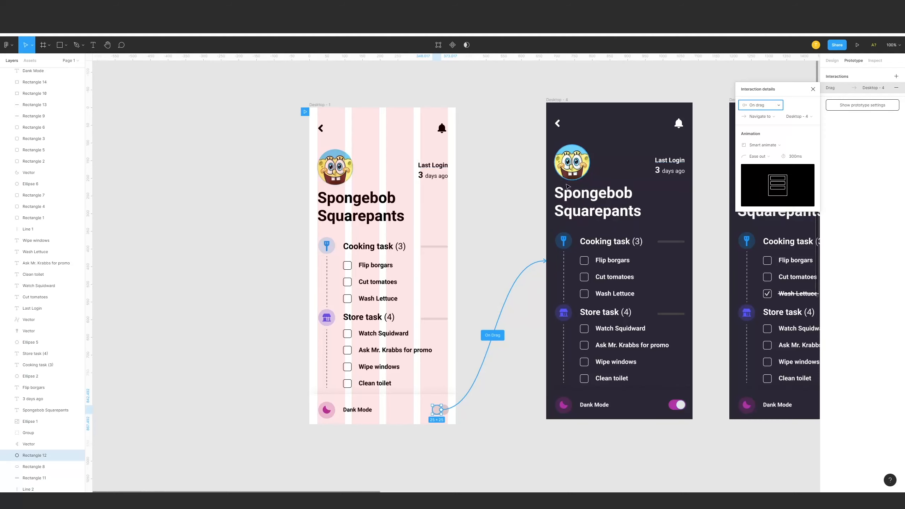
{"action": "left_click", "coordinate": [762, 159]}
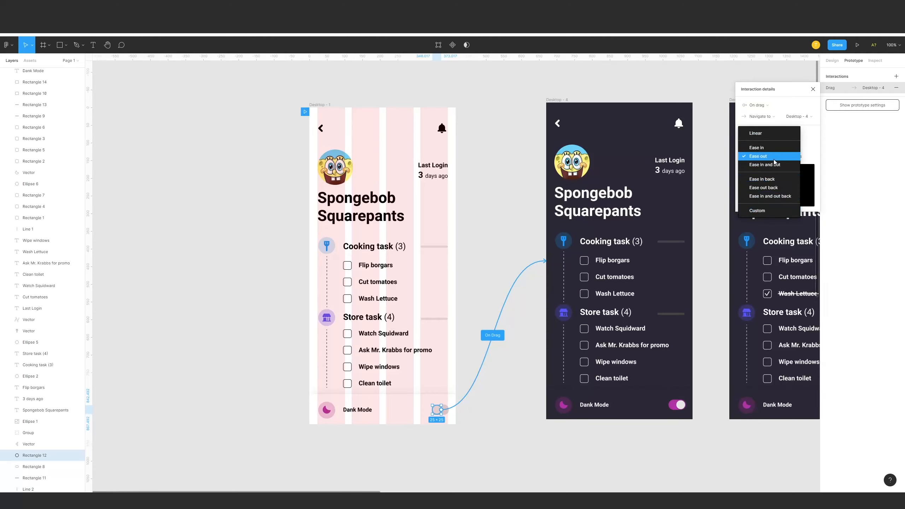
{"action": "left_click", "coordinate": [762, 150]}
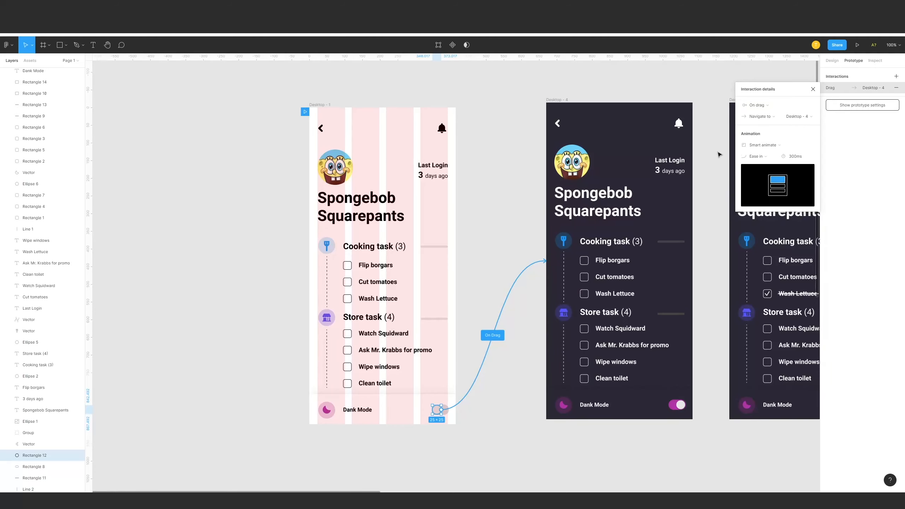
Step: Move the light Desktop - 1 frame closer to the Desktop - 4 frame and select the toggle's prototype connection
{"action": "left_click", "coordinate": [497, 202]}
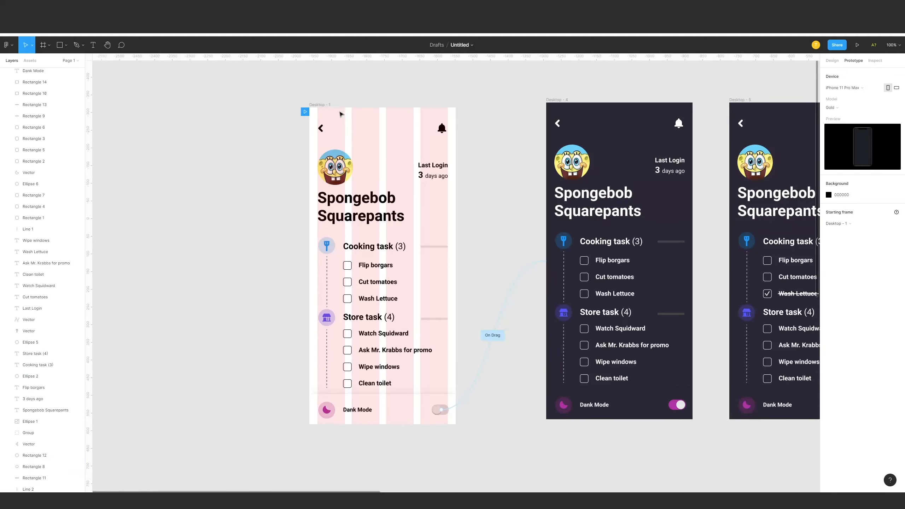
{"action": "left_click_drag", "start_coordinate": [340, 114], "coordinate": [380, 107]}
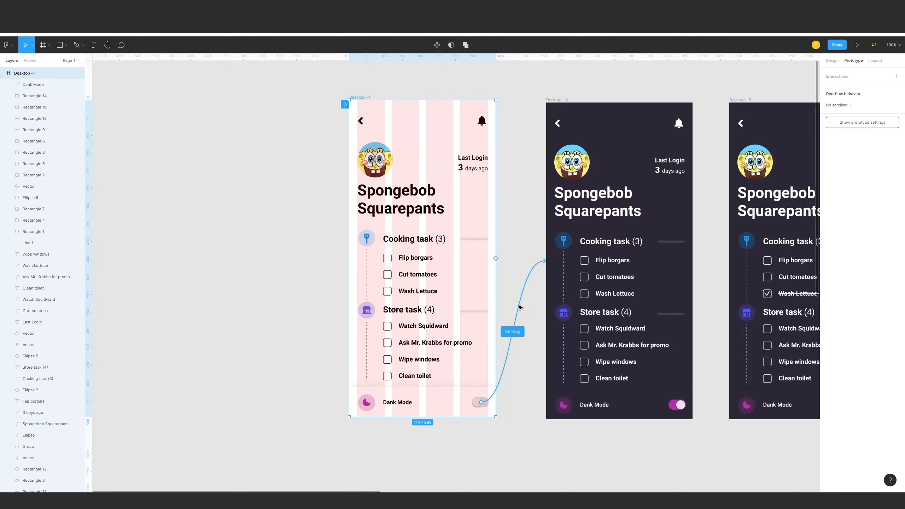
{"action": "left_click", "coordinate": [519, 307]}
Step: Connect the Wash Lettuce checkbox in Desktop - 4 to Desktop - 5 on tap with a Smart animate transition
{"action": "left_click_drag", "start_coordinate": [646, 95], "coordinate": [498, 106]}
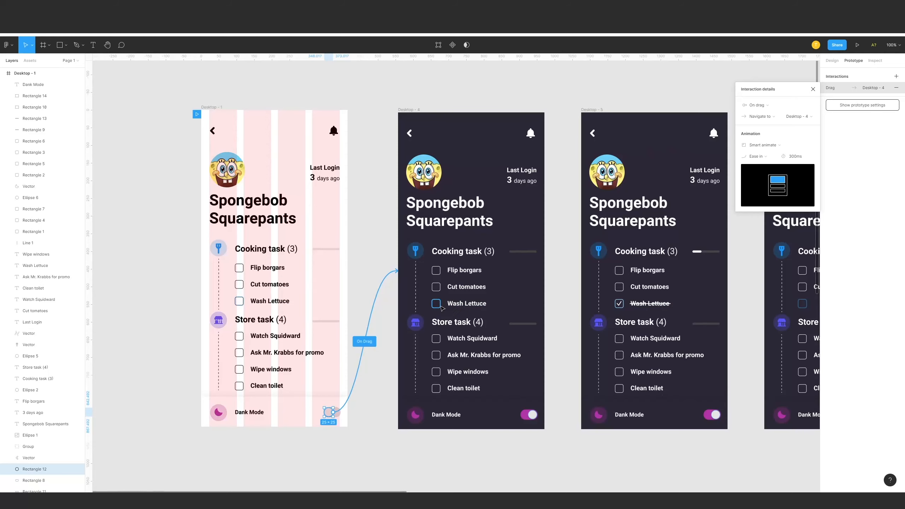
{"action": "left_click", "coordinate": [442, 307]}
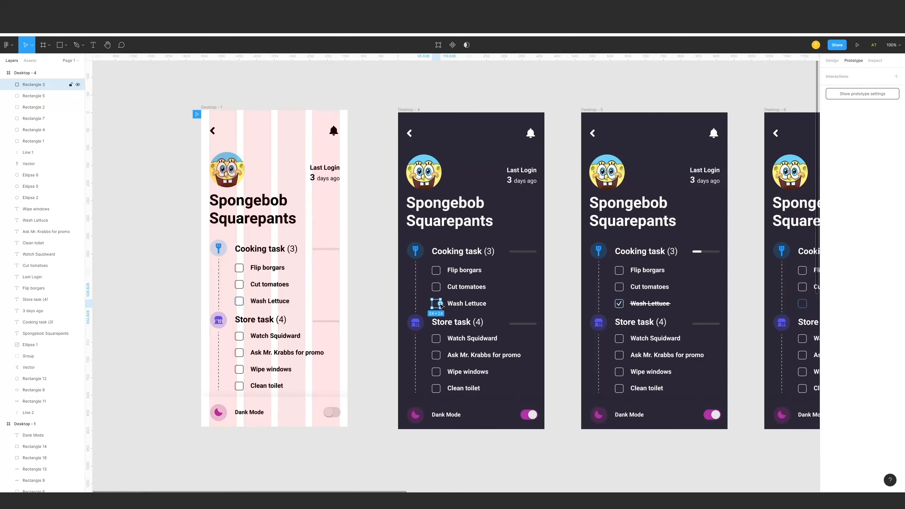
{"action": "left_click_drag", "start_coordinate": [441, 304], "coordinate": [599, 298]}
{"action": "left_click", "coordinate": [760, 109]}
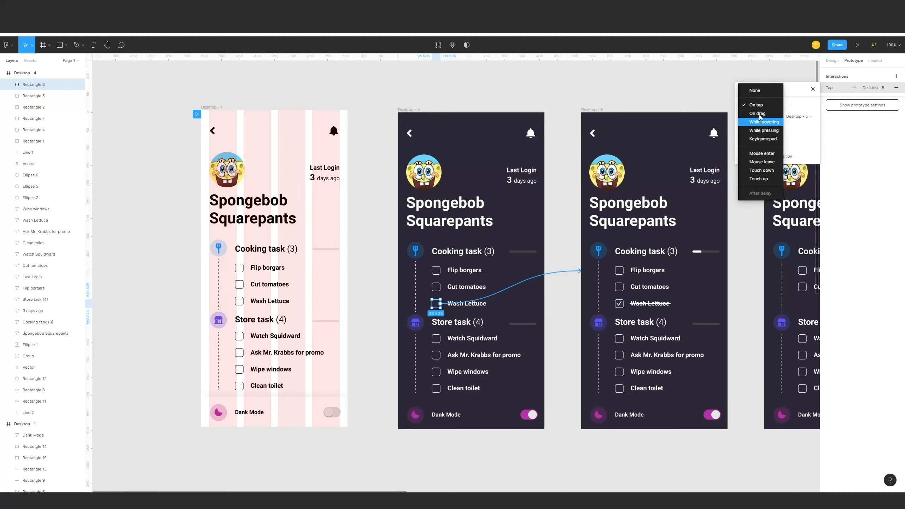
{"action": "left_click", "coordinate": [800, 138]}
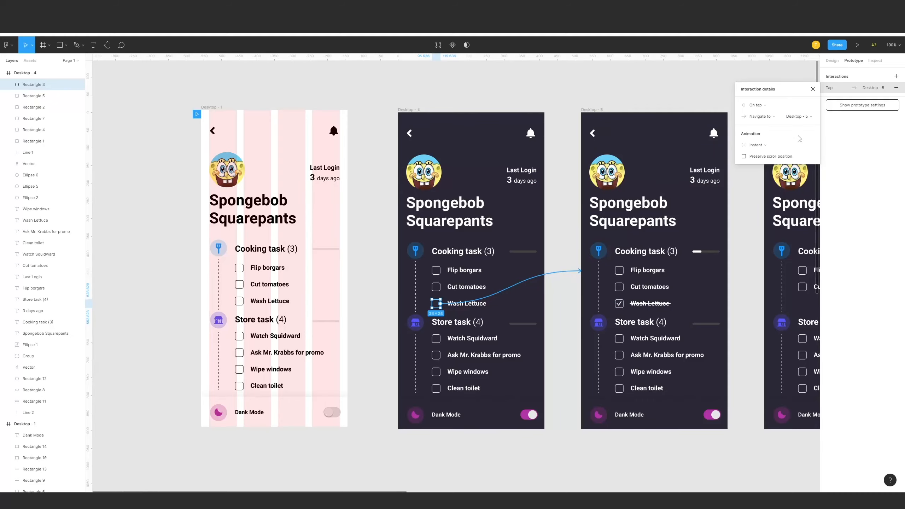
{"action": "left_click", "coordinate": [778, 143]}
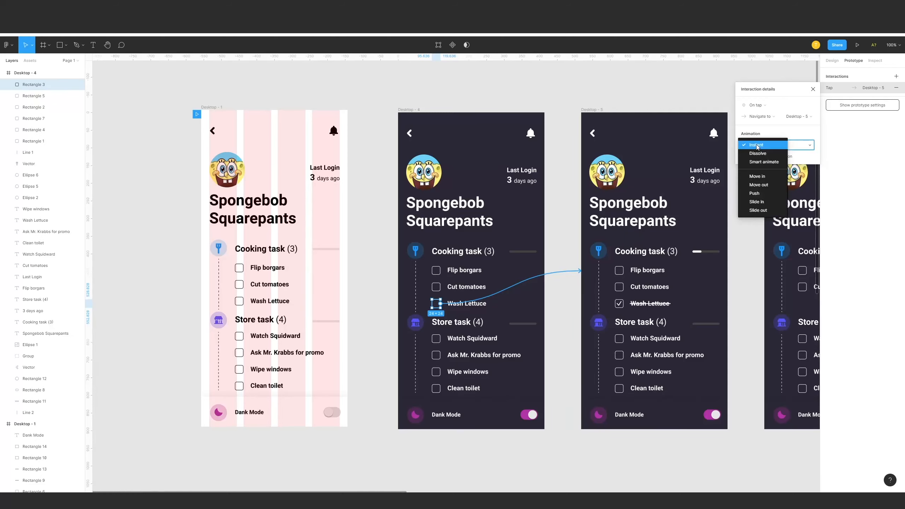
{"action": "left_click", "coordinate": [762, 160]}
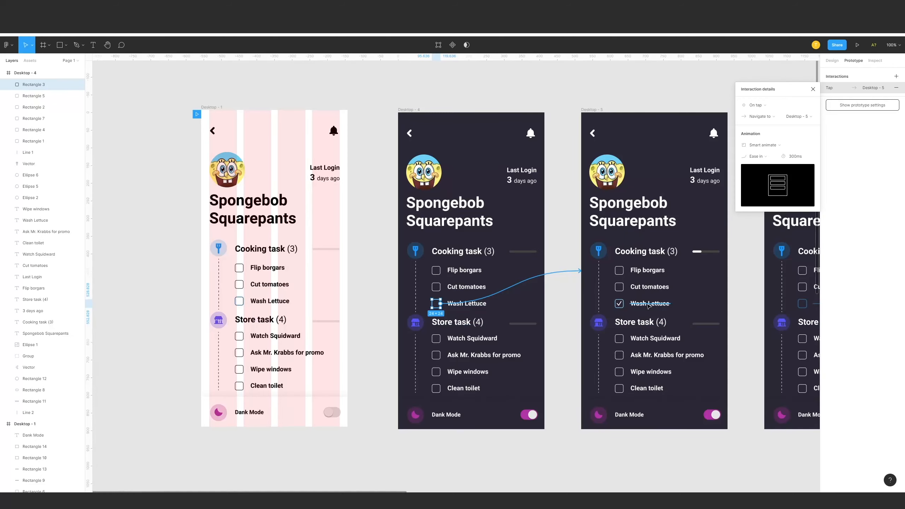
Step: Try a layer opacity of 100% on the hidden progress fill of the Cooking task bar in Desktop - 4
{"action": "scroll", "coordinate": [551, 299], "scroll_direction": "down", "scroll_amount": 1}
{"action": "left_click", "coordinate": [511, 243]}
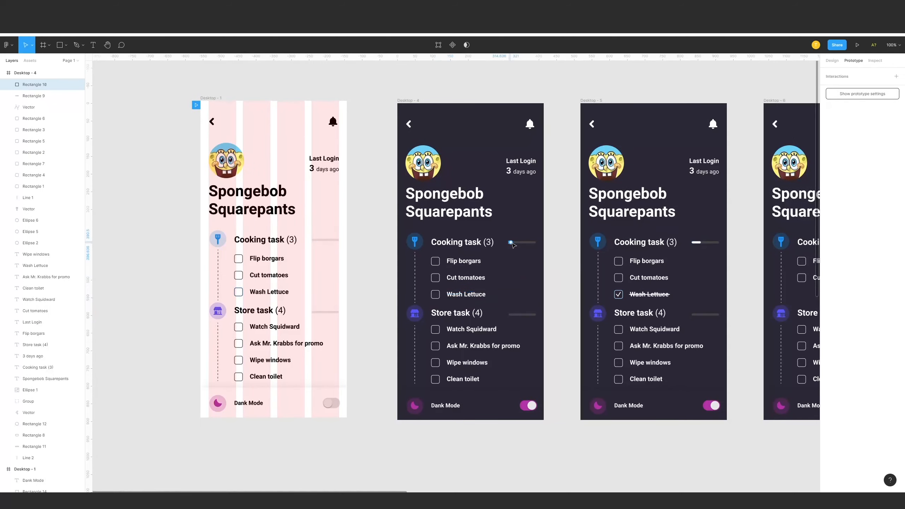
{"action": "key", "text": "ctrl+plus"}
{"action": "key", "text": "ctrl+plus"}
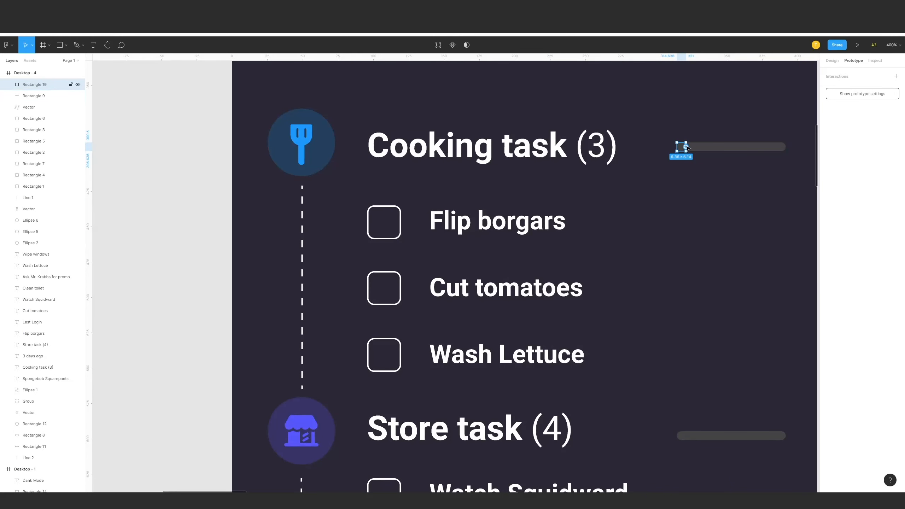
{"action": "left_click", "coordinate": [832, 60]}
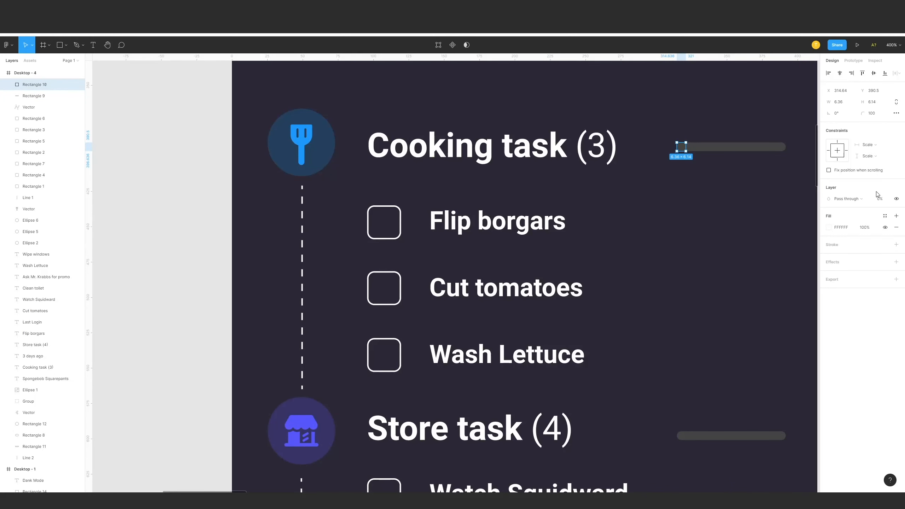
{"action": "left_click", "coordinate": [884, 200]}
{"action": "type", "text": "100"}
{"action": "key", "text": "Return"}
{"action": "key", "text": "Escape"}
Step: Set the layer opacity of the short strikethrough line at Wash Lettuce in Desktop - 4 to 0%
{"action": "left_click", "coordinate": [432, 356]}
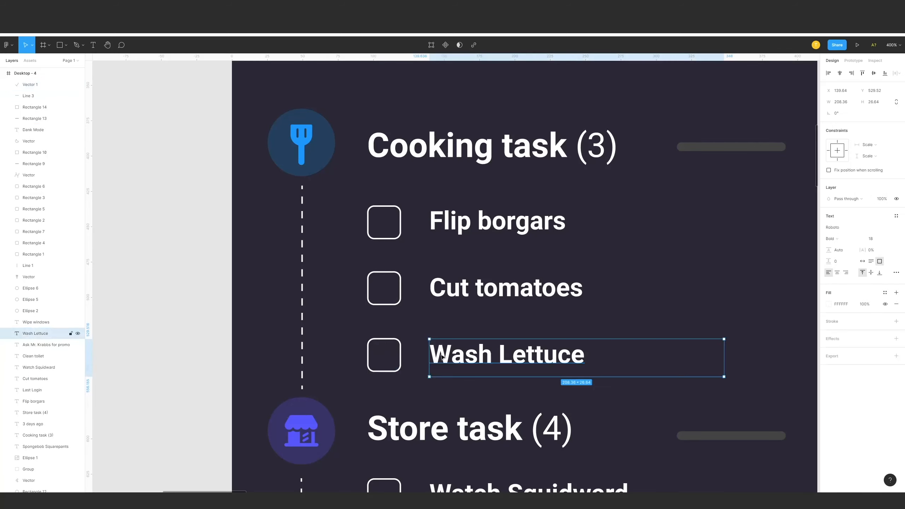
{"action": "left_click", "coordinate": [435, 357]}
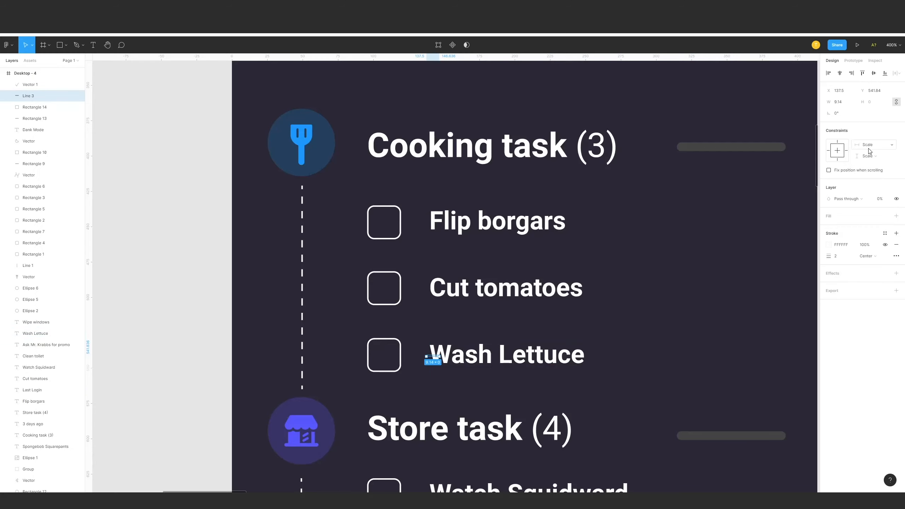
{"action": "left_click", "coordinate": [880, 200]}
{"action": "type", "text": "0"}
{"action": "key", "text": "Return"}
Step: Create a prototype connection from the whole Desktop - 5 frame to the Desktop - 6 frame
{"action": "key", "text": "minus"}
{"action": "key", "text": "minus"}
{"action": "left_click_drag", "start_coordinate": [566, 238], "coordinate": [473, 260]}
{"action": "left_click", "coordinate": [493, 121]}
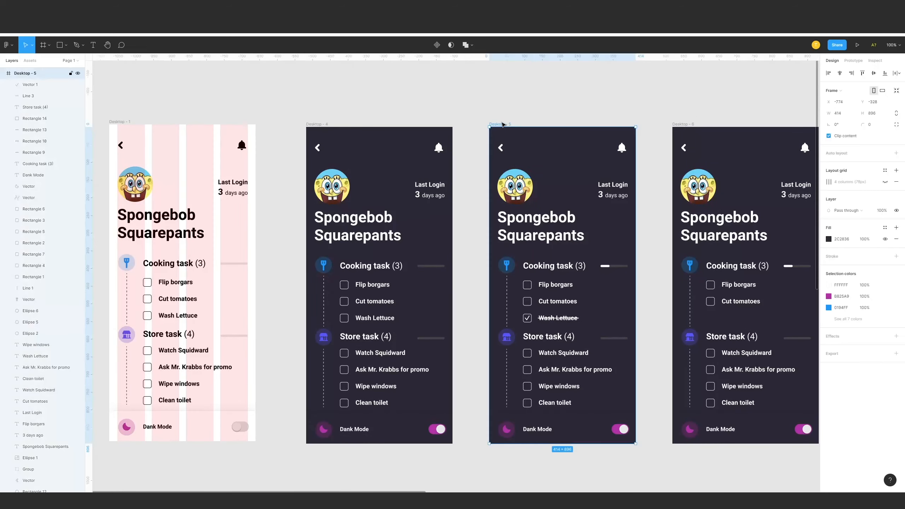
{"action": "left_click_drag", "start_coordinate": [549, 116], "coordinate": [455, 116]}
{"action": "left_click_drag", "start_coordinate": [518, 117], "coordinate": [500, 127]}
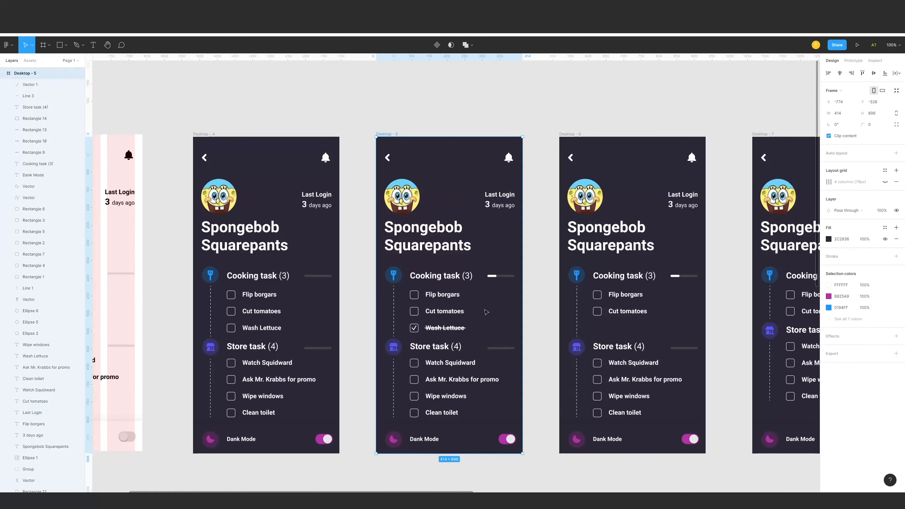
{"action": "left_click", "coordinate": [853, 60]}
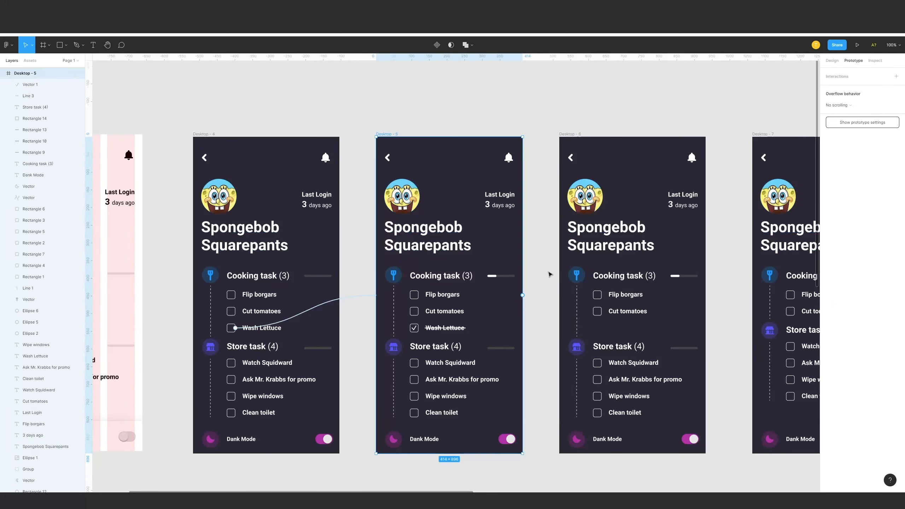
{"action": "left_click_drag", "start_coordinate": [522, 295], "coordinate": [617, 305]}
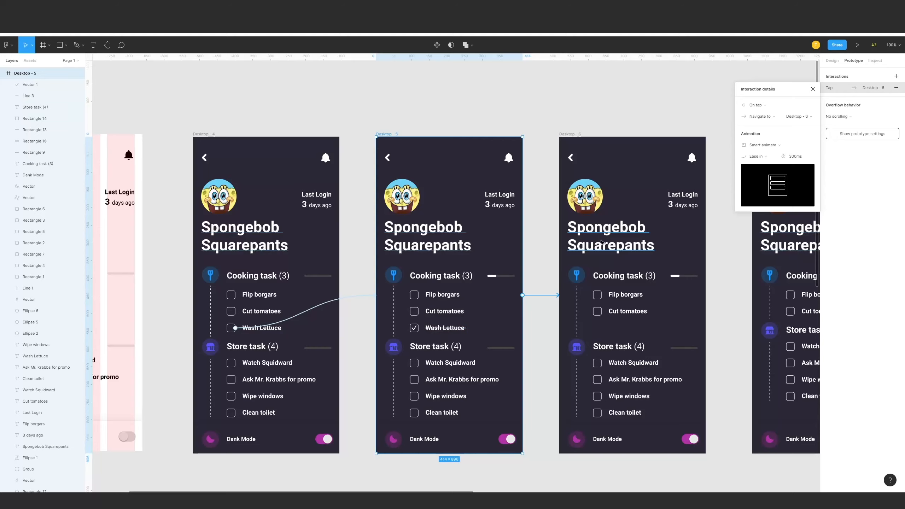
Step: Set the Desktop - 5 interaction's trigger to After delay with a delay of 1 ms
{"action": "left_click", "coordinate": [763, 109]}
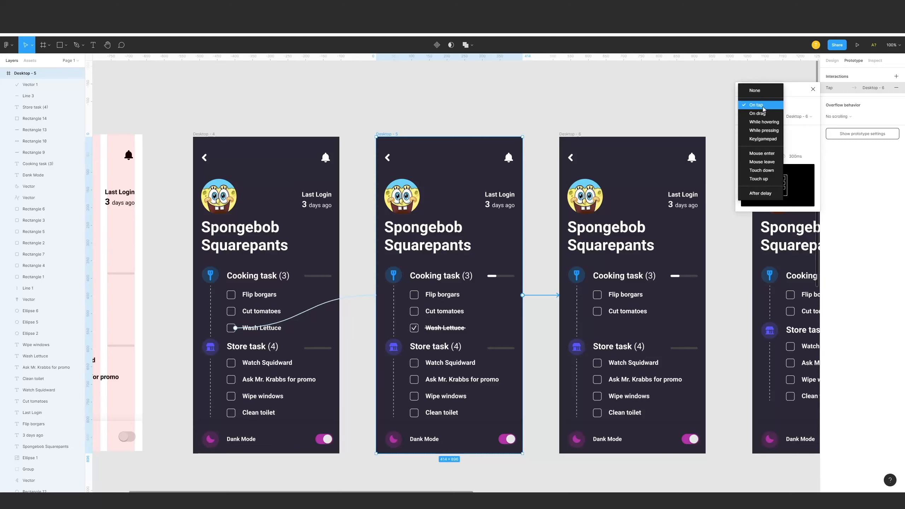
{"action": "left_click", "coordinate": [762, 184]}
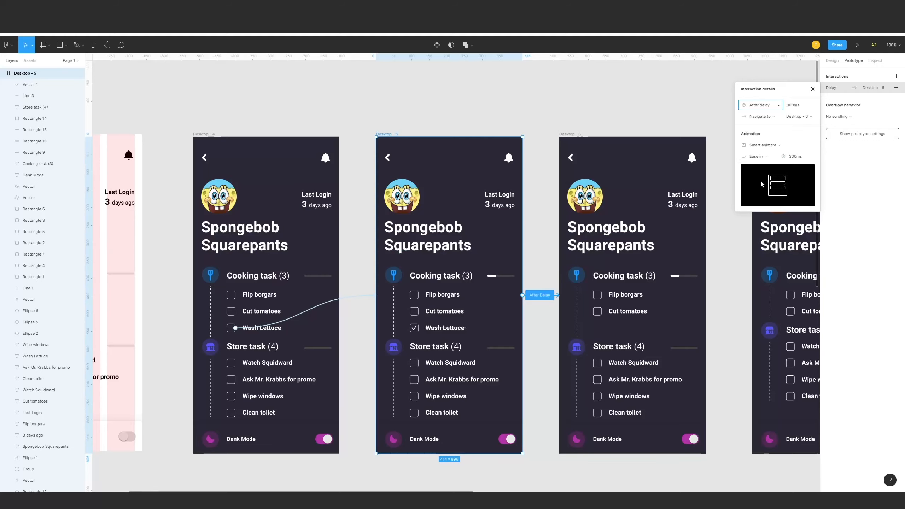
{"action": "left_click", "coordinate": [797, 107]}
{"action": "type", "text": "1"}
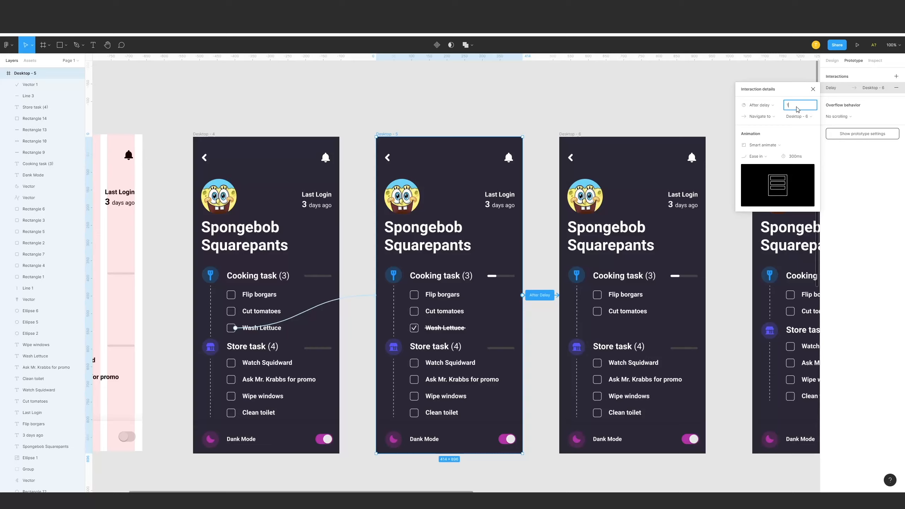
{"action": "key", "text": "Return"}
Step: Create a prototype connection from the whole Desktop - 6 frame to the Desktop - 7 frame
{"action": "left_click", "coordinate": [721, 303]}
{"action": "scroll", "coordinate": [709, 291], "scroll_direction": "right", "scroll_amount": 3}
{"action": "left_click", "coordinate": [595, 266]}
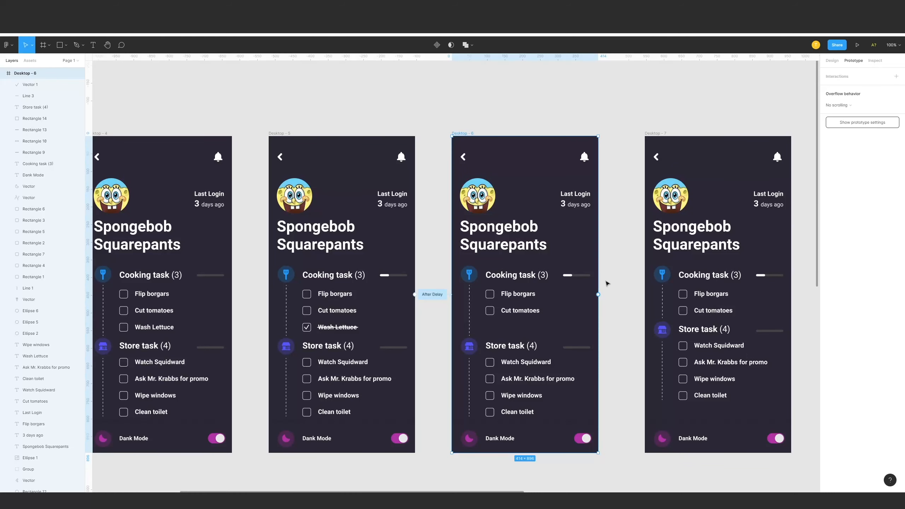
{"action": "left_click_drag", "start_coordinate": [599, 295], "coordinate": [669, 291]}
{"action": "left_click_drag", "start_coordinate": [626, 166], "coordinate": [556, 180]}
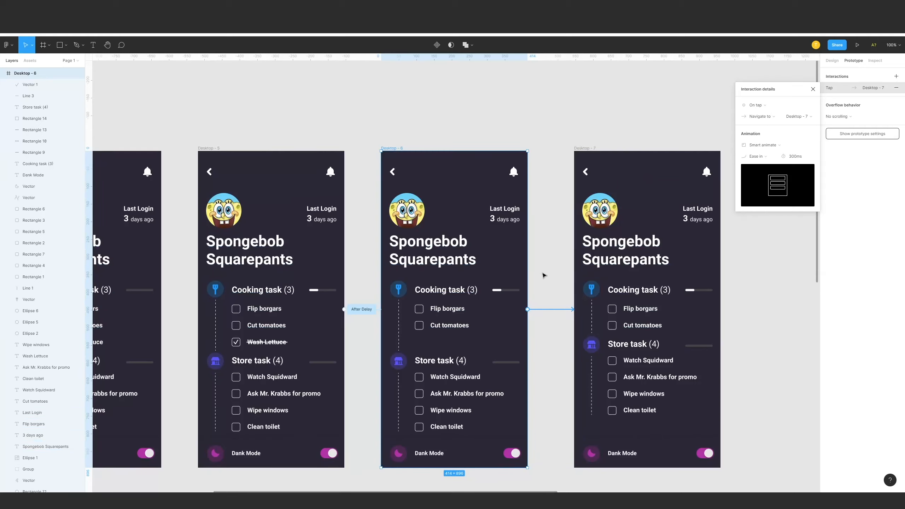
Step: Set the Desktop - 6 interaction's trigger to After delay with a delay of 1 ms
{"action": "left_click", "coordinate": [762, 105]}
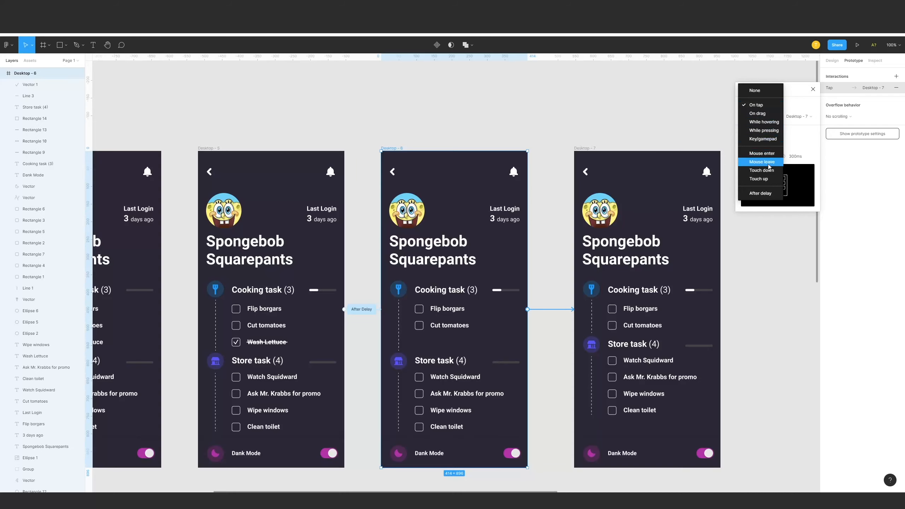
{"action": "left_click", "coordinate": [759, 194]}
{"action": "left_click", "coordinate": [798, 107]}
{"action": "type", "text": "1"}
{"action": "key", "text": "Return"}
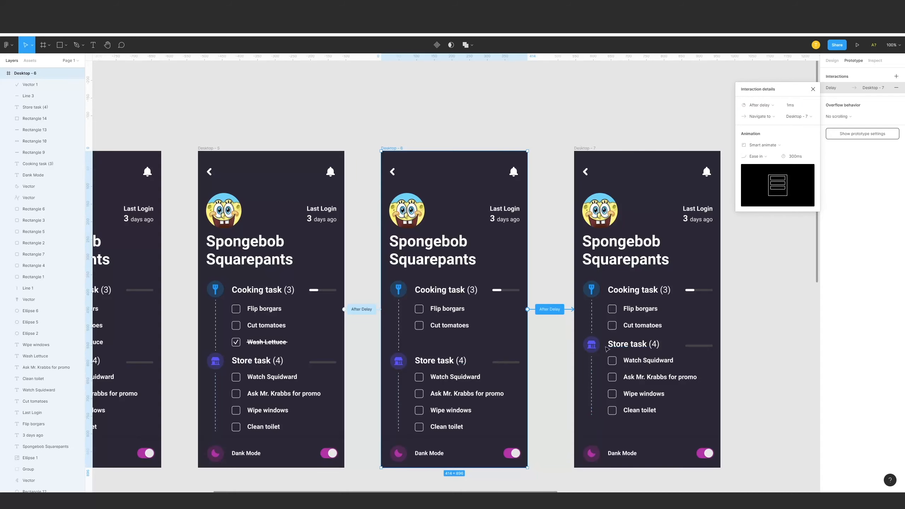
Step: Deselect the frames, review the whole linked flow and present the prototype
{"action": "left_click", "coordinate": [763, 353]}
{"action": "key", "text": "ctrl+minus"}
{"action": "left_click_drag", "start_coordinate": [661, 355], "coordinate": [720, 361]}
{"action": "left_click_drag", "start_coordinate": [666, 377], "coordinate": [698, 376]}
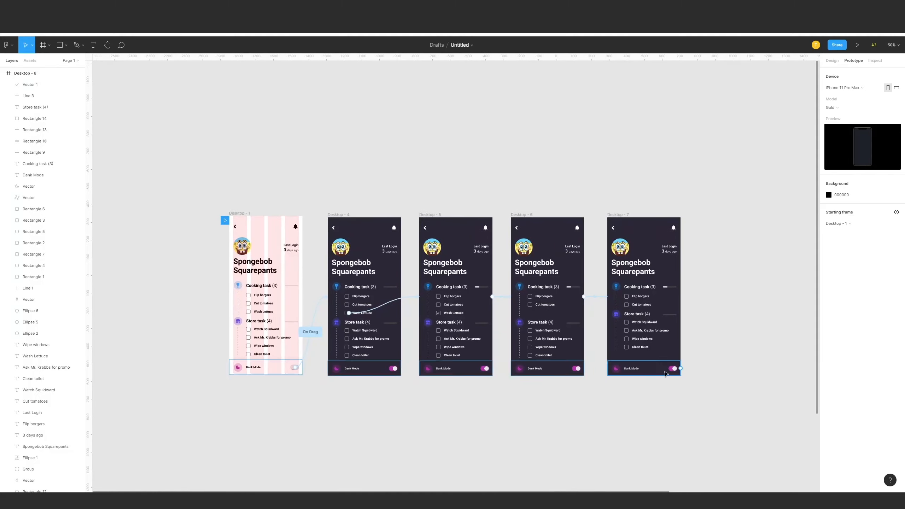
{"action": "left_click", "coordinate": [864, 43]}
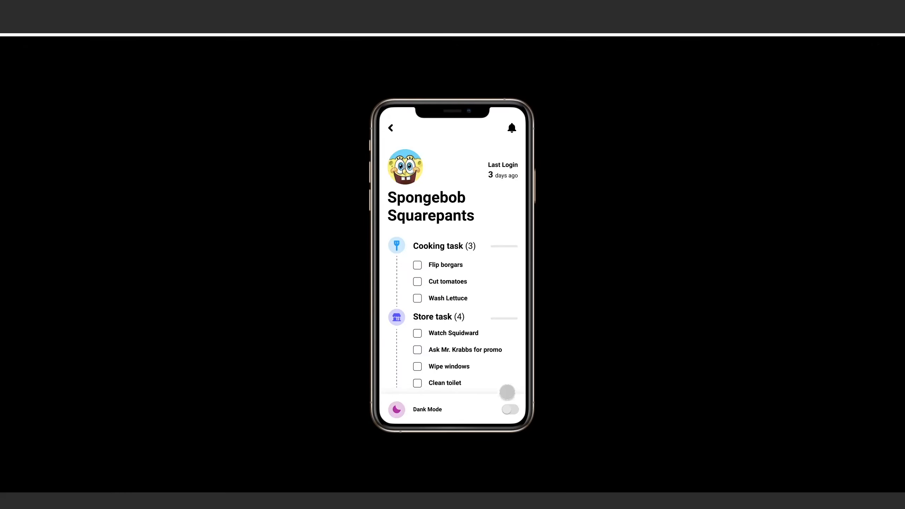
Step: Test the Dank Mode toggle in the prototype preview by repeatedly sliding it between light and dark mode
{"action": "left_click", "coordinate": [508, 409]}
{"action": "left_click", "coordinate": [507, 409]}
{"action": "left_click", "coordinate": [507, 409]}
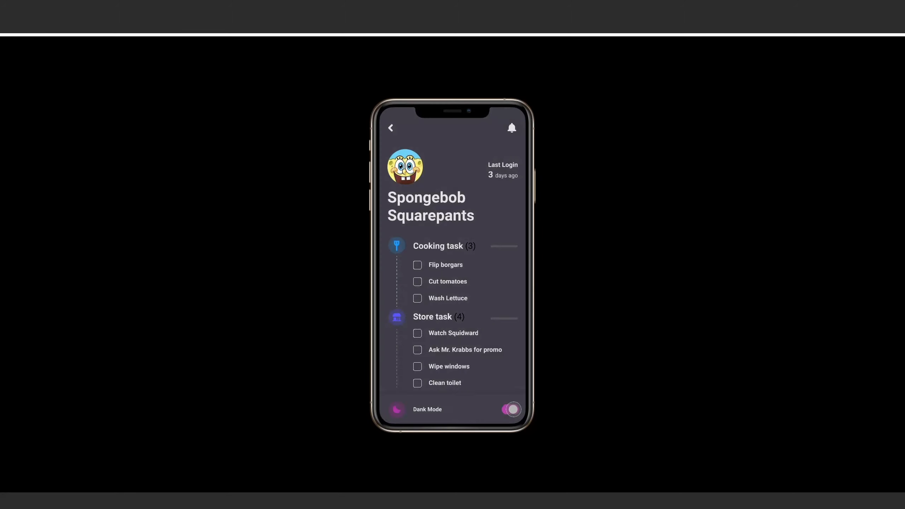
{"action": "left_click", "coordinate": [506, 409]}
{"action": "left_click", "coordinate": [505, 408]}
{"action": "left_click", "coordinate": [521, 407]}
{"action": "left_click", "coordinate": [521, 407]}
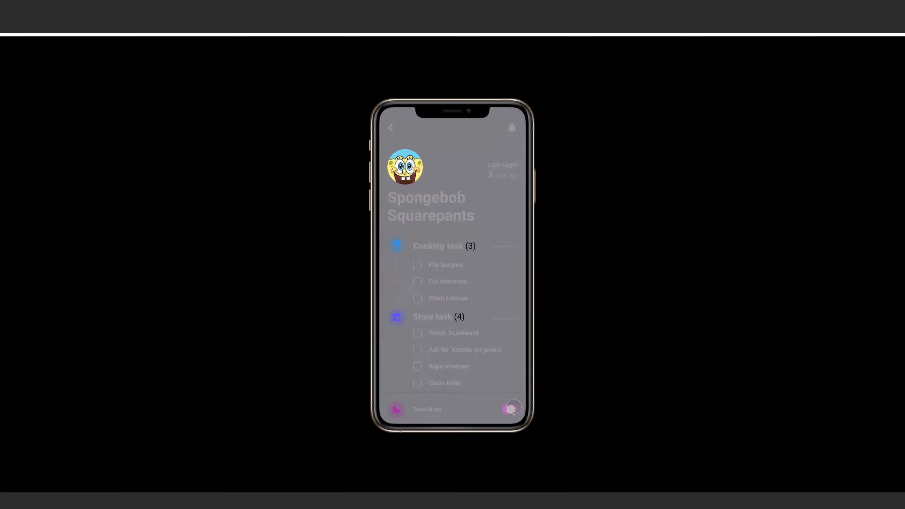
{"action": "left_click", "coordinate": [513, 408]}
{"action": "left_click", "coordinate": [508, 408]}
{"action": "left_click", "coordinate": [504, 406]}
{"action": "left_click", "coordinate": [503, 406]}
{"action": "left_click", "coordinate": [499, 405]}
{"action": "left_click", "coordinate": [513, 406]}
{"action": "left_click", "coordinate": [502, 407]}
{"action": "left_click", "coordinate": [505, 408]}
{"action": "left_click", "coordinate": [506, 408]}
{"action": "left_click", "coordinate": [505, 408]}
{"action": "left_click", "coordinate": [517, 408]}
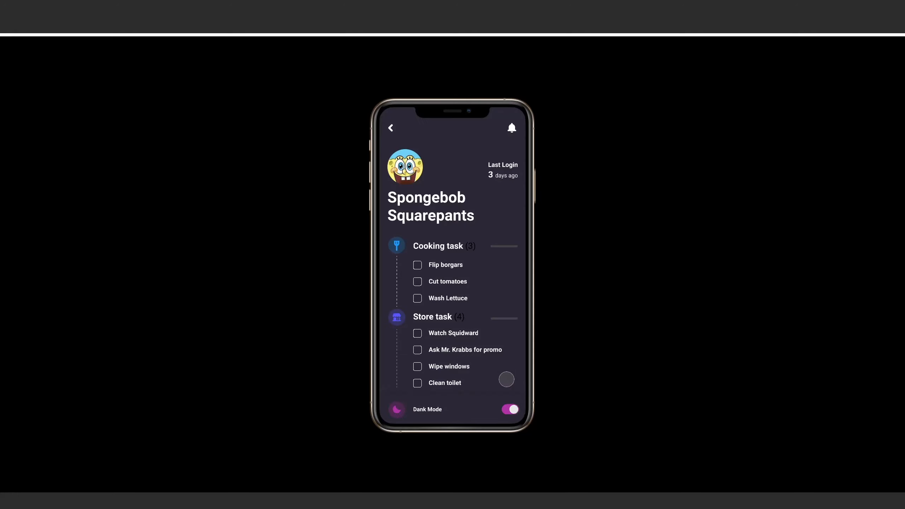
{"action": "left_click", "coordinate": [512, 409]}
{"action": "left_click", "coordinate": [511, 409]}
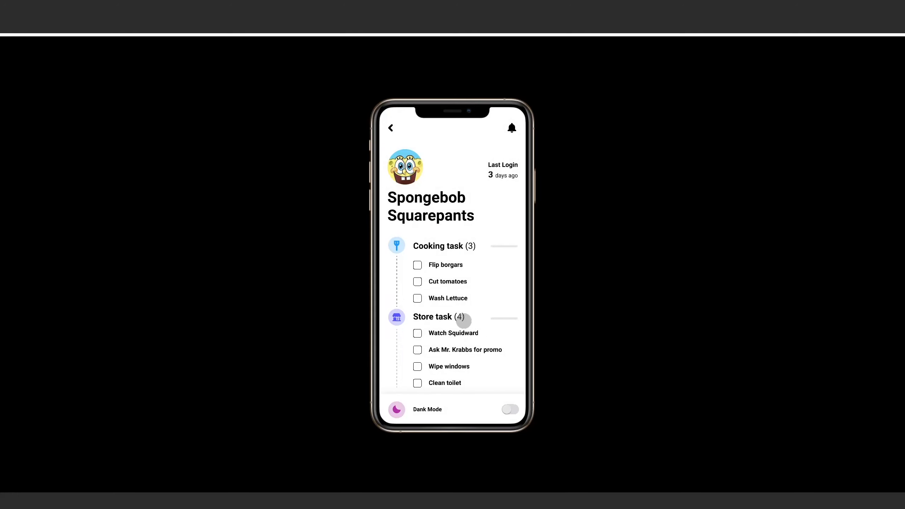
{"action": "left_click", "coordinate": [512, 409]}
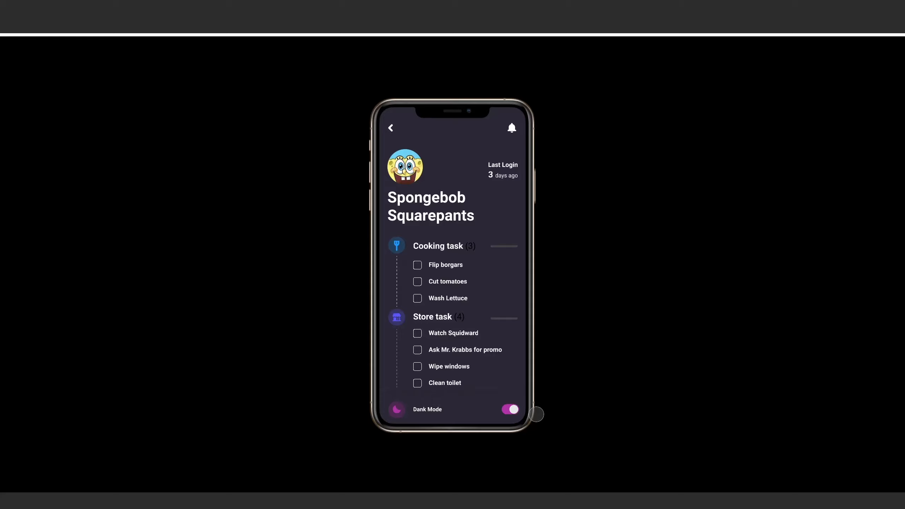
{"action": "left_click", "coordinate": [508, 409]}
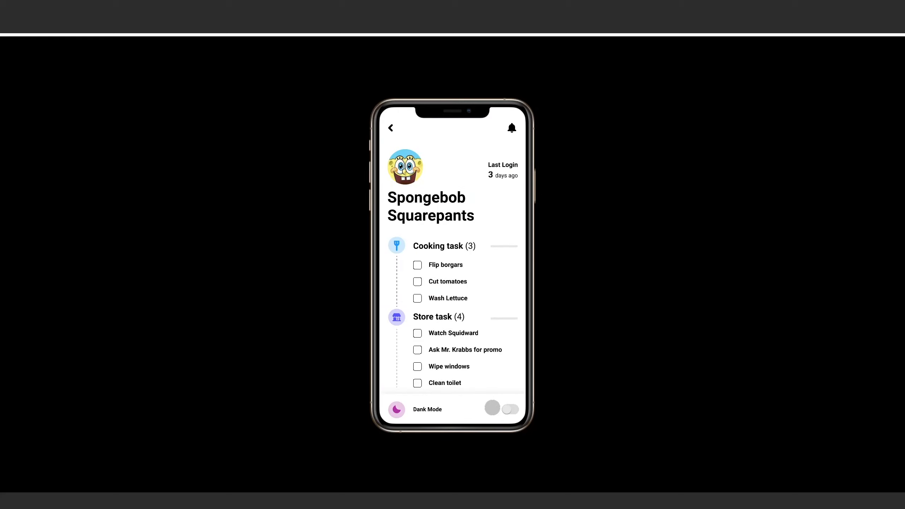
{"action": "left_click", "coordinate": [512, 409]}
{"action": "left_click", "coordinate": [511, 409]}
{"action": "left_click", "coordinate": [512, 409]}
{"action": "left_click", "coordinate": [511, 409]}
{"action": "left_click", "coordinate": [511, 408]}
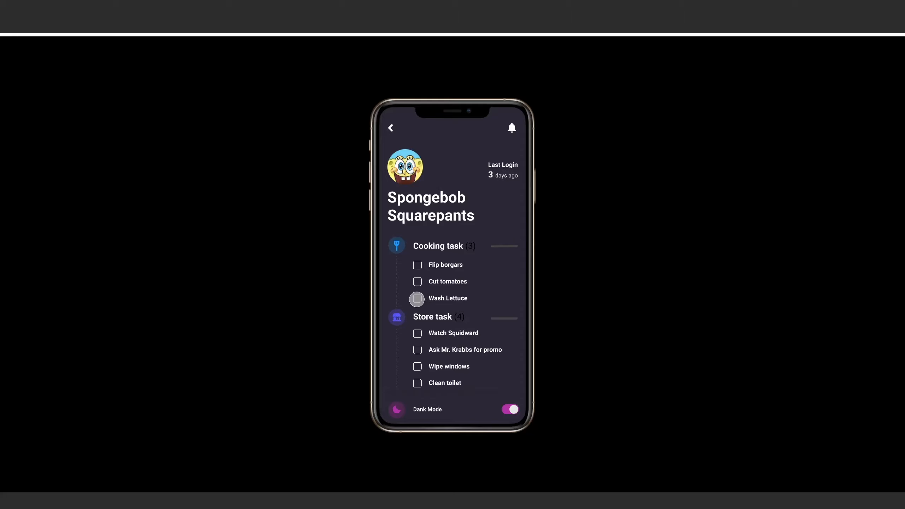
Step: Test checking off Wash Lettuce in the preview, and return to the design file
{"action": "left_click", "coordinate": [417, 298]}
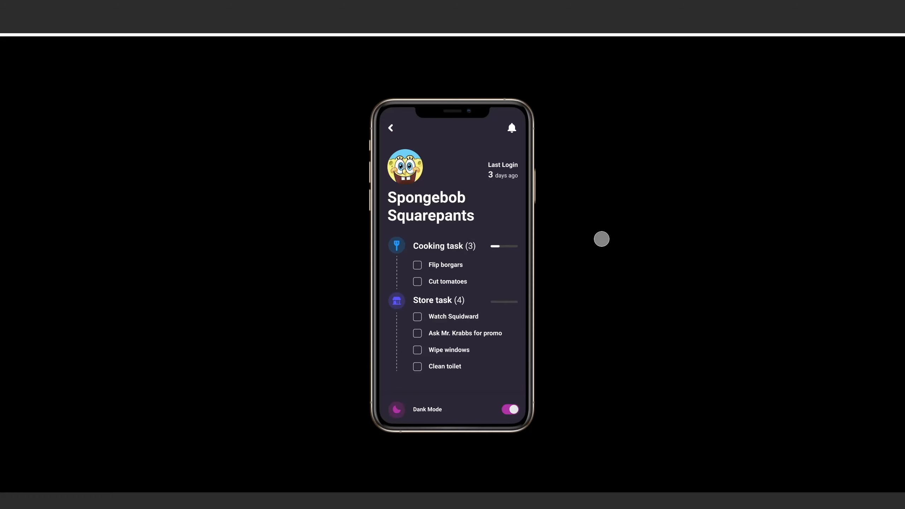
{"action": "left_click", "coordinate": [43, 7]}
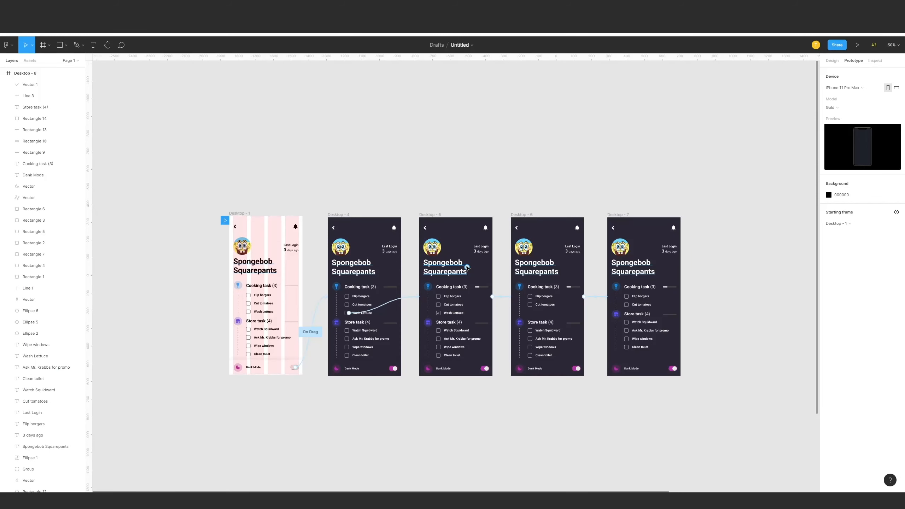
Step: Make the Cooking task (3) and Store task (4) headings entirely bold on the Desktop - 4 and Desktop - 1 frames
{"action": "key", "text": "ctrl+="}
{"action": "left_click_drag", "start_coordinate": [390, 282], "coordinate": [580, 249]}
{"action": "left_click_drag", "start_coordinate": [408, 247], "coordinate": [458, 248]}
{"action": "left_click", "coordinate": [450, 251]}
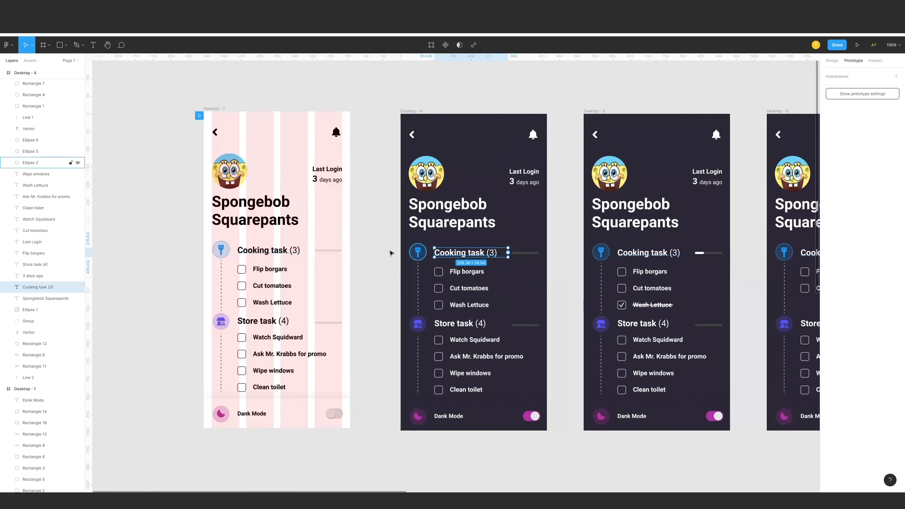
{"action": "left_click", "coordinate": [267, 251]}
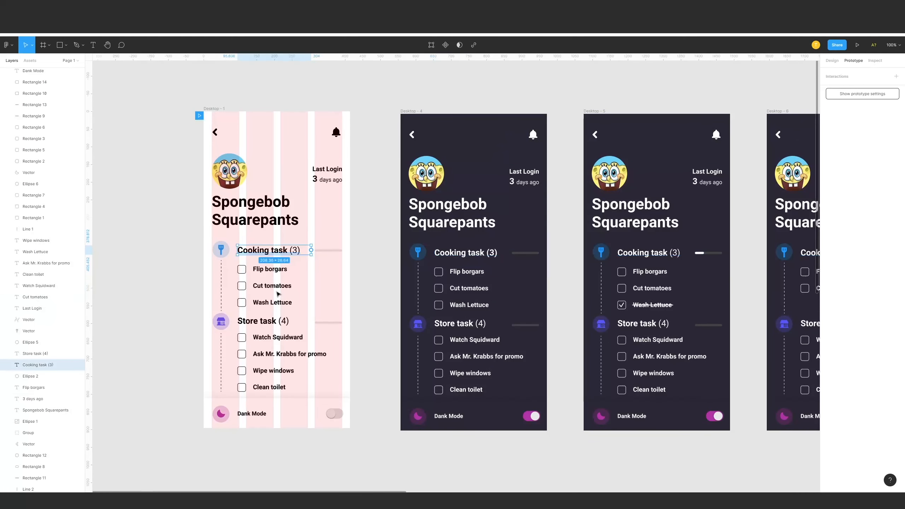
{"action": "left_click", "coordinate": [277, 322]}
{"action": "left_click", "coordinate": [461, 325]}
Step: Make the Cooking task (3) and Store task (4) headings entirely bold on the Desktop - 5 and Desktop - 6 frames
{"action": "left_click", "coordinate": [666, 257]}
{"action": "key", "text": "ctrl+b"}
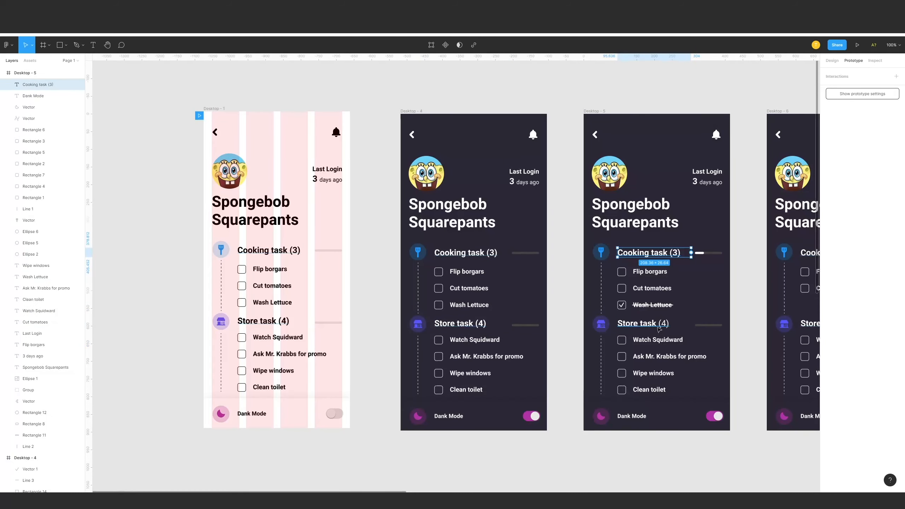
{"action": "left_click", "coordinate": [659, 327]}
{"action": "key", "text": "ctrl+b"}
{"action": "left_click_drag", "start_coordinate": [672, 309], "coordinate": [524, 308]}
{"action": "left_click", "coordinate": [684, 258]}
{"action": "key", "text": "ctrl+b"}
{"action": "left_click", "coordinate": [670, 323]}
{"action": "key", "text": "ctrl+b"}
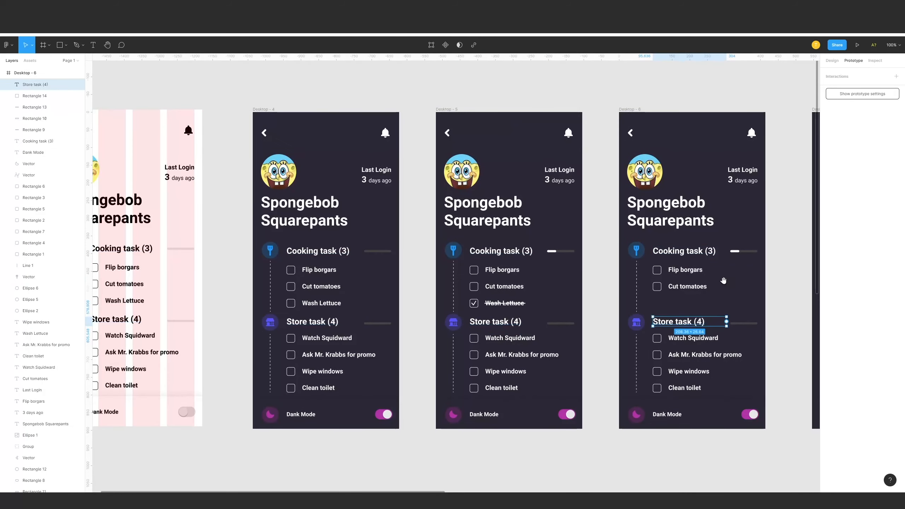
Step: Apply the same full bold style to the task headings on the Desktop - 7 frame
{"action": "scroll", "coordinate": [688, 292], "scroll_direction": "right", "scroll_amount": 5}
{"action": "left_click", "coordinate": [713, 254]}
{"action": "key", "text": "ctrl+b"}
{"action": "left_click", "coordinate": [742, 308]}
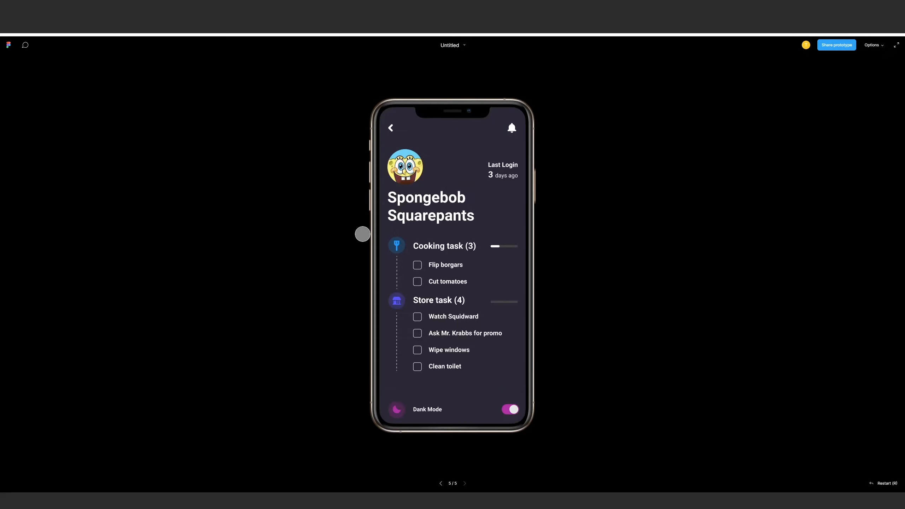
Step: Restart the prototype preview, test the Dank Mode toggle in both directions and check off Wash Lettuce
{"action": "left_click", "coordinate": [495, 271]}
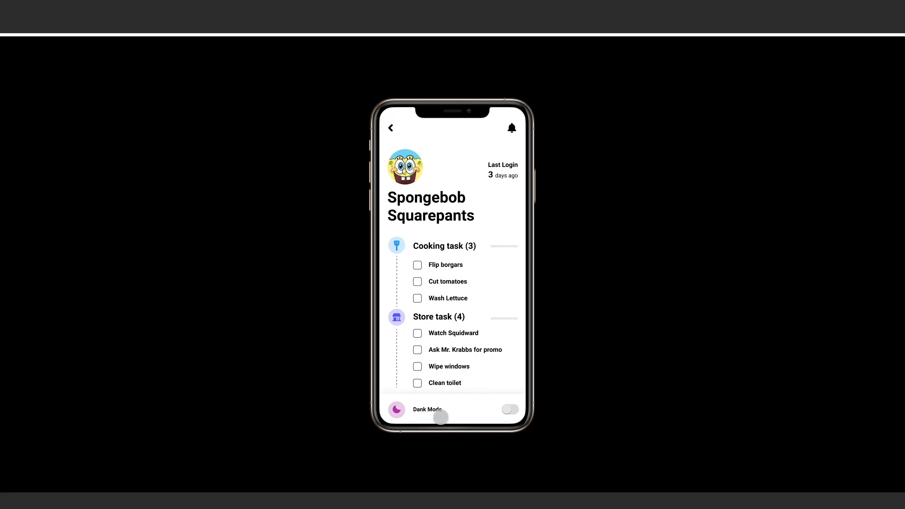
{"action": "left_click", "coordinate": [508, 411]}
{"action": "left_click_drag", "start_coordinate": [508, 413], "coordinate": [477, 413]}
{"action": "left_click", "coordinate": [508, 409]}
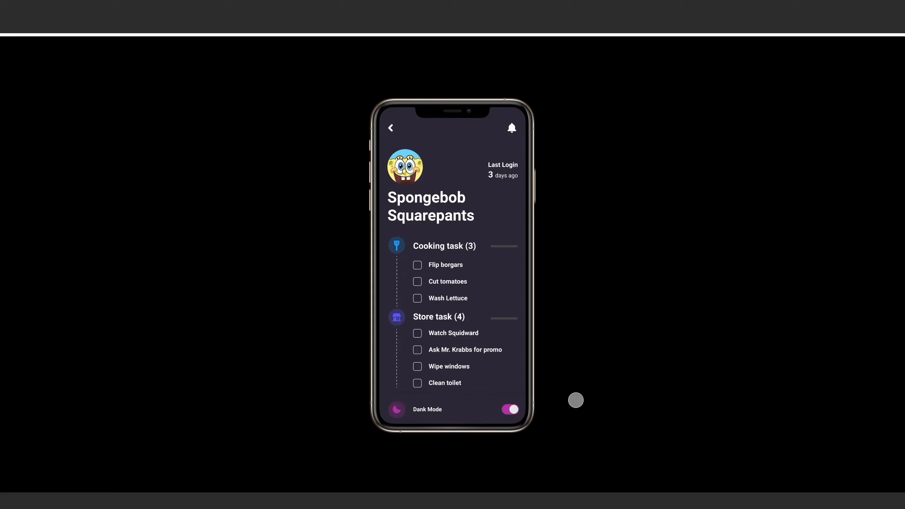
{"action": "left_click", "coordinate": [417, 298]}
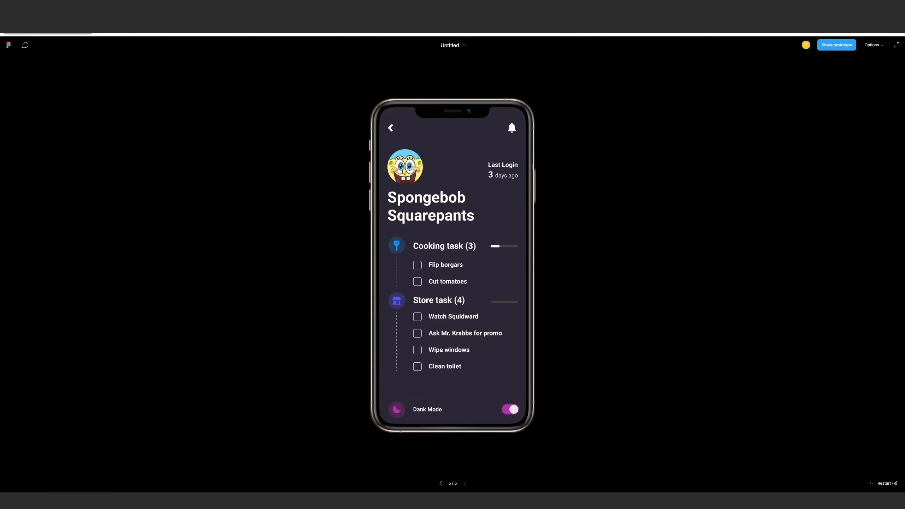
Step: Return to the design file and review the linked frames
{"action": "key", "text": "ctrl+shift+Tab"}
{"action": "key", "text": "minus"}
{"action": "left_click_drag", "start_coordinate": [585, 189], "coordinate": [441, 224]}
{"action": "left_click", "coordinate": [731, 310]}
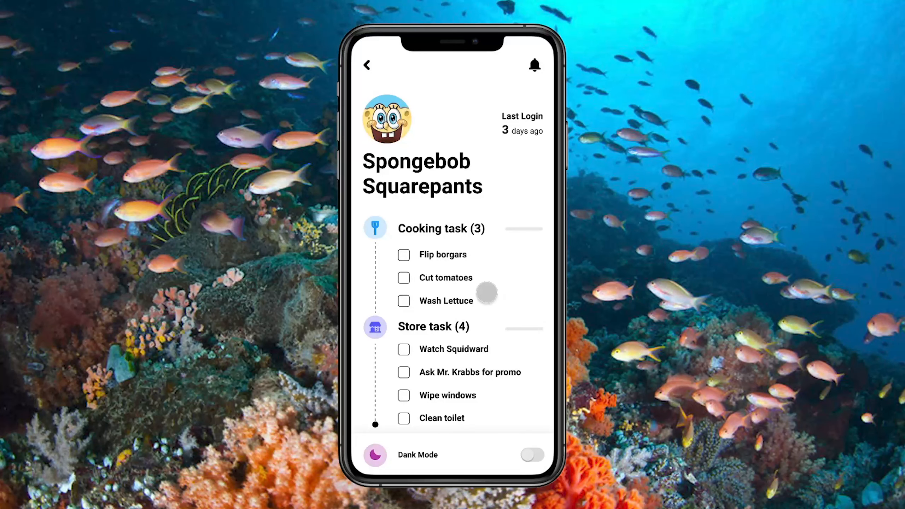
Step: Test the finished prototype by toggling Dank Mode repeatedly and checking off Wash Lettuce, and restart it
{"action": "left_click", "coordinate": [531, 454]}
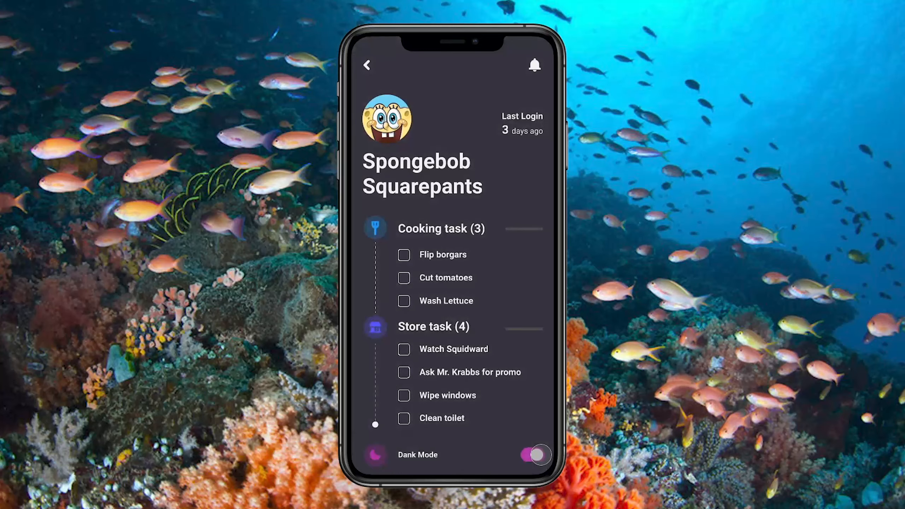
{"action": "left_click", "coordinate": [537, 455]}
{"action": "left_click", "coordinate": [533, 455]}
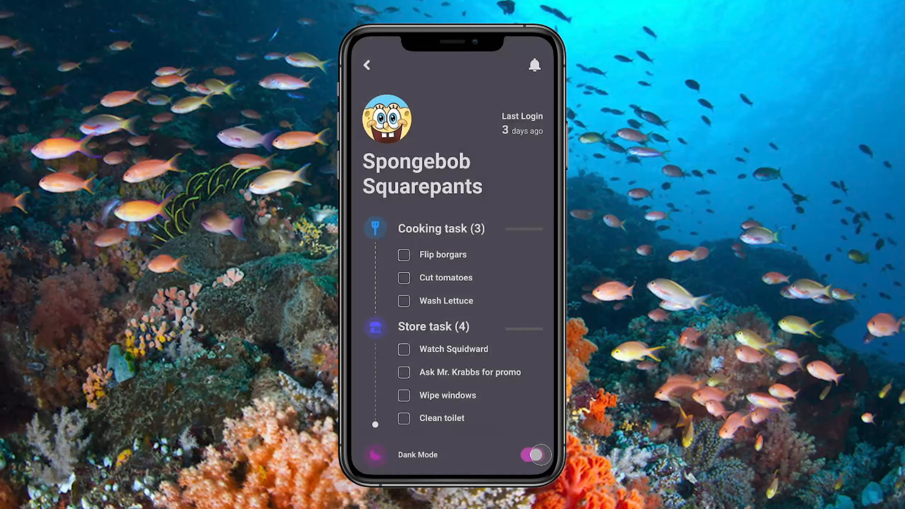
{"action": "left_click", "coordinate": [533, 456]}
{"action": "left_click", "coordinate": [533, 455]}
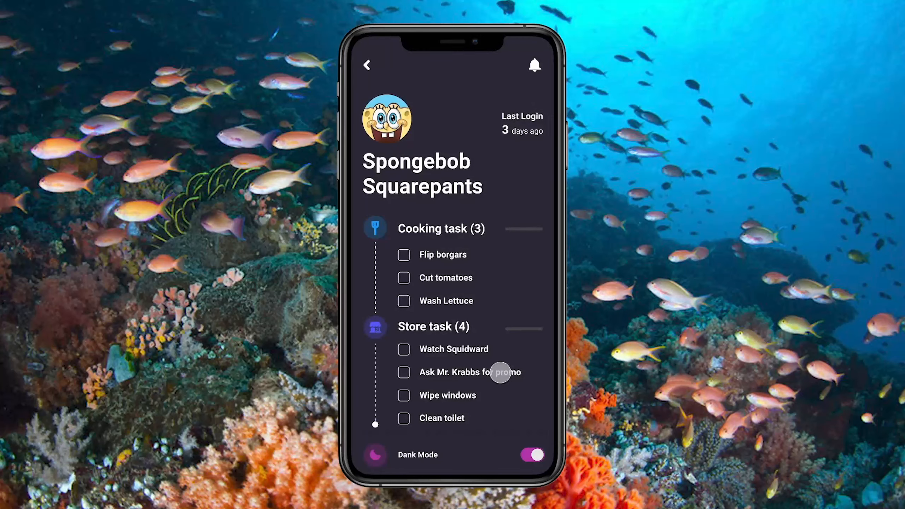
{"action": "left_click", "coordinate": [404, 303]}
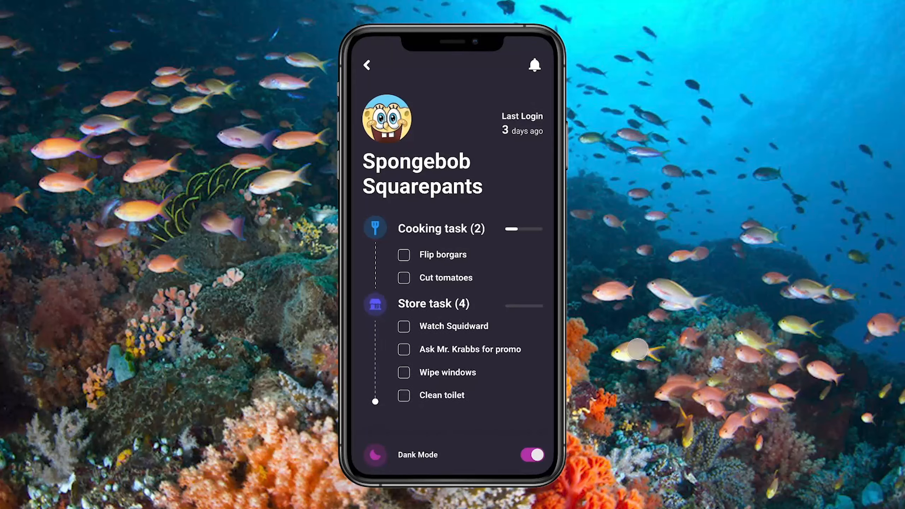
{"action": "key", "text": "r"}
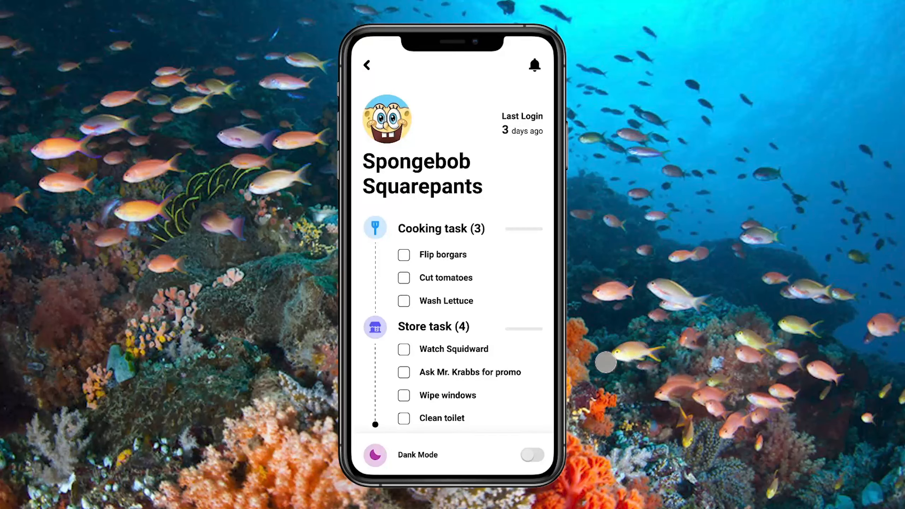
Step: Run through the Dank Mode toggle and Wash Lettuce completion twice more, restarting the prototype between runs
{"action": "left_click", "coordinate": [533, 456]}
{"action": "left_click", "coordinate": [533, 456]}
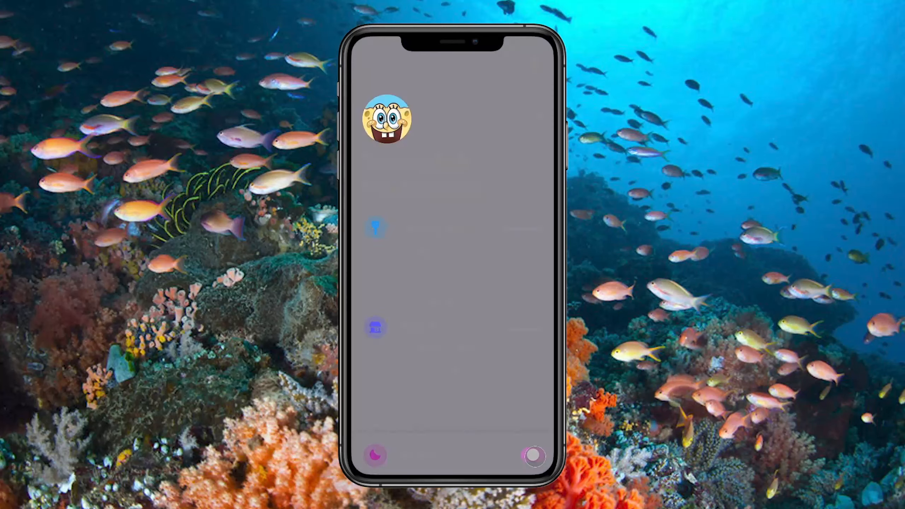
{"action": "left_click", "coordinate": [533, 455]}
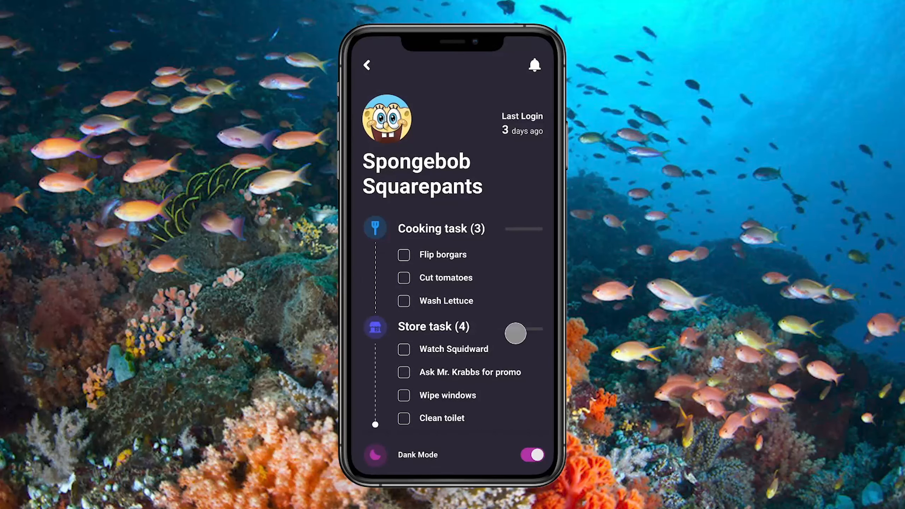
{"action": "left_click", "coordinate": [404, 302]}
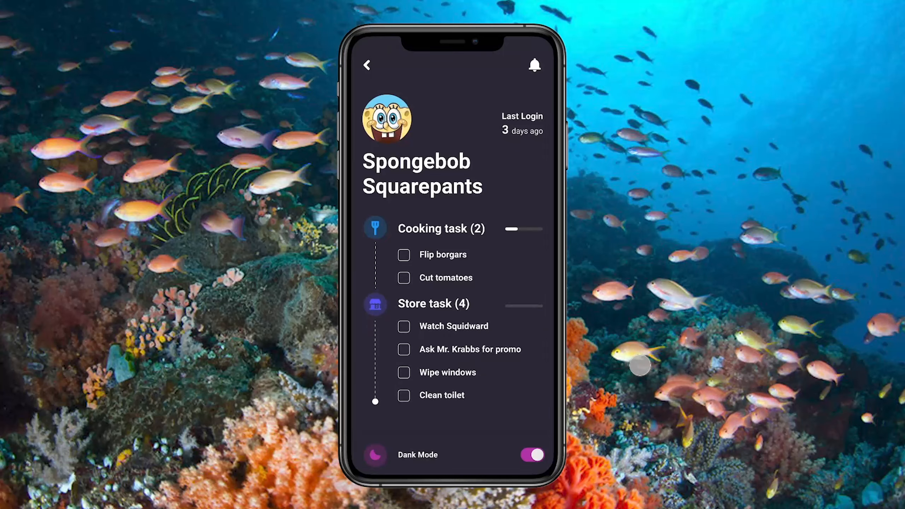
{"action": "key", "text": "r"}
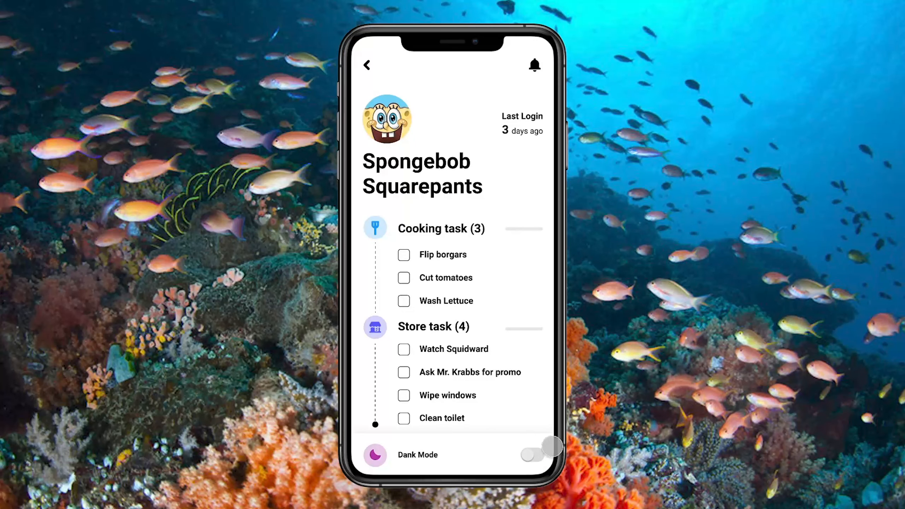
{"action": "left_click", "coordinate": [533, 456]}
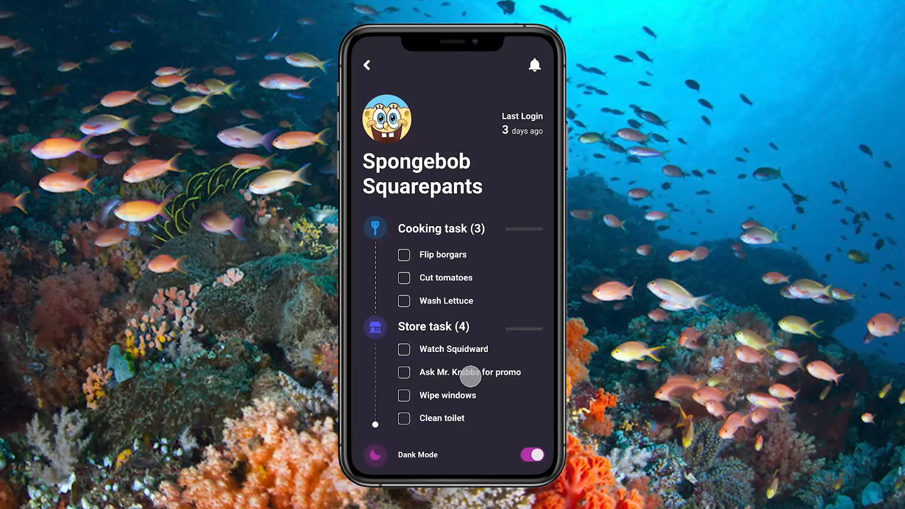
{"action": "left_click", "coordinate": [404, 302]}
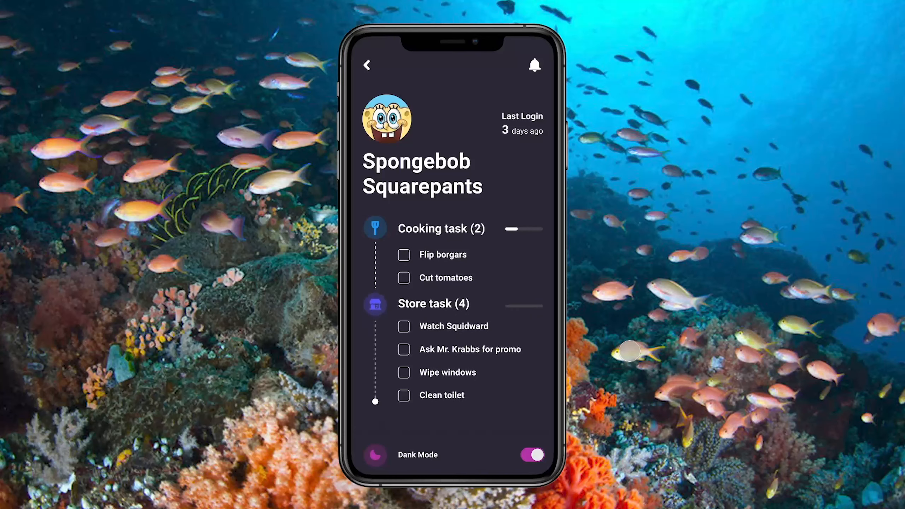